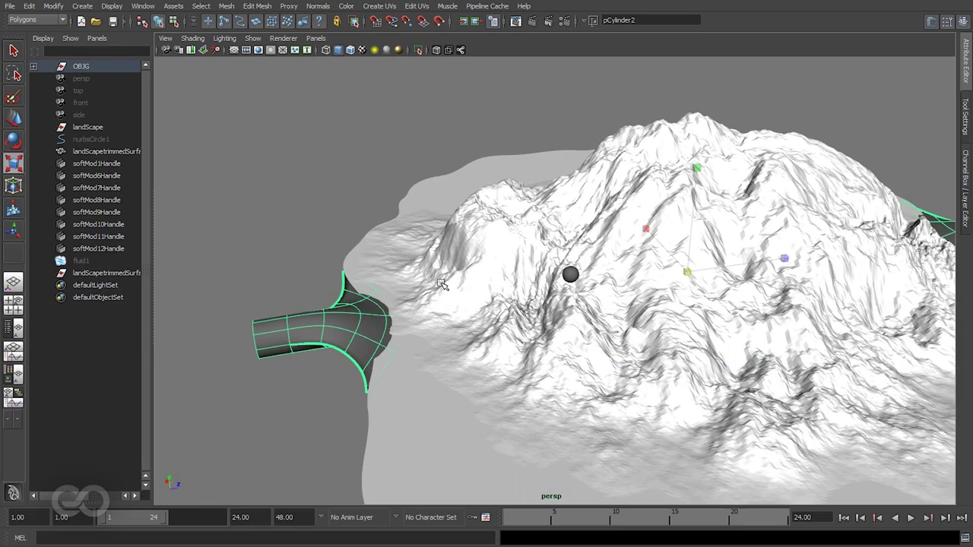
# - Render the perspective view, examine the handle against the landscape in the rendered image, and close the render window
pyautogui.click(514, 21)
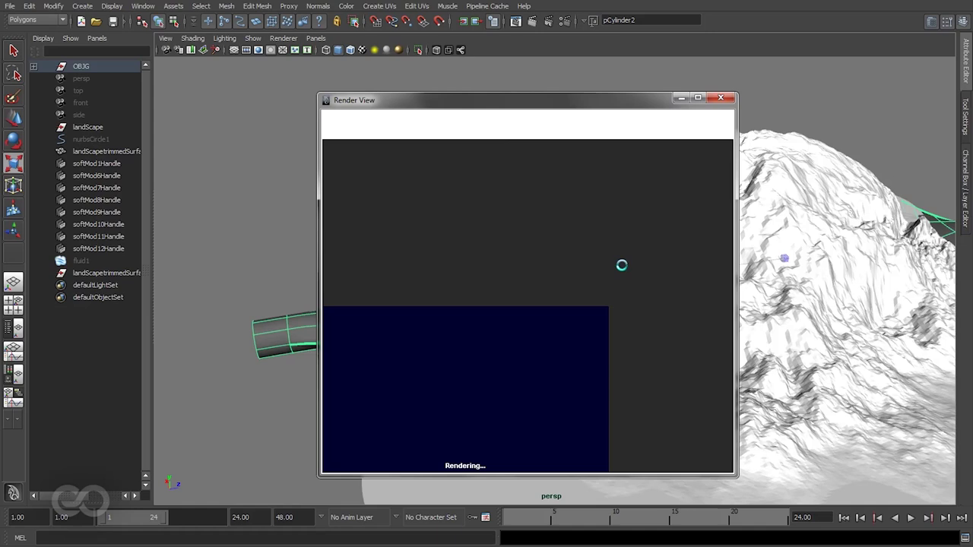
pyautogui.keyDown('alt'); pyautogui.moveTo(443, 320); pyautogui.dragTo(539, 305, button='middle'); pyautogui.keyUp('alt')
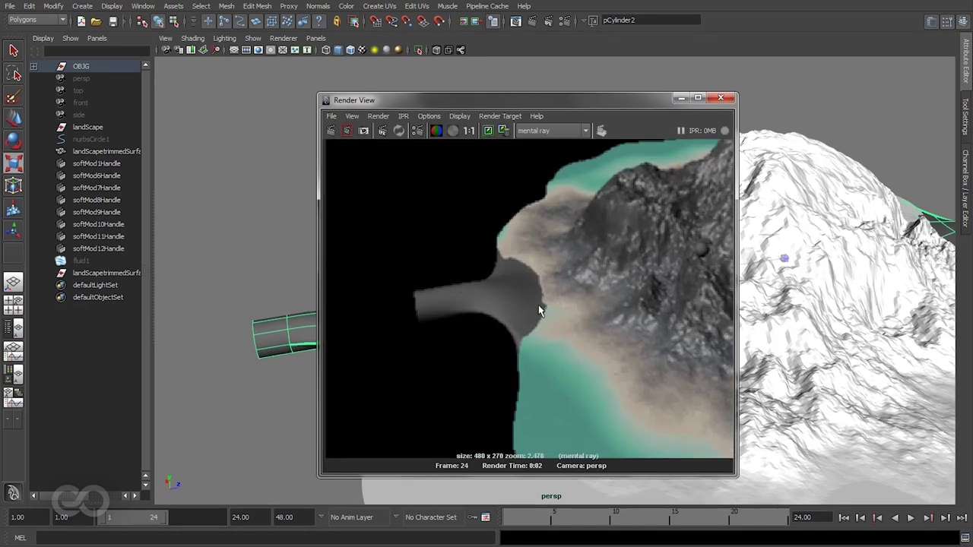
pyautogui.scroll(-5, 542, 311)
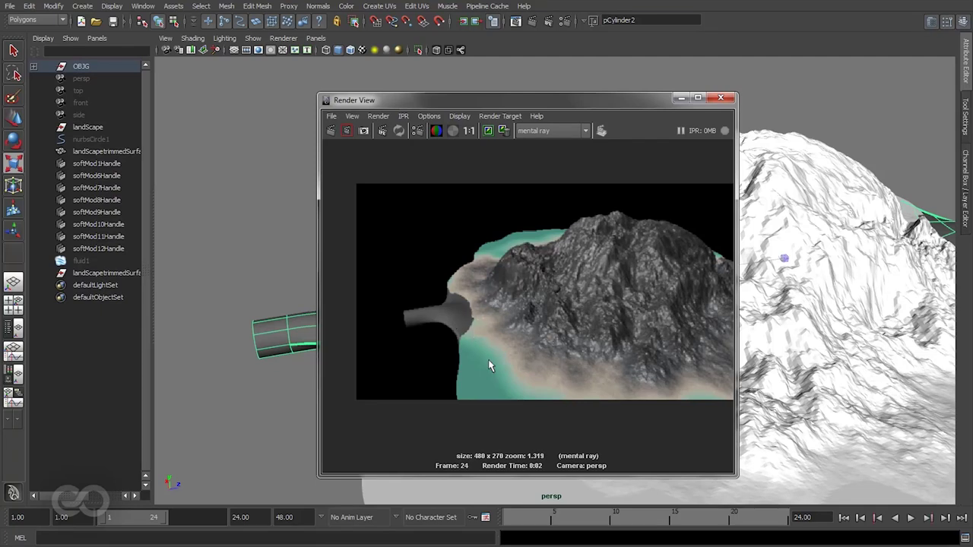
pyautogui.click(720, 97)
# - Turn on texture display in the perspective view so the landscape's colours can be compared with the plain handles
pyautogui.click(302, 218)
pyautogui.scroll(3, 463, 348)
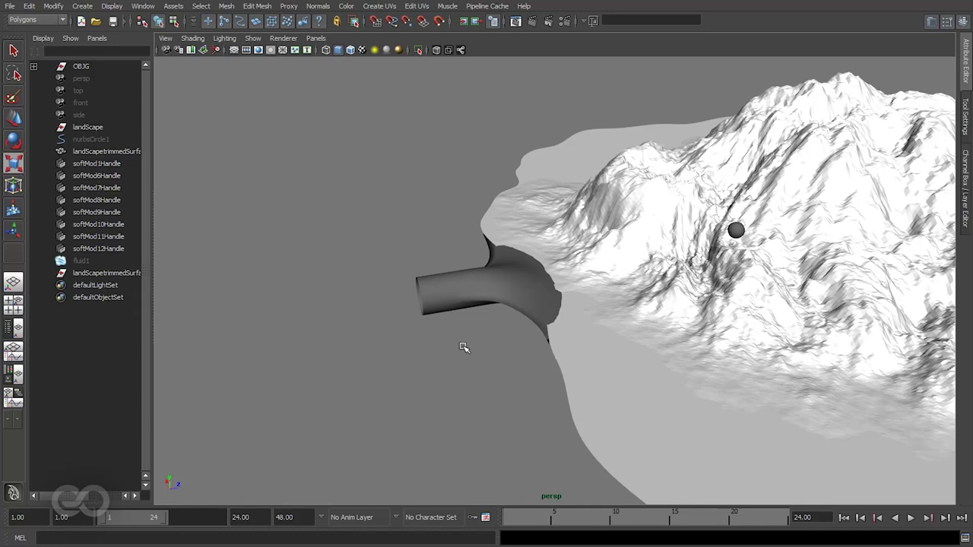
pyautogui.scroll(2, 462, 355)
pyautogui.keyDown('alt'); pyautogui.moveTo(463, 355); pyautogui.dragTo(393, 376); pyautogui.keyUp('alt')
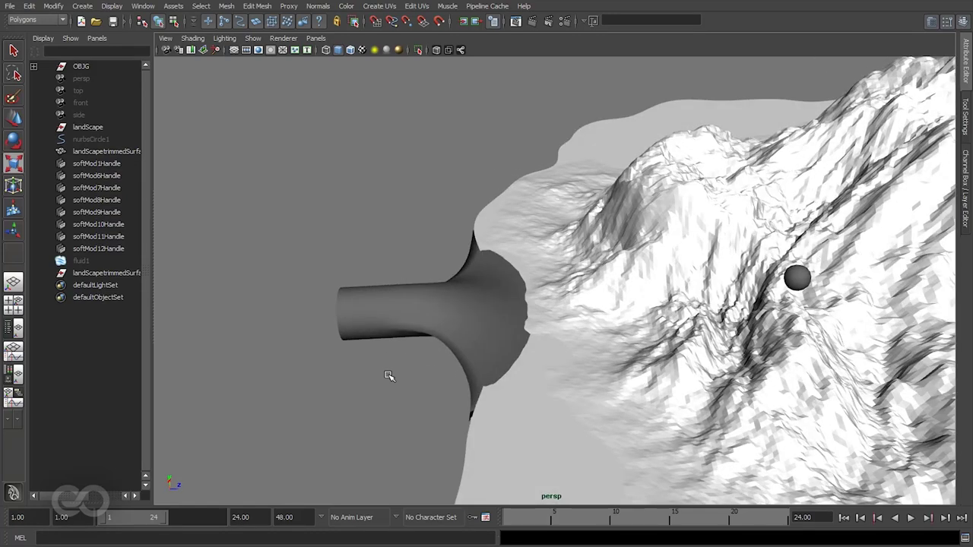
pyautogui.click(389, 303)
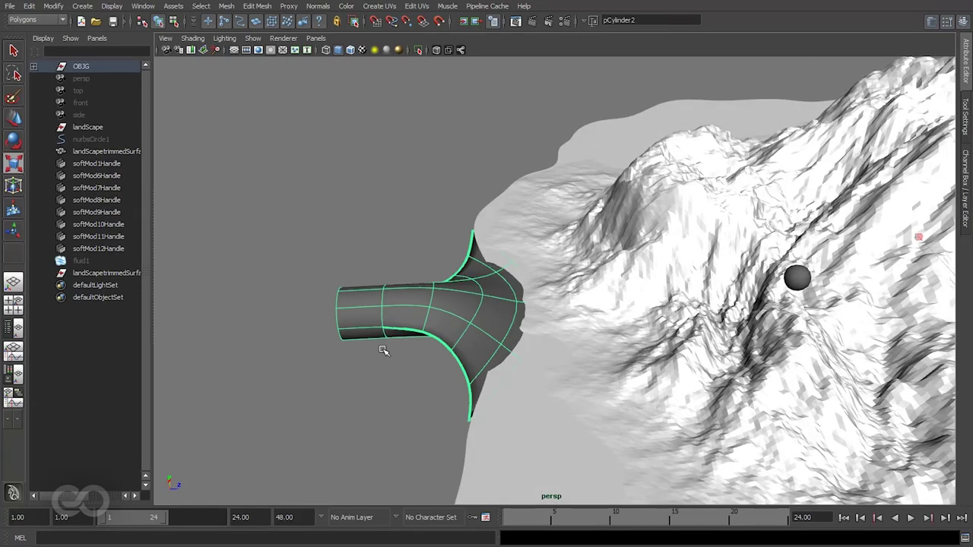
pyautogui.click(314, 300)
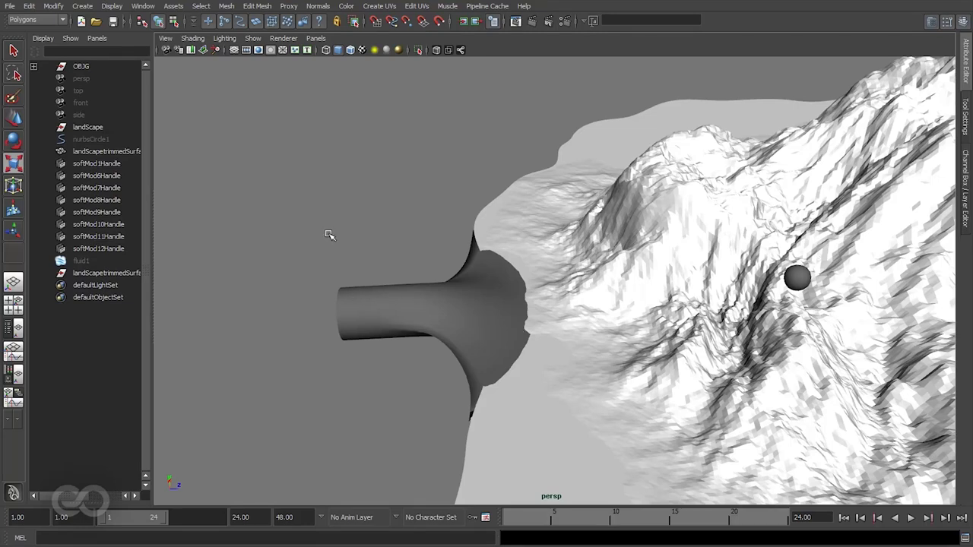
pyautogui.scroll(-5, 589, 315)
pyautogui.keyDown('alt'); pyautogui.moveTo(601, 332); pyautogui.dragTo(456, 380); pyautogui.keyUp('alt')
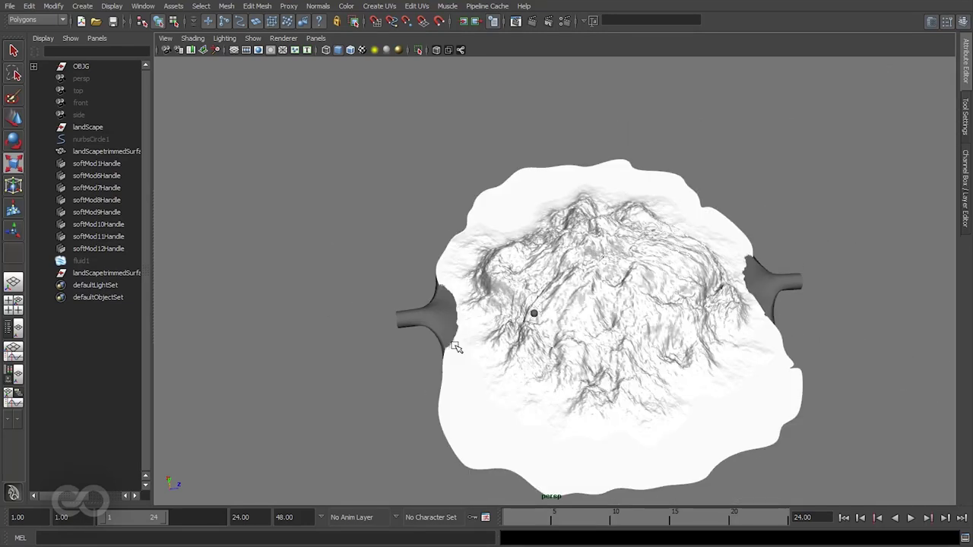
pyautogui.click(373, 50)
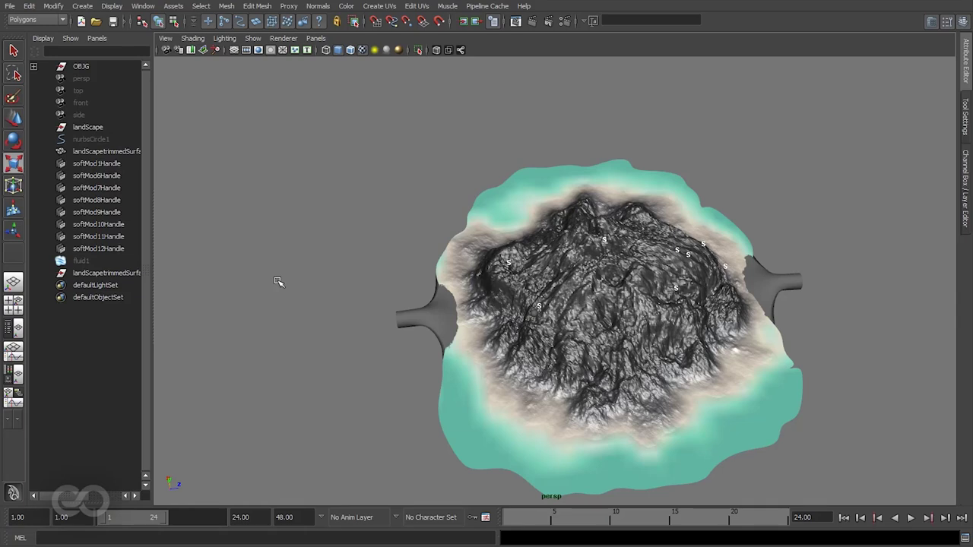
pyautogui.keyDown('alt'); pyautogui.moveTo(447, 340); pyautogui.dragTo(474, 362); pyautogui.keyUp('alt')
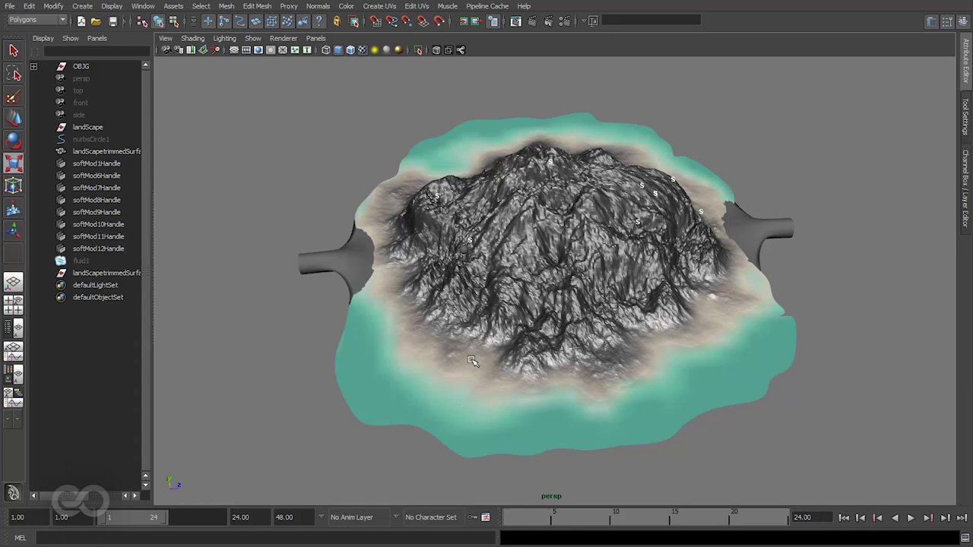
pyautogui.moveTo(429, 363)
pyautogui.keyDown('alt'); pyautogui.mouseDown()
pyautogui.moveTo(476, 363)
pyautogui.moveTo(424, 373)
pyautogui.mouseUp(); pyautogui.keyUp('alt')
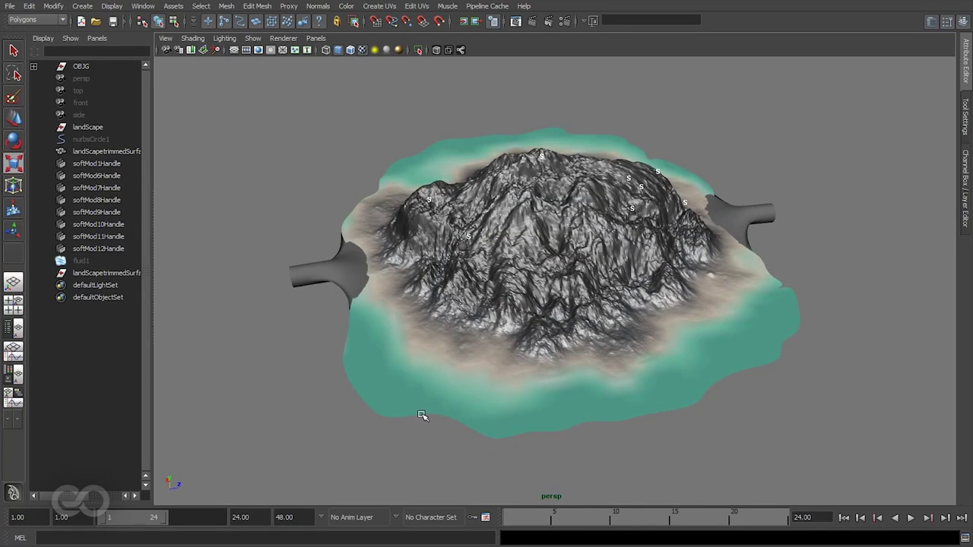
# - Open the material attributes of the landscape mesh to review landScapeMAT, and clear the selection
pyautogui.click(460, 320)
pyautogui.rightClick(529, 243)
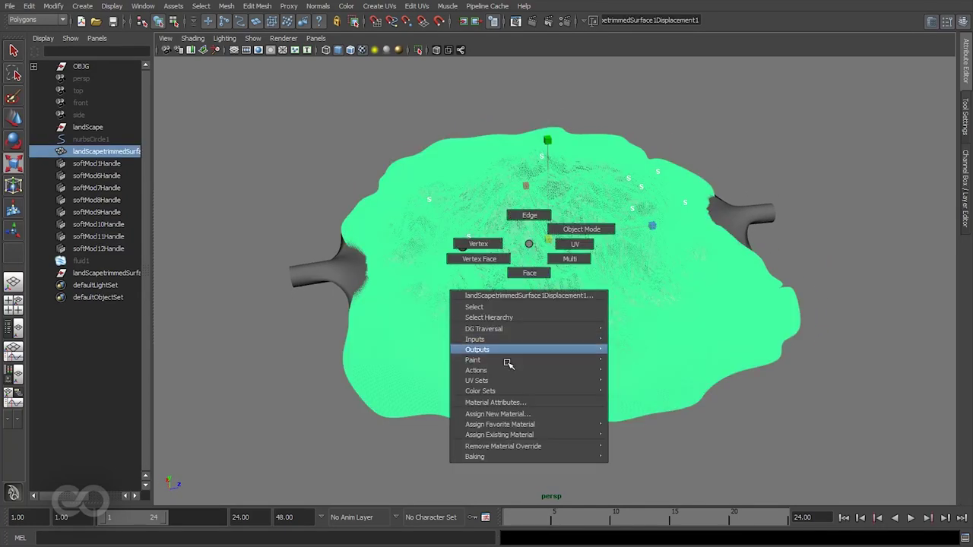
pyautogui.click(499, 402)
pyautogui.rightClick(409, 205)
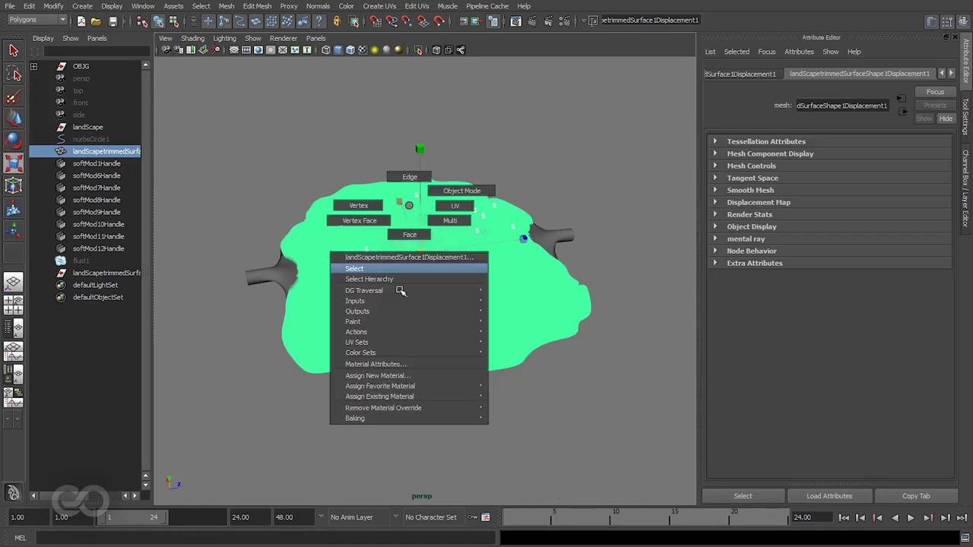
pyautogui.click(395, 364)
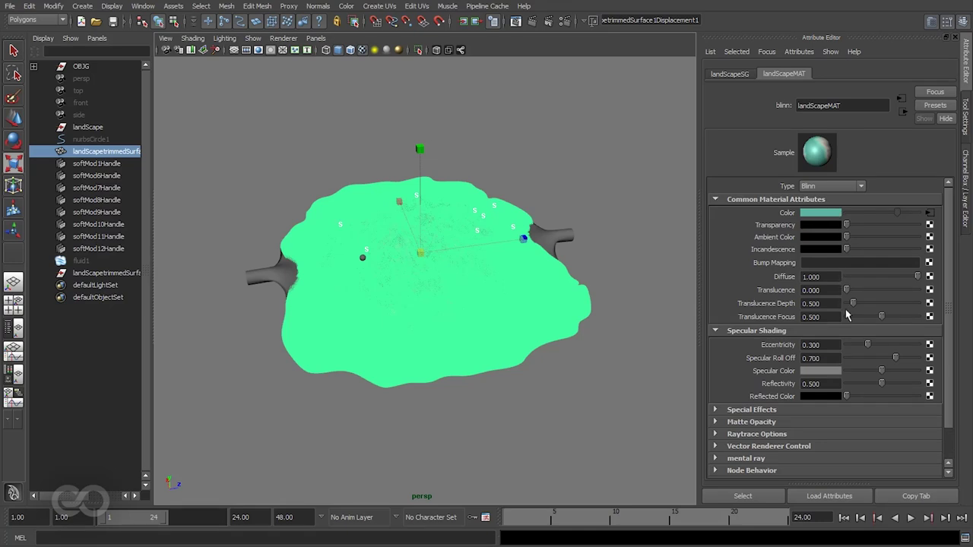
pyautogui.click(599, 399)
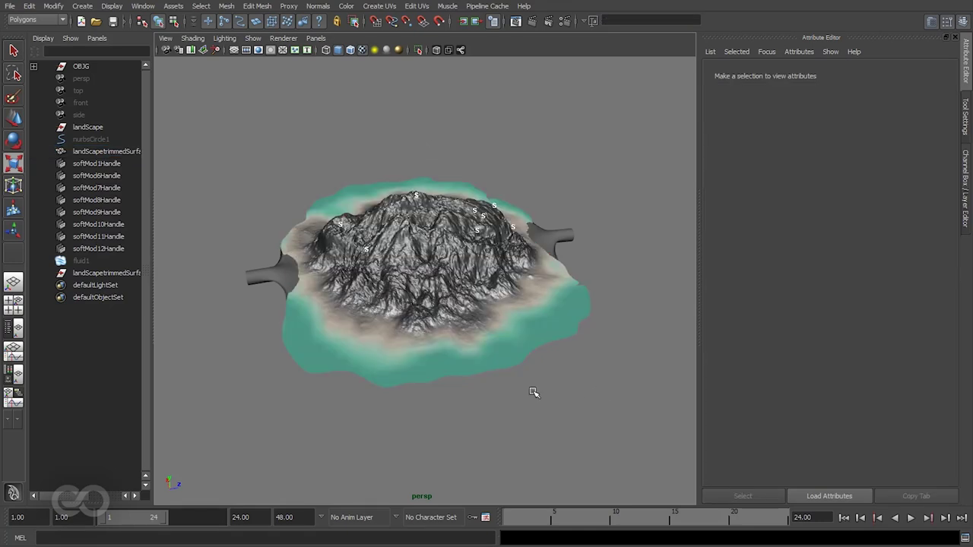
# - Assign a new Blinn material to the handle mesh pCylinder2 on the sides of the landscape
pyautogui.moveTo(329, 310)
pyautogui.keyDown('alt'); pyautogui.mouseDown()
pyautogui.moveTo(335, 284)
pyautogui.moveTo(331, 326)
pyautogui.mouseUp(); pyautogui.keyUp('alt')
pyautogui.keyDown('alt'); pyautogui.moveTo(257, 306); pyautogui.dragTo(334, 319, button='right'); pyautogui.keyUp('alt')
pyautogui.keyDown('alt'); pyautogui.moveTo(252, 331); pyautogui.dragTo(386, 346, button='middle'); pyautogui.keyUp('alt')
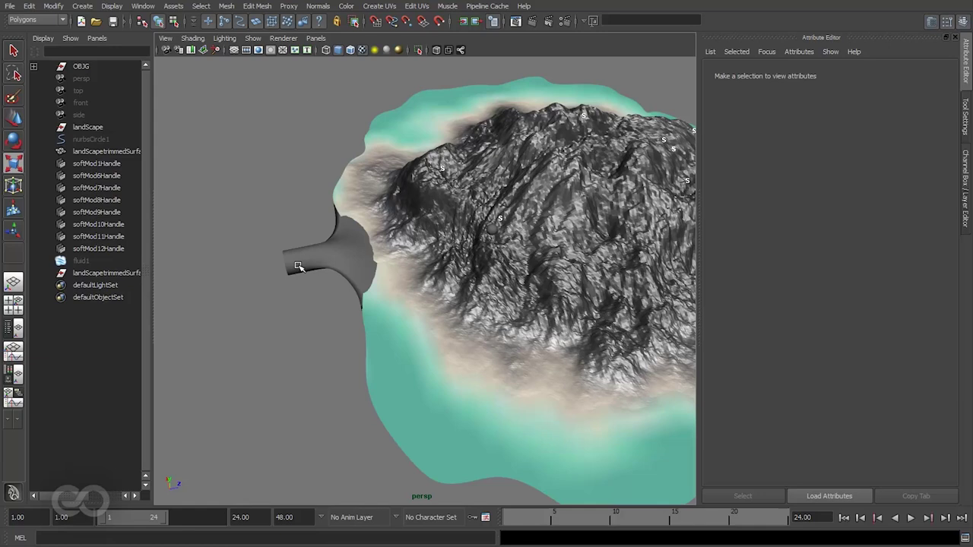
pyautogui.click(315, 260)
pyautogui.keyDown('alt'); pyautogui.moveTo(380, 259); pyautogui.dragTo(302, 263, button='right'); pyautogui.keyUp('alt')
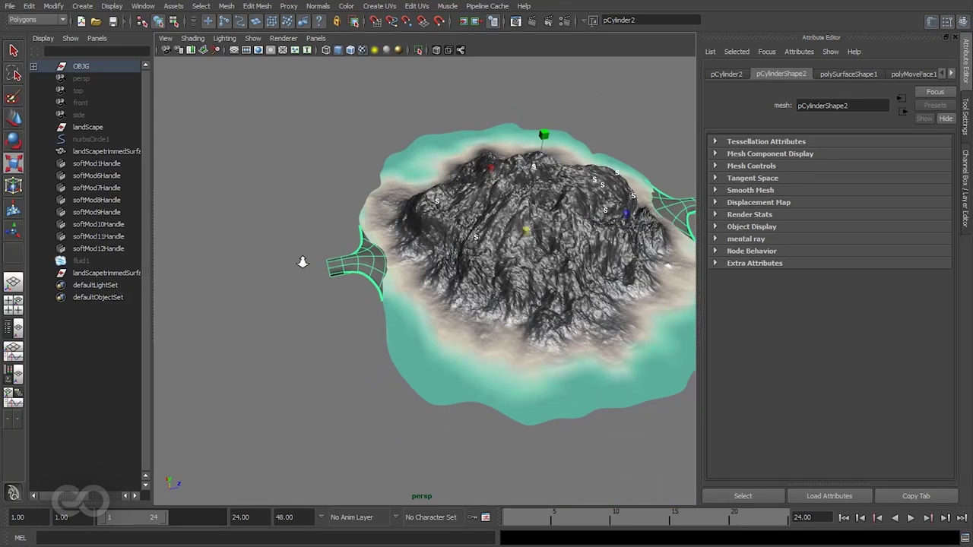
pyautogui.keyDown('alt'); pyautogui.moveTo(302, 263); pyautogui.dragTo(248, 265, button='middle'); pyautogui.keyUp('alt')
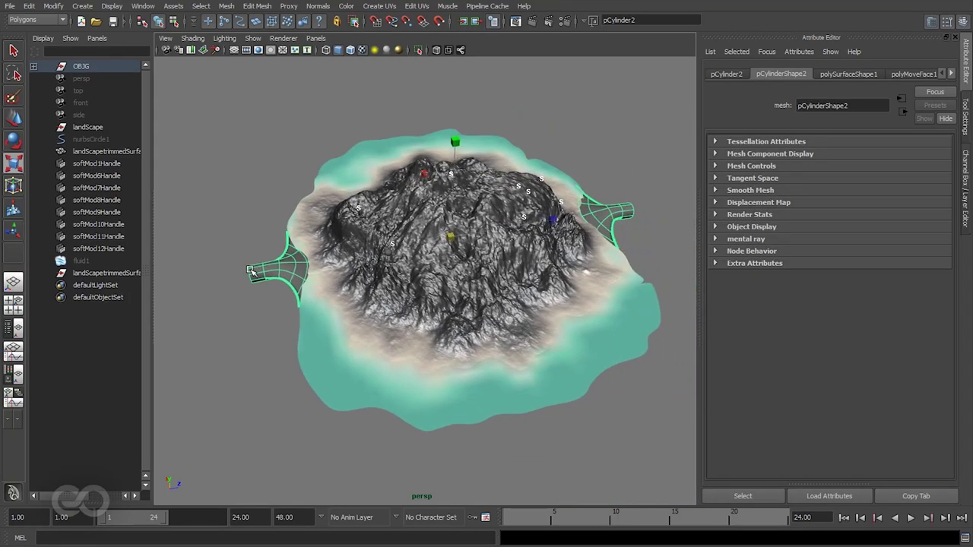
pyautogui.moveTo(279, 264); pyautogui.dragTo(363, 422, button='right')
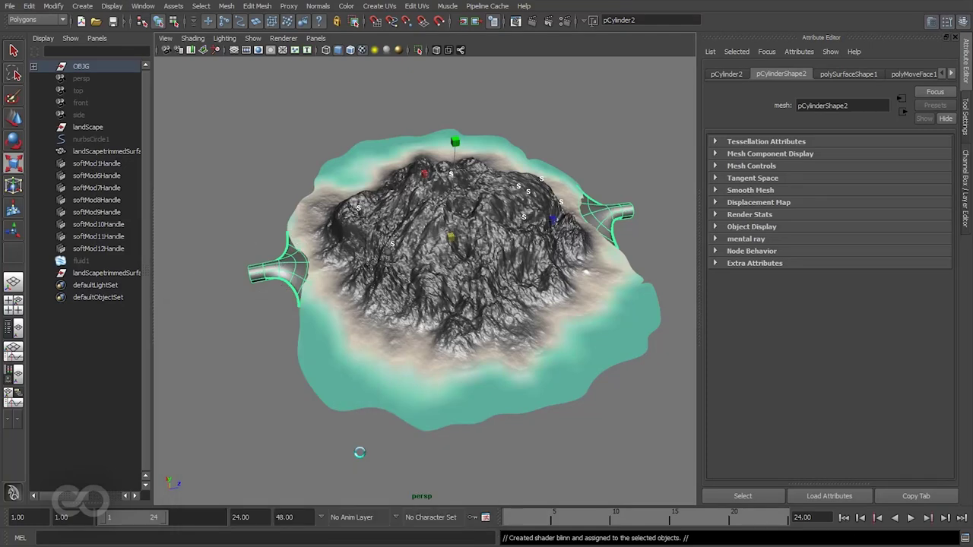
# - Rename the handles' new Blinn material as handleMAT and look over its shading group
pyautogui.moveTo(833, 107); pyautogui.dragTo(726, 101)
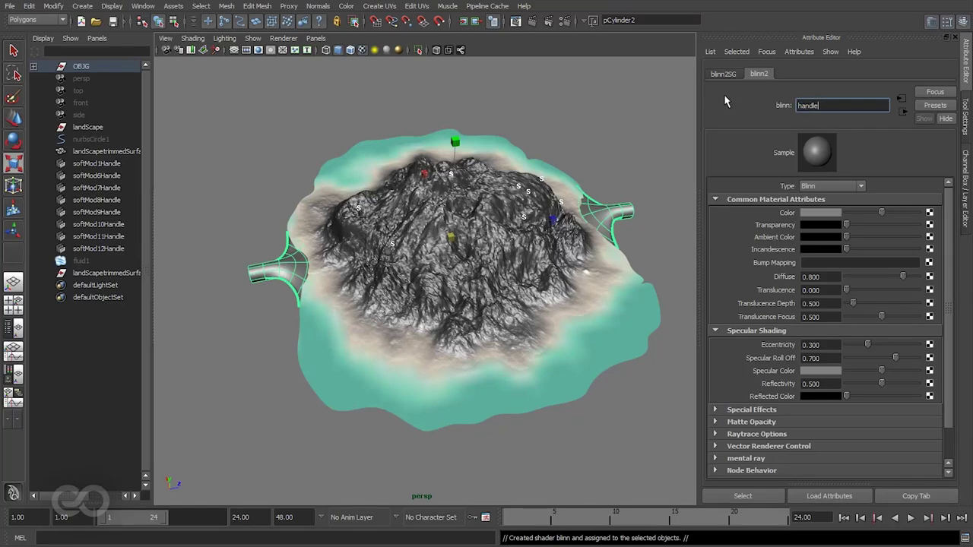
pyautogui.write('handleMAT')
pyautogui.press('Return')
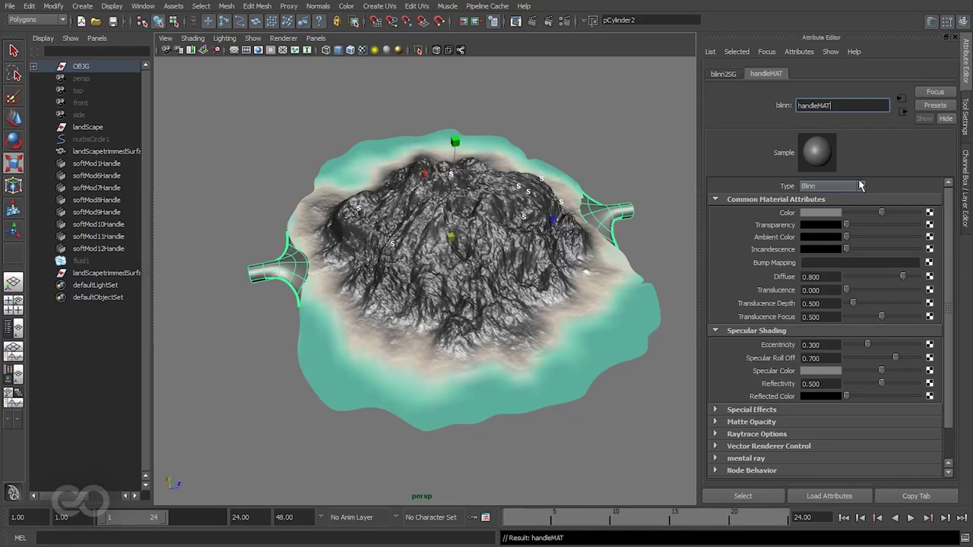
pyautogui.click(719, 74)
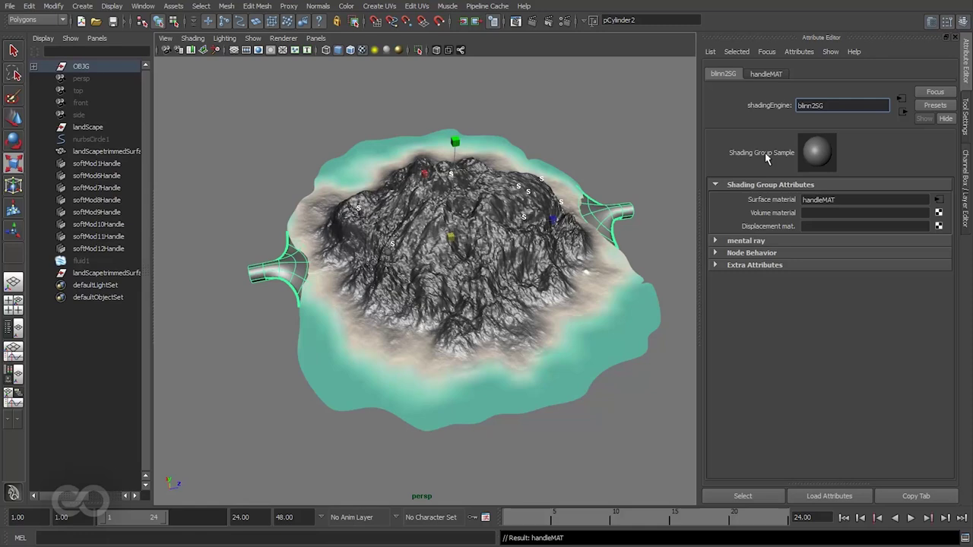
pyautogui.click(769, 74)
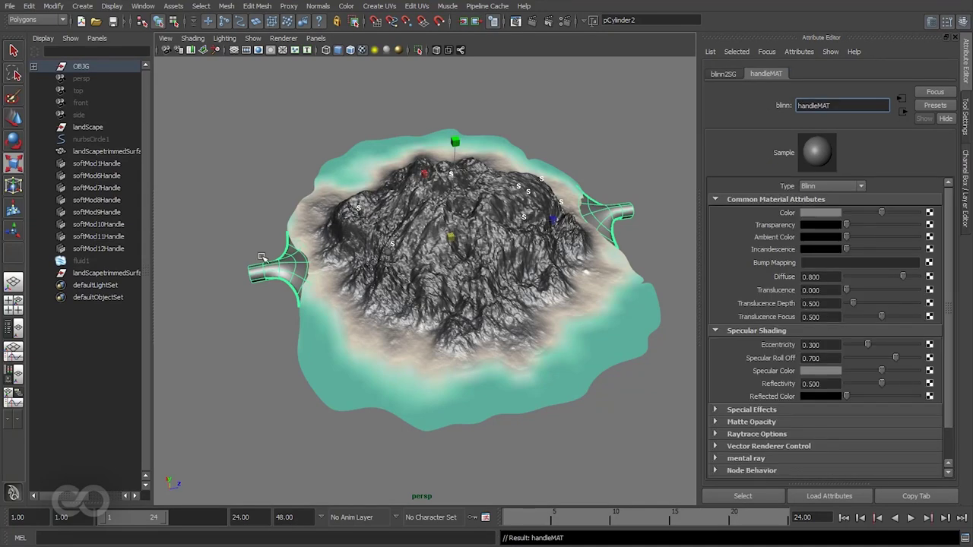
# - Open Hypershade and graph the node network of the landscape material
pyautogui.keyDown('alt'); pyautogui.moveTo(357, 295); pyautogui.dragTo(421, 283, button='middle'); pyautogui.keyUp('alt')
pyautogui.keyDown('alt'); pyautogui.moveTo(318, 269); pyautogui.dragTo(384, 280, button='right'); pyautogui.keyUp('alt')
pyautogui.keyDown('alt'); pyautogui.moveTo(385, 280); pyautogui.dragTo(476, 246); pyautogui.keyUp('alt')
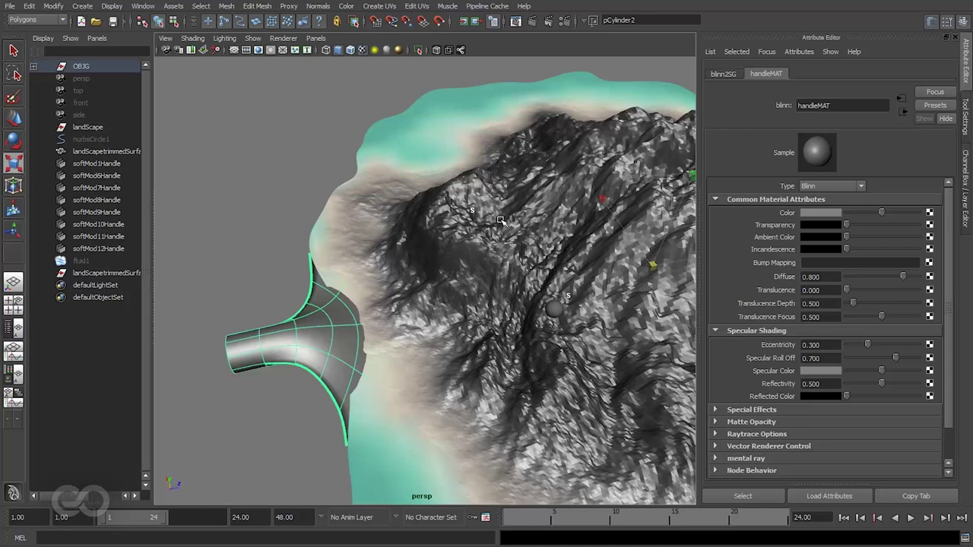
pyautogui.click(146, 6)
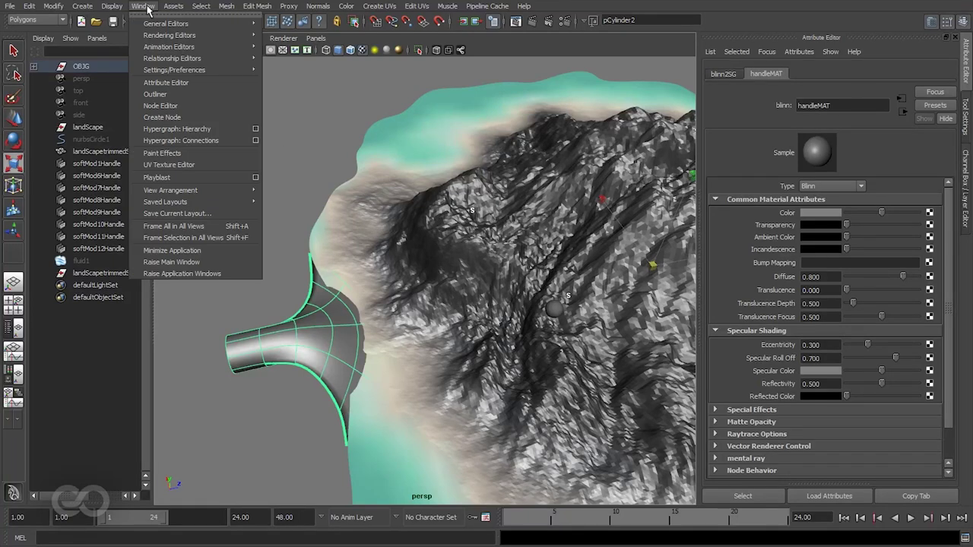
pyautogui.moveTo(168, 35)
pyautogui.click(292, 65)
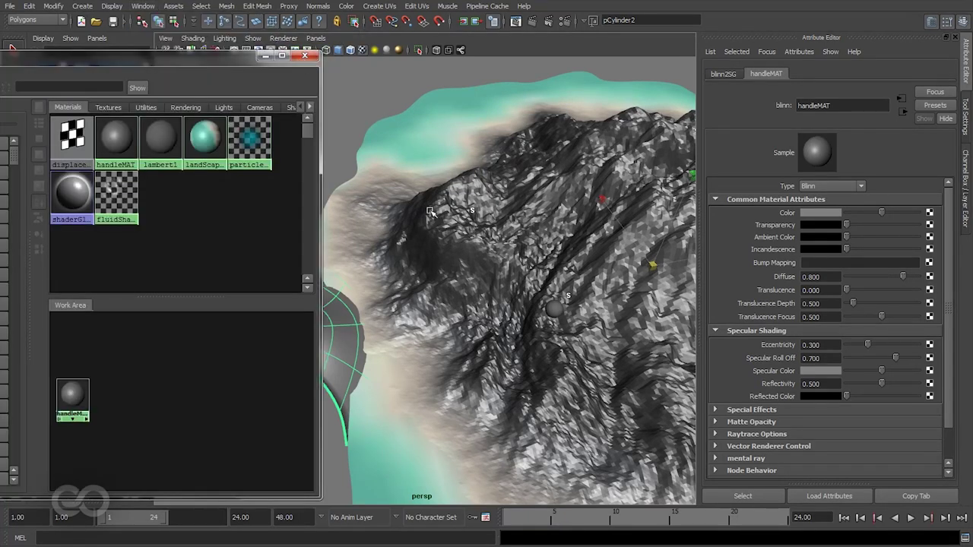
pyautogui.moveTo(148, 61); pyautogui.dragTo(228, 47)
pyautogui.moveTo(273, 119); pyautogui.dragTo(265, 356, button='right')
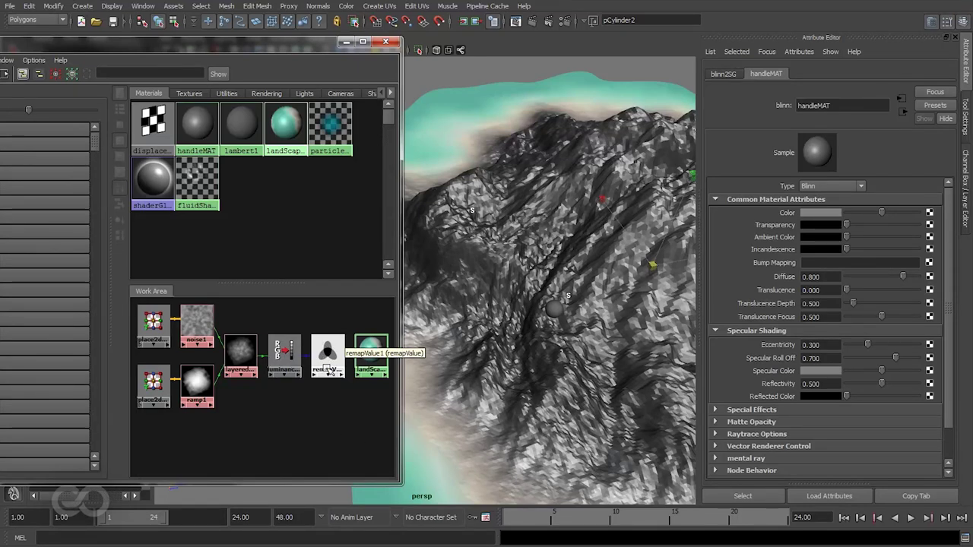
# - Connect remapValue1 to the Color attribute of handleMAT and test-render the handle close up
pyautogui.moveTo(333, 362); pyautogui.dragTo(787, 213, button='middle')
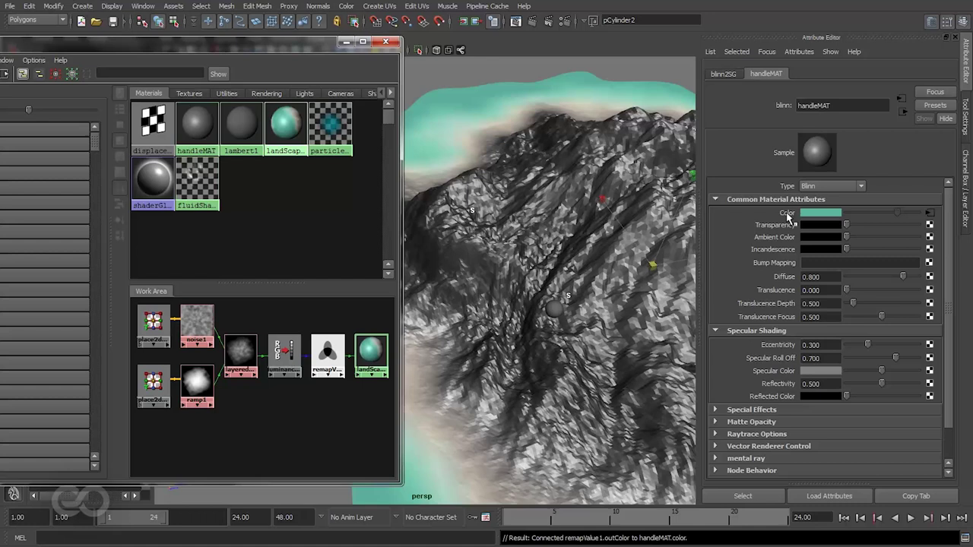
pyautogui.click(345, 41)
pyautogui.keyDown('alt'); pyautogui.moveTo(411, 216); pyautogui.dragTo(487, 163, button='middle'); pyautogui.keyUp('alt')
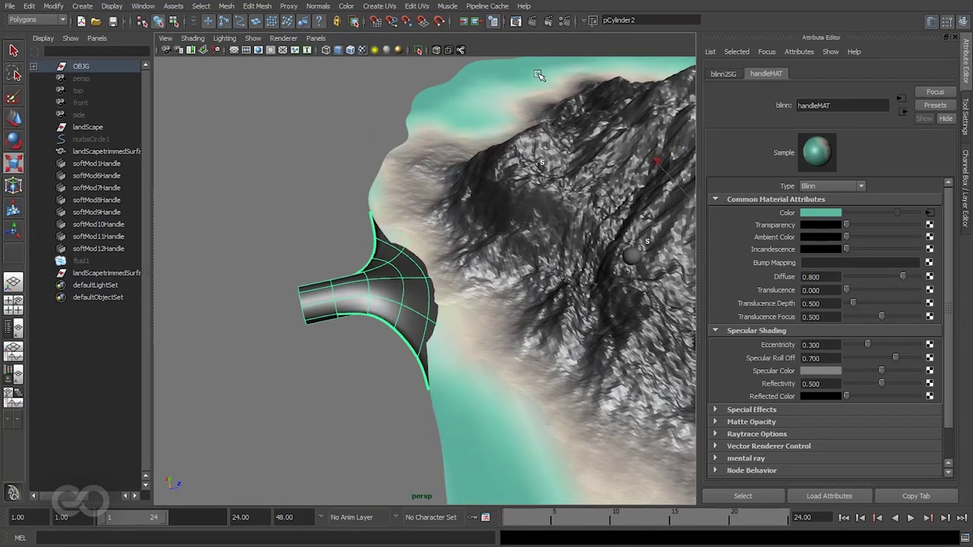
pyautogui.click(533, 20)
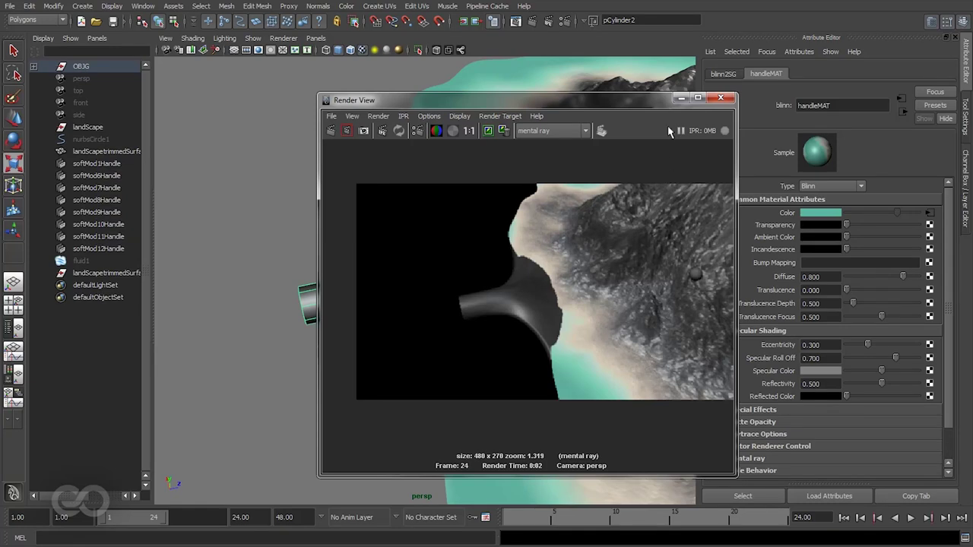
pyautogui.click(681, 98)
# - Open the UV Texture Editor and compare the UV layout of the handle mesh with that of the landscape
pyautogui.click(143, 6)
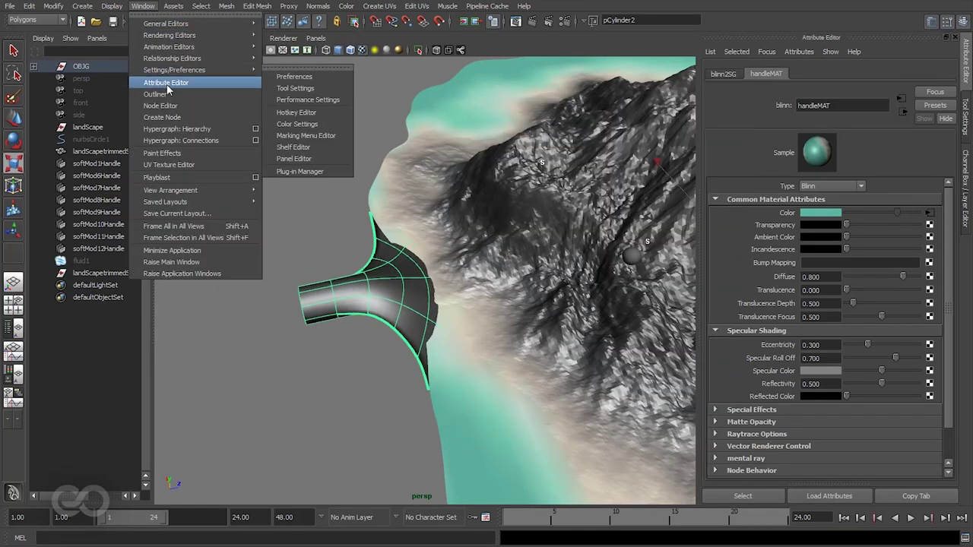
pyautogui.click(179, 165)
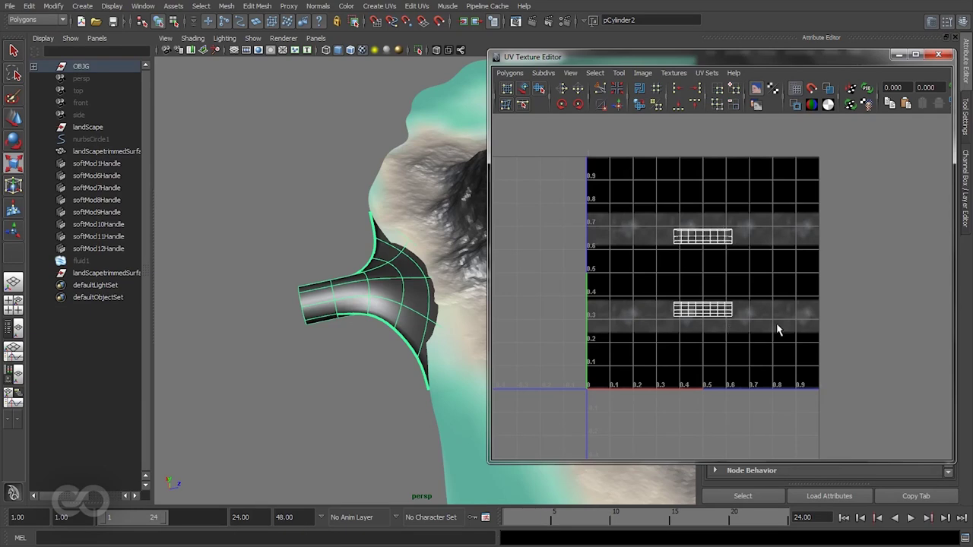
pyautogui.click(439, 199)
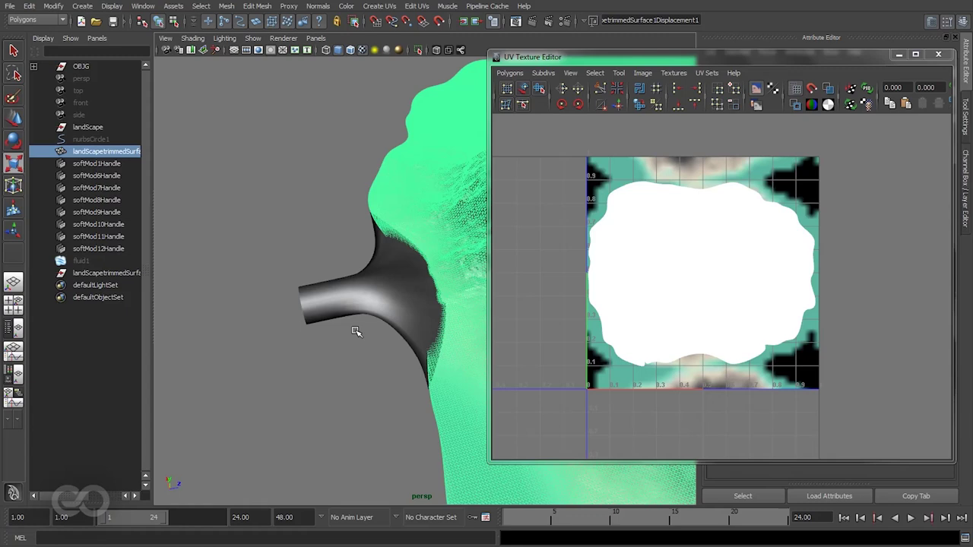
pyautogui.click(259, 225)
pyautogui.keyDown('alt'); pyautogui.moveTo(419, 302); pyautogui.dragTo(323, 315, button='right'); pyautogui.keyUp('alt')
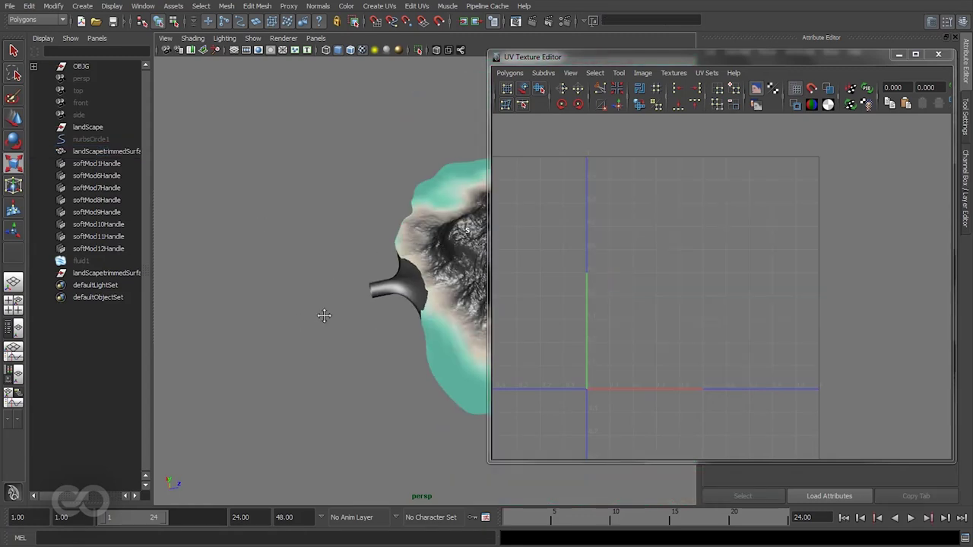
pyautogui.keyDown('alt'); pyautogui.moveTo(323, 315); pyautogui.dragTo(392, 355); pyautogui.keyUp('alt')
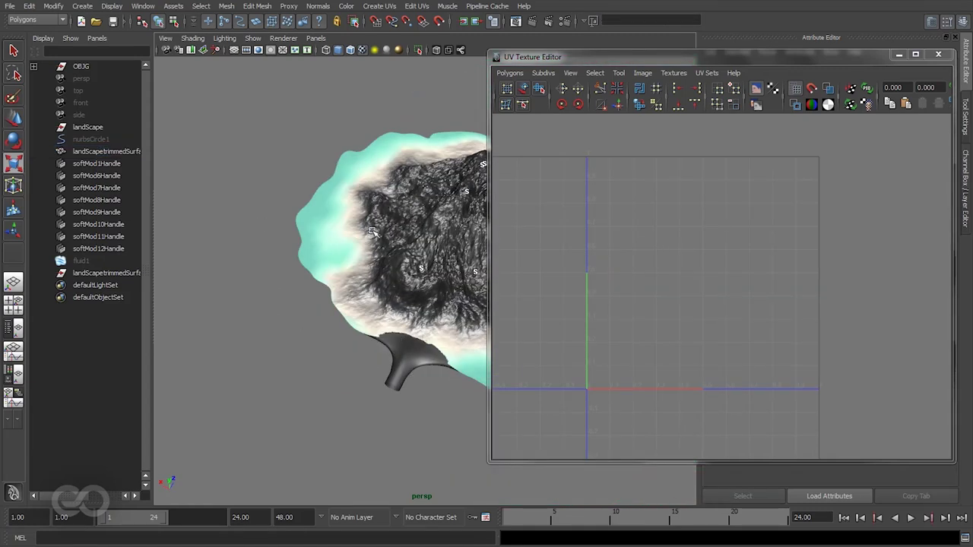
# - Examine the landscape mesh's UV layout against its texture image in the UV Texture Editor
pyautogui.keyDown('alt'); pyautogui.moveTo(372, 232); pyautogui.dragTo(358, 311); pyautogui.keyUp('alt')
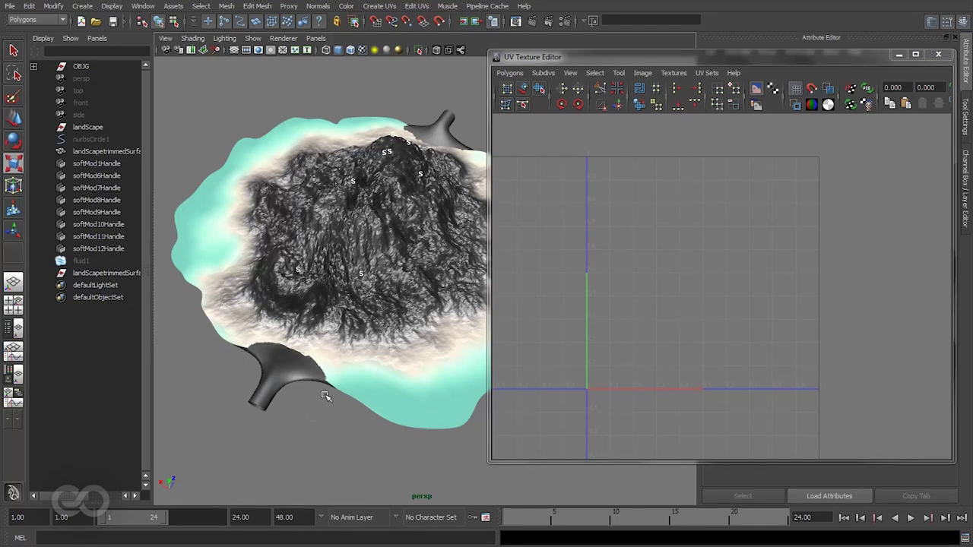
pyautogui.click(334, 373)
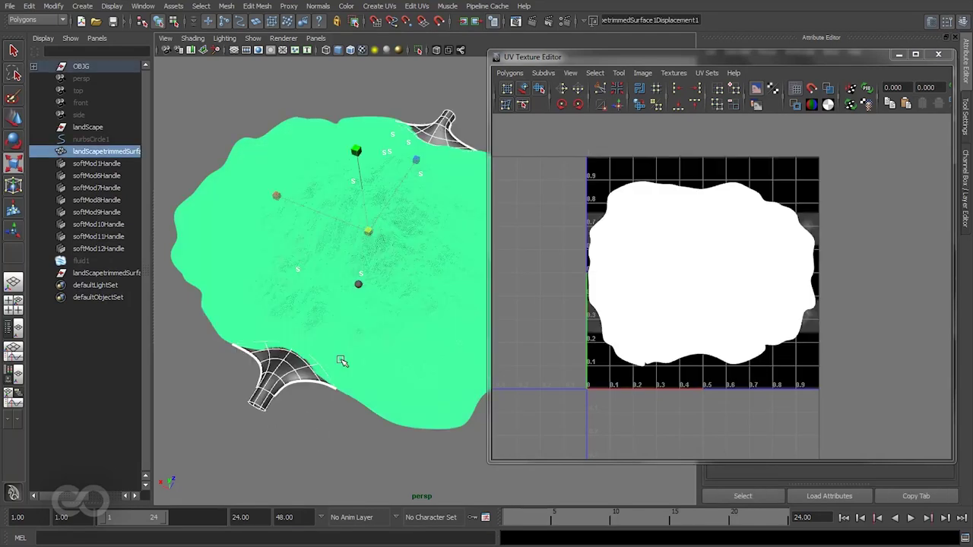
pyautogui.click(301, 442)
pyautogui.click(428, 375)
pyautogui.keyDown('alt'); pyautogui.moveTo(758, 258); pyautogui.dragTo(843, 268, button='right'); pyautogui.keyUp('alt')
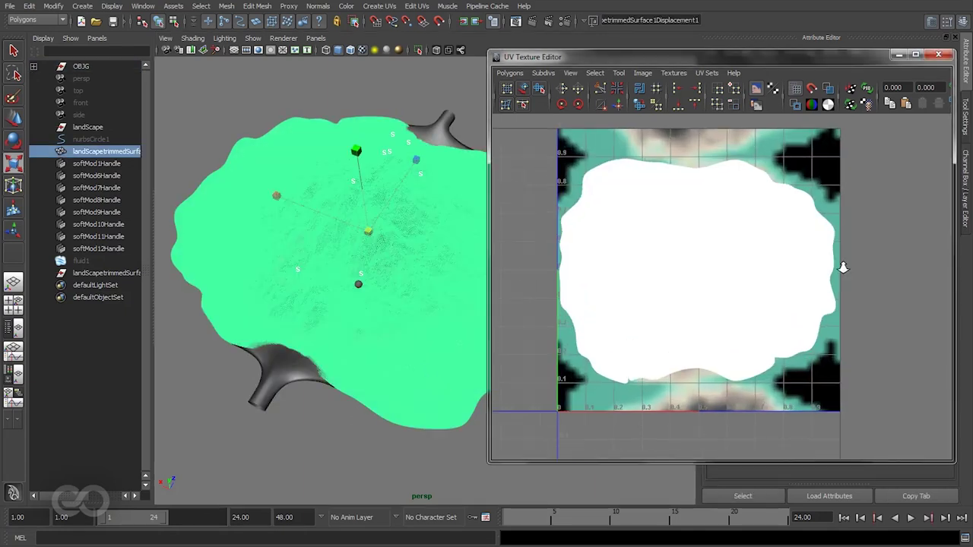
pyautogui.scroll(4, 843, 268)
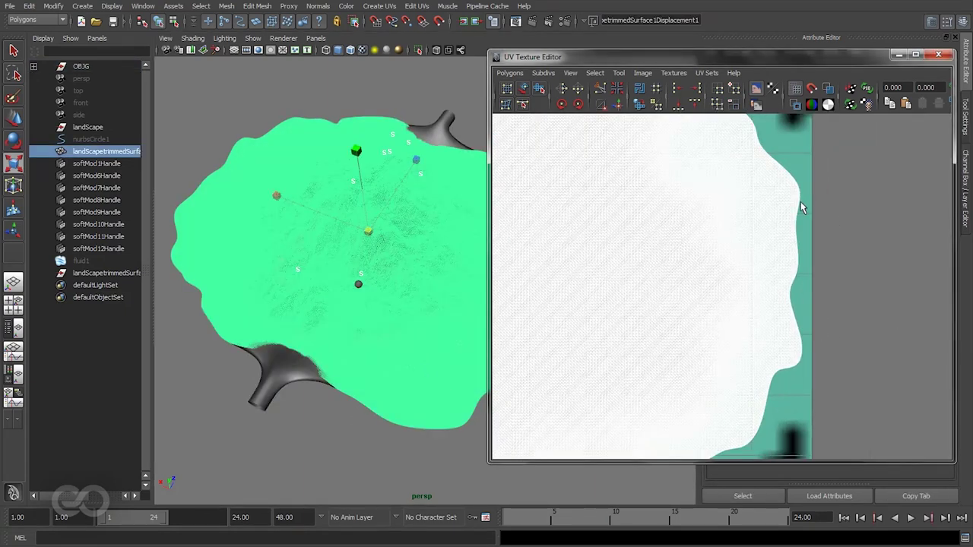
pyautogui.keyDown('alt'); pyautogui.moveTo(655, 159); pyautogui.dragTo(823, 377, button='middle'); pyautogui.keyUp('alt')
pyautogui.keyDown('alt'); pyautogui.moveTo(709, 307); pyautogui.dragTo(464, 289, button='right'); pyautogui.keyUp('alt')
pyautogui.keyDown('alt'); pyautogui.moveTo(682, 364); pyautogui.dragTo(731, 227, button='middle'); pyautogui.keyUp('alt')
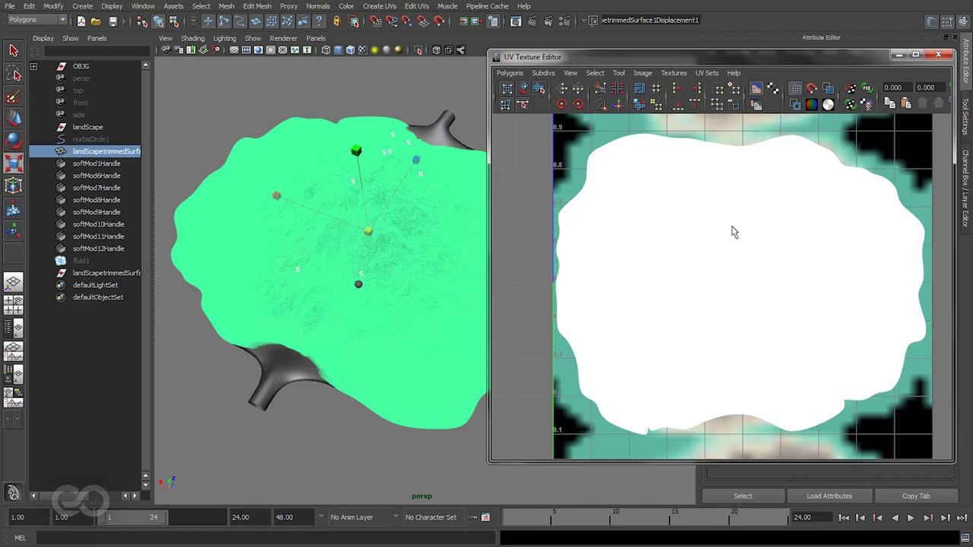
pyautogui.keyDown('alt'); pyautogui.moveTo(565, 274); pyautogui.dragTo(515, 293, button='right'); pyautogui.keyUp('alt')
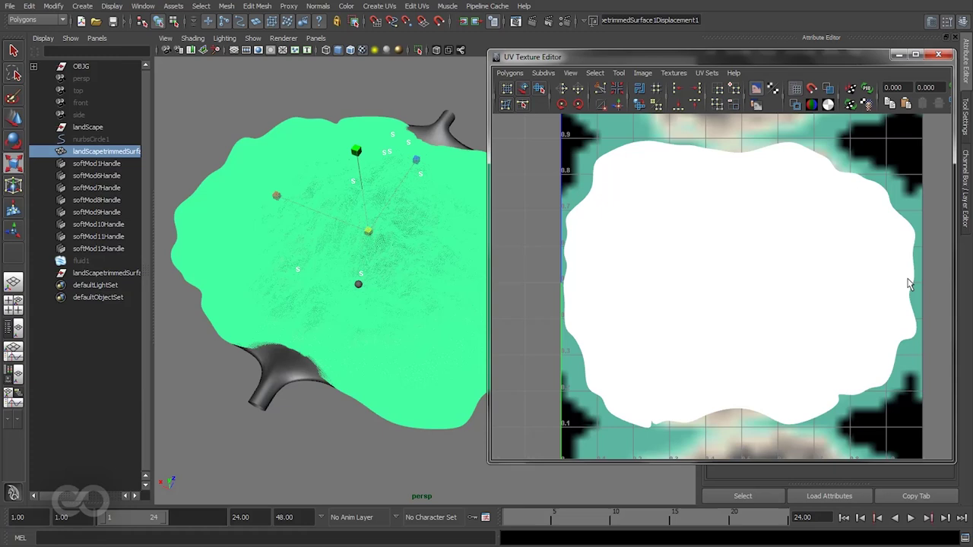
pyautogui.keyDown('alt'); pyautogui.moveTo(910, 284); pyautogui.dragTo(772, 291, button='right'); pyautogui.keyUp('alt')
pyautogui.click(293, 469)
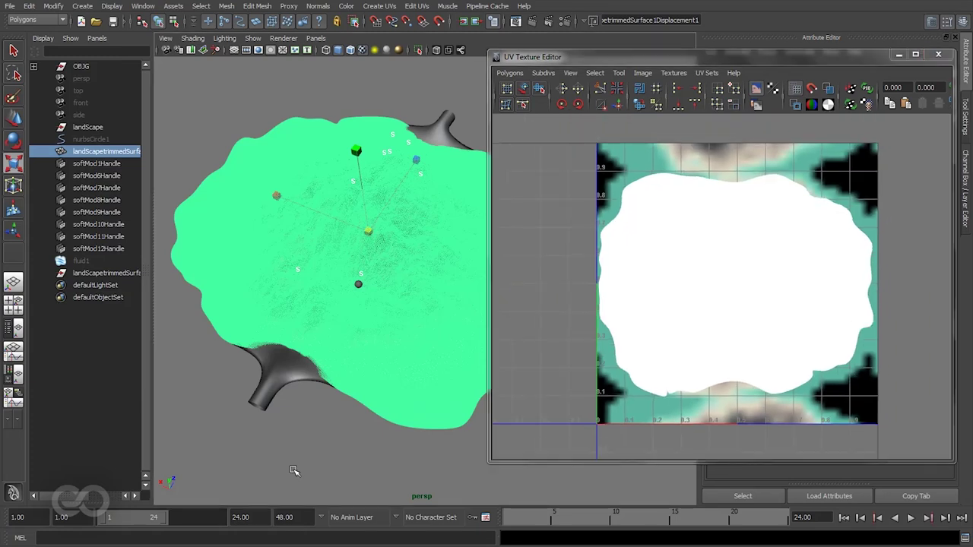
pyautogui.click(294, 471)
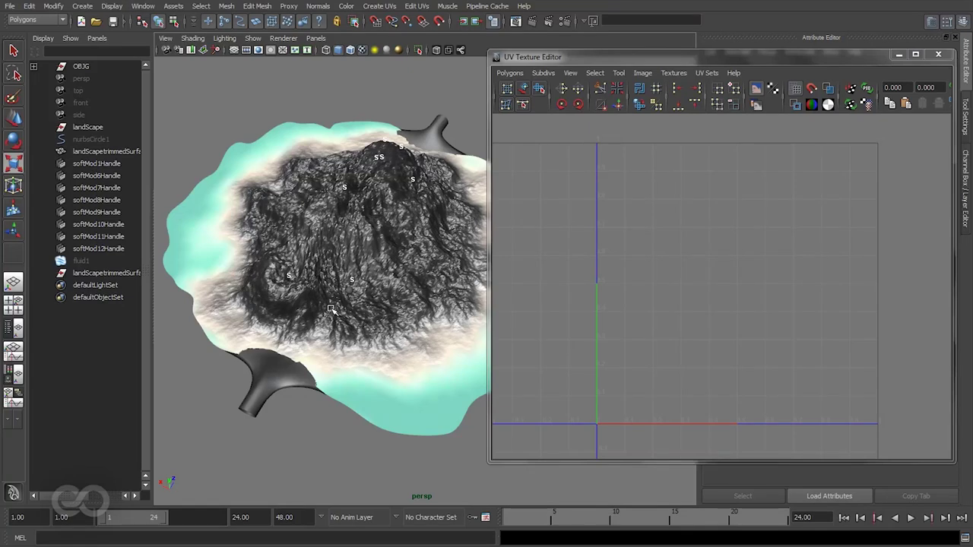
# - Clear the UV Texture Editor away from the island and compare the landscape mesh's orientation with its UV shell
pyautogui.scroll(-2, 389, 361)
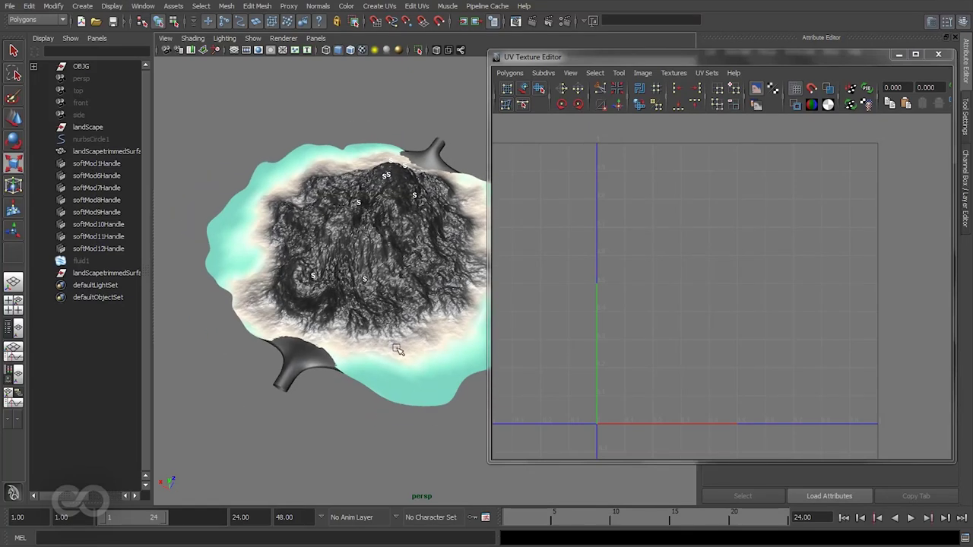
pyautogui.keyDown('alt'); pyautogui.moveTo(397, 348); pyautogui.dragTo(323, 373, button='middle'); pyautogui.keyUp('alt')
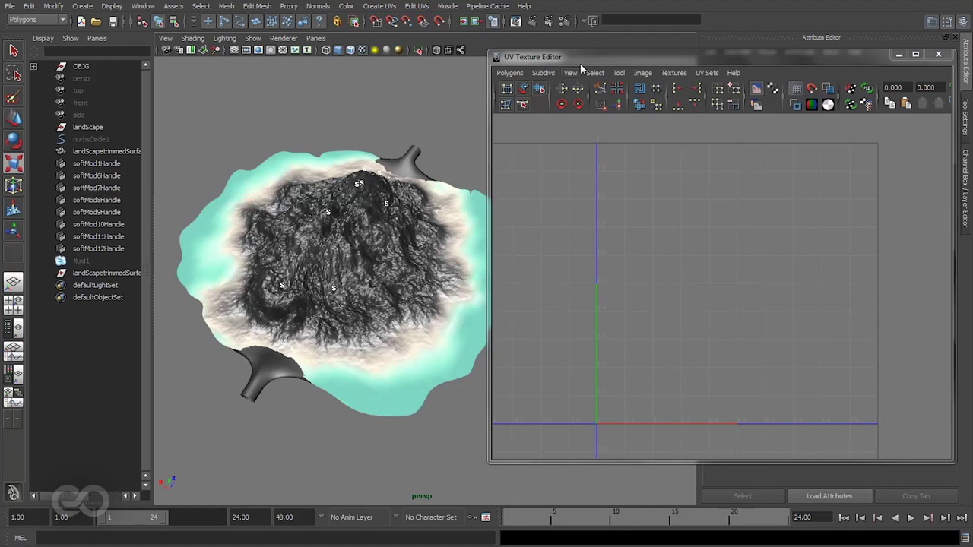
pyautogui.moveTo(482, 57); pyautogui.dragTo(592, 57)
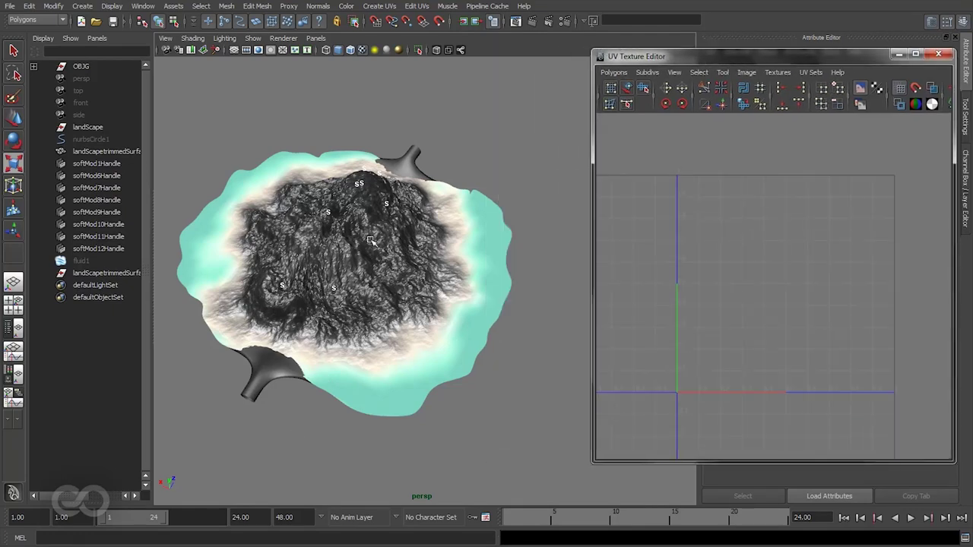
pyautogui.keyDown('alt'); pyautogui.moveTo(338, 269); pyautogui.dragTo(384, 359); pyautogui.keyUp('alt')
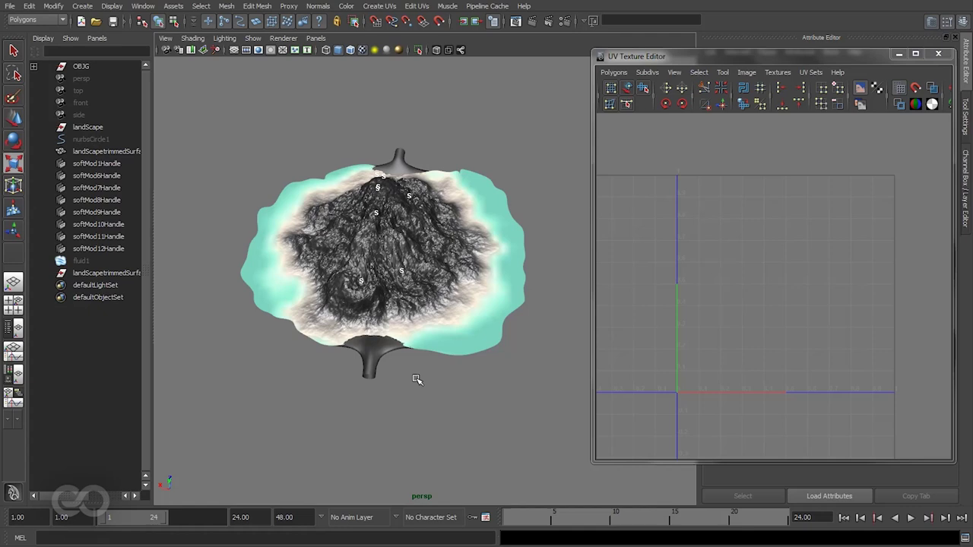
pyautogui.click(396, 328)
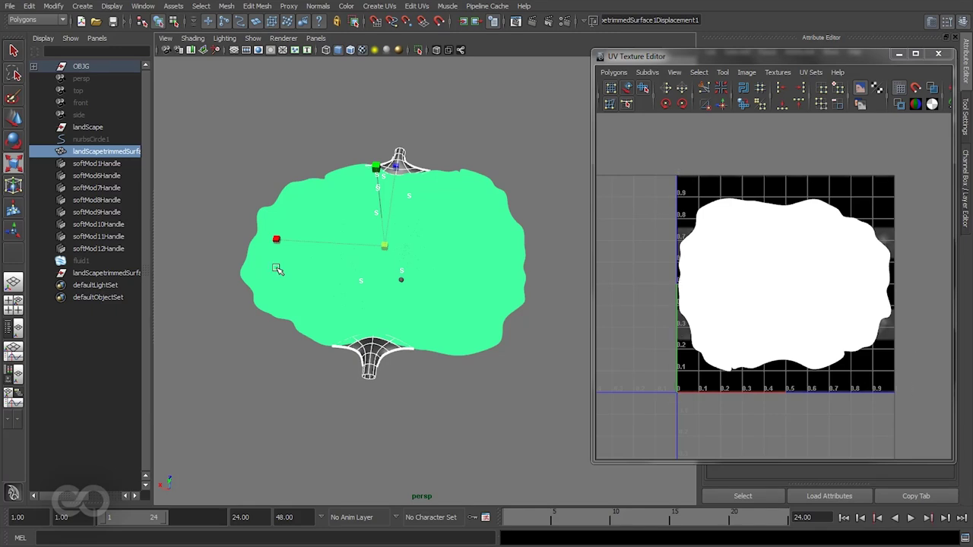
pyautogui.click(536, 215)
pyautogui.click(497, 241)
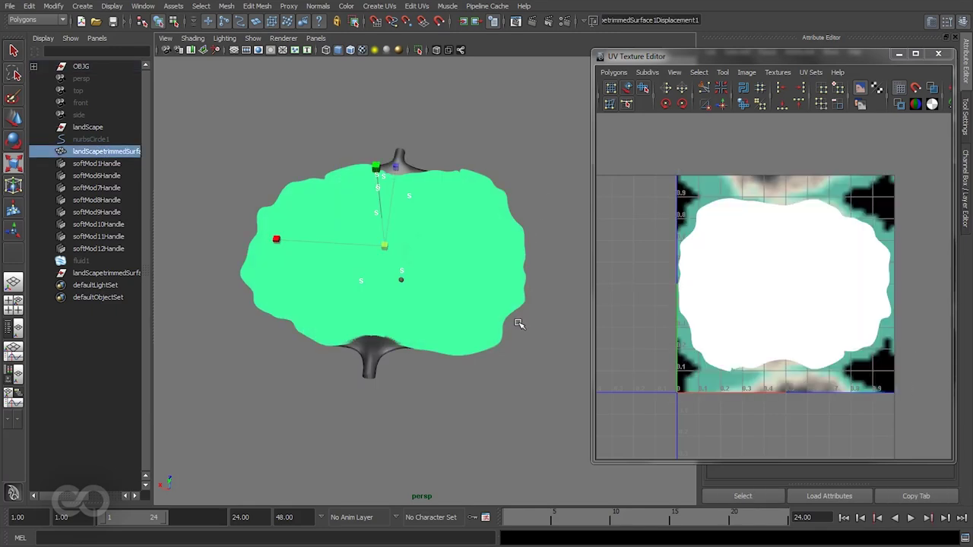
pyautogui.click(524, 390)
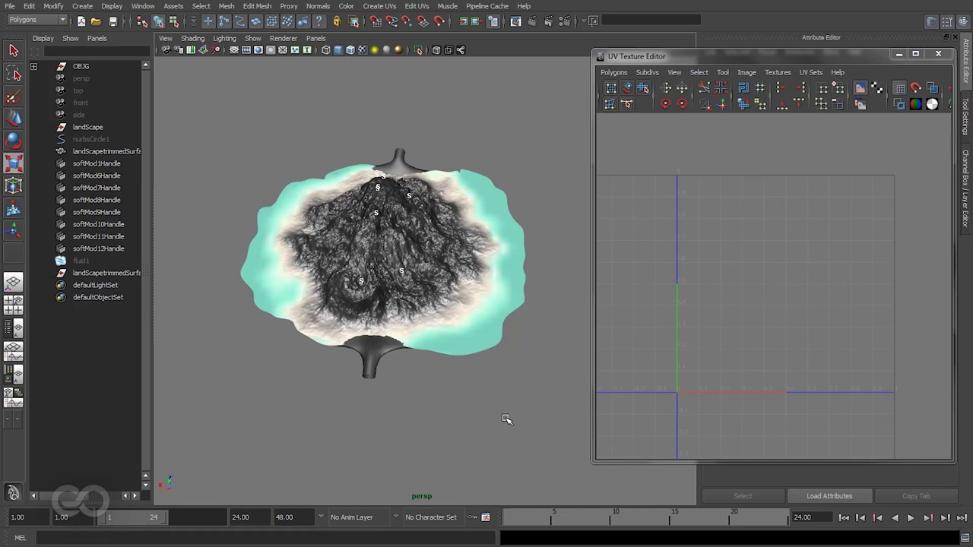
# - Create a polygon plane and scale it uniformly to about 31.42 so it frames the landscape in the top view
pyautogui.keyDown('shift'); pyautogui.moveTo(535, 415); pyautogui.dragTo(468, 391, button='right'); pyautogui.keyUp('shift')
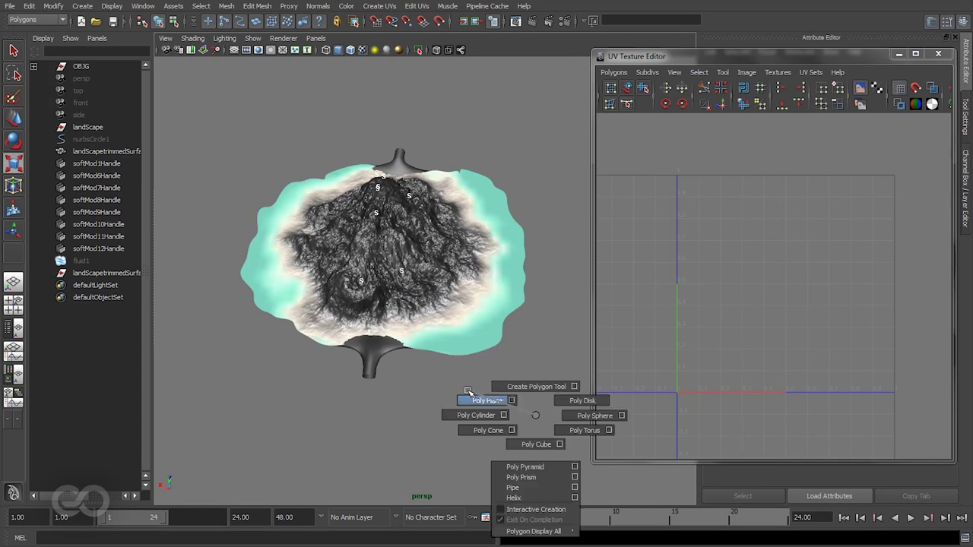
pyautogui.keyDown('shift'); pyautogui.moveTo(467, 391); pyautogui.dragTo(469, 392, button='right'); pyautogui.keyUp('shift')
pyautogui.keyDown('alt'); pyautogui.moveTo(435, 380); pyautogui.dragTo(376, 341); pyautogui.keyUp('alt')
pyautogui.keyDown('alt'); pyautogui.moveTo(461, 327); pyautogui.dragTo(218, 293); pyautogui.keyUp('alt')
pyautogui.press('space')
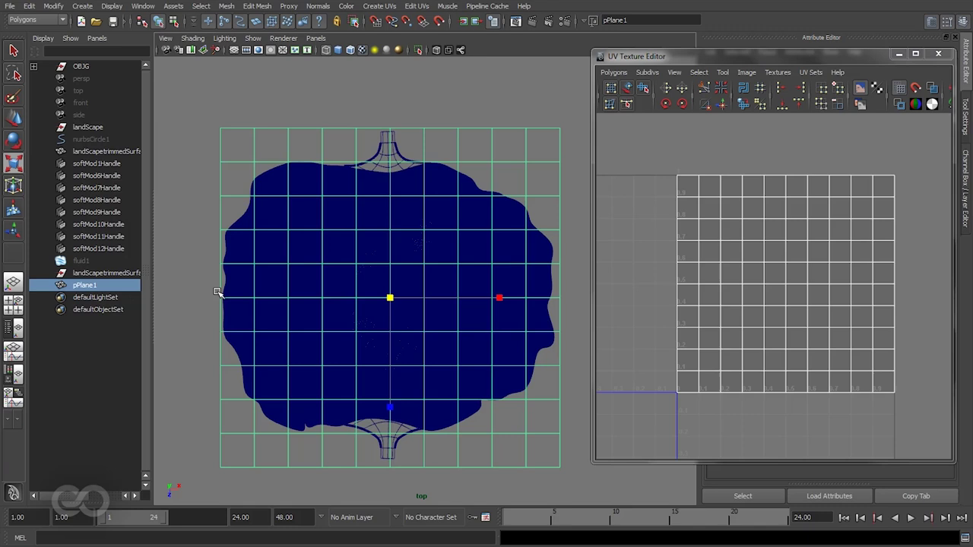
# - Compare the plane's UVs with the landscape mesh's UVs, and put the UV Texture Editor away
pyautogui.moveTo(583, 369); pyautogui.dragTo(505, 300)
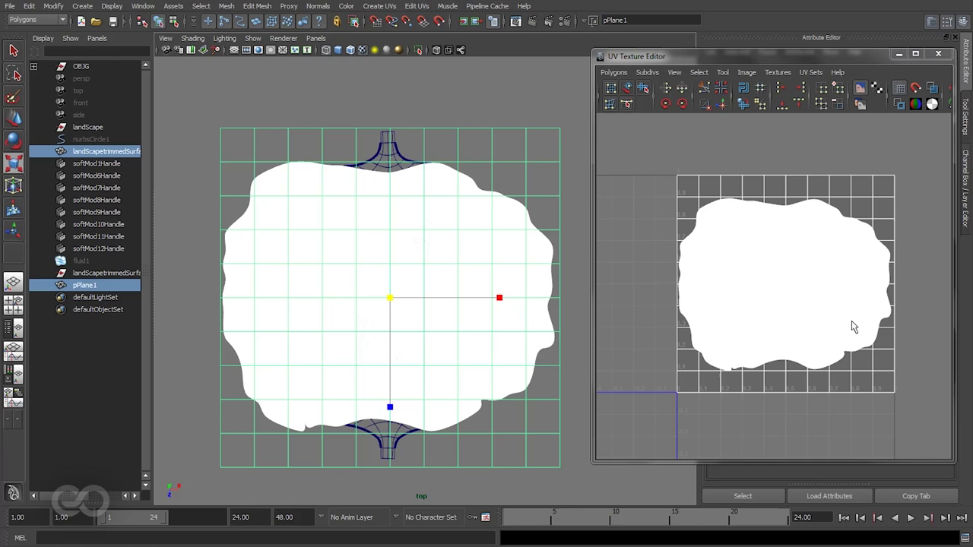
pyautogui.click(566, 435)
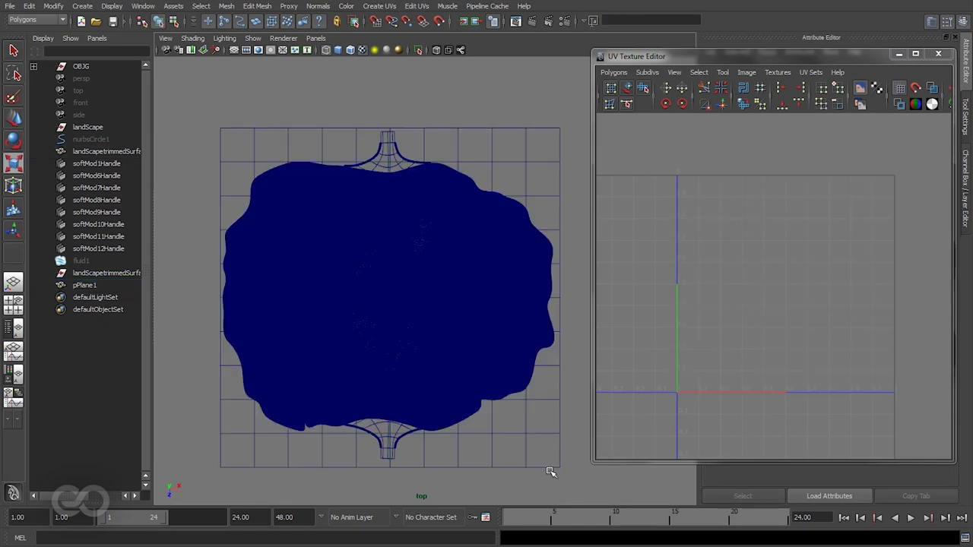
pyautogui.click(547, 460)
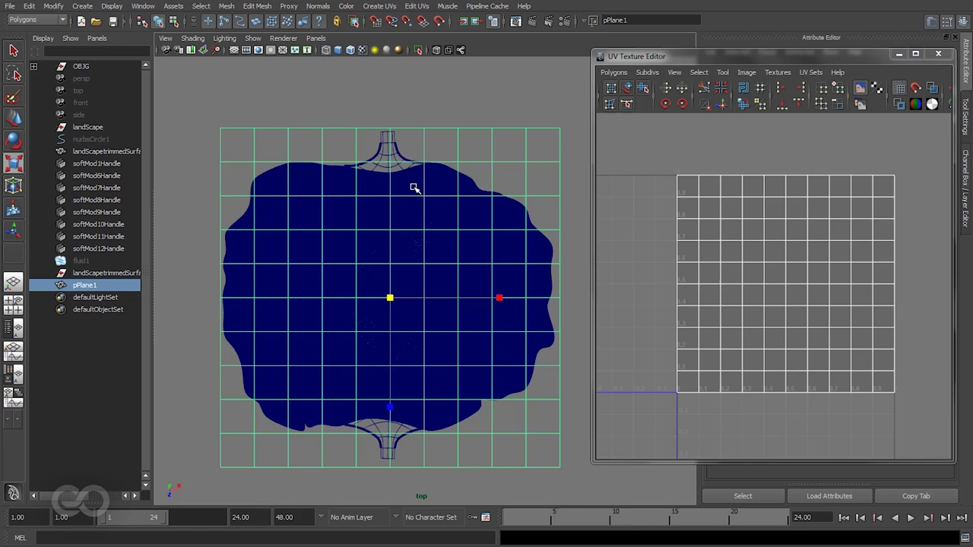
pyautogui.moveTo(859, 57); pyautogui.dragTo(702, 64)
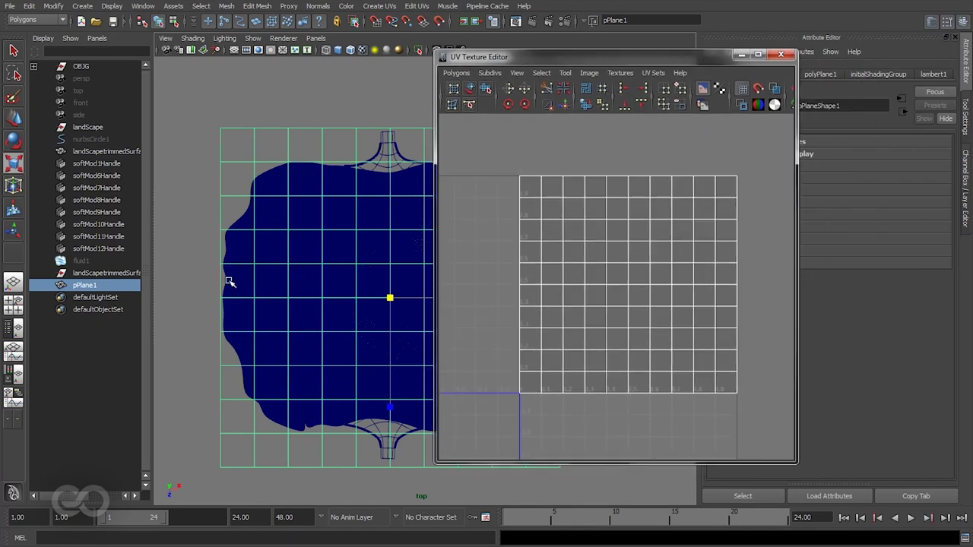
pyautogui.click(733, 58)
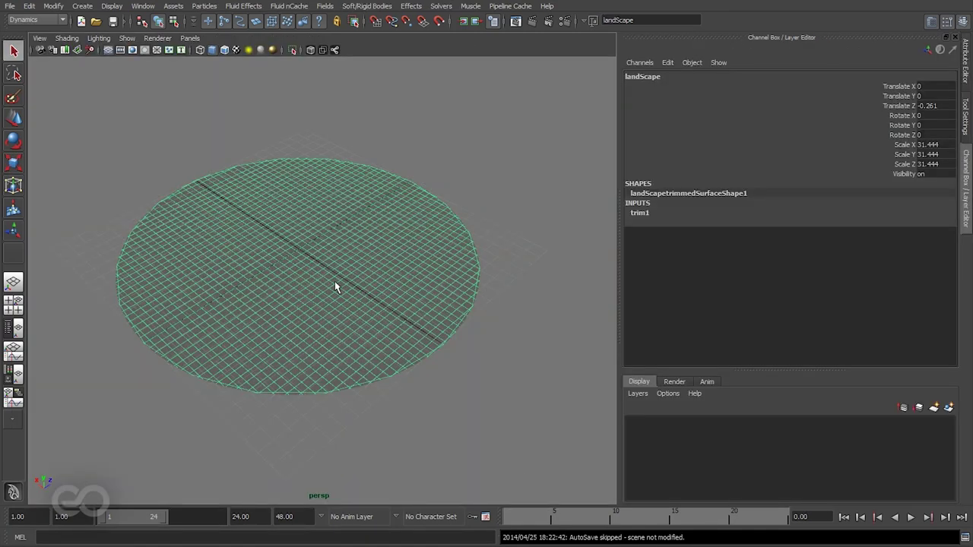
# - Check the scale values and trim settings of the original landScape surface in the reference scene
pyautogui.click(417, 440)
pyautogui.keyDown('alt'); pyautogui.moveTo(418, 439); pyautogui.dragTo(340, 292); pyautogui.keyUp('alt')
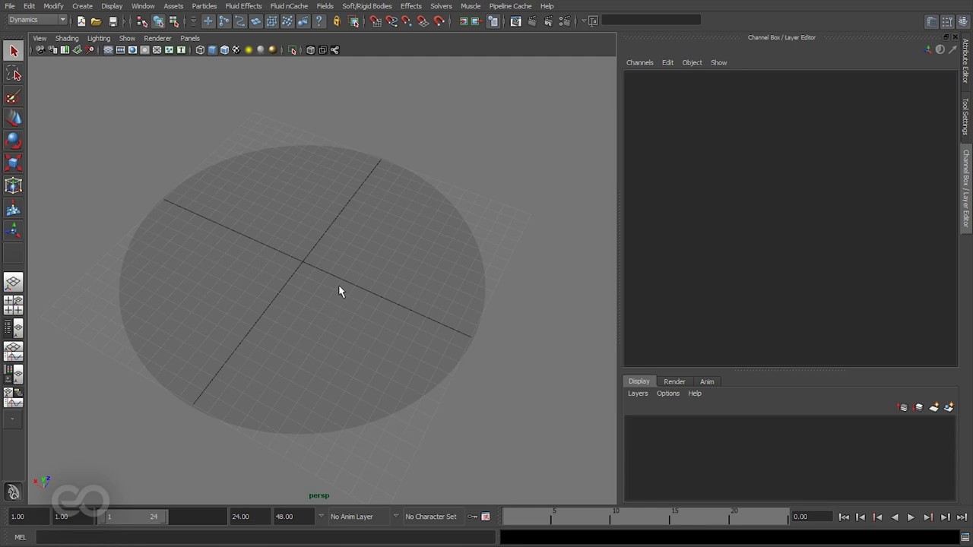
pyautogui.click(340, 291)
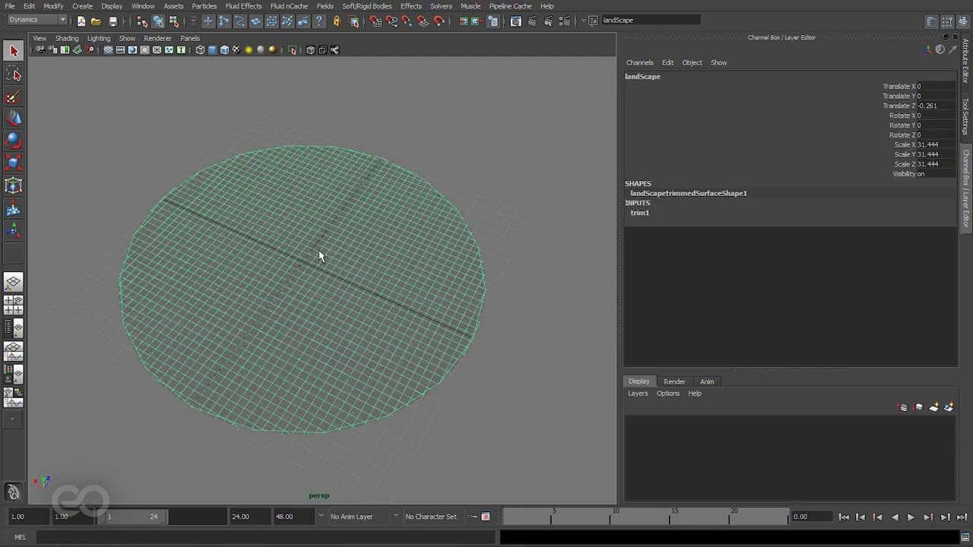
pyautogui.click(652, 213)
pyautogui.click(934, 144)
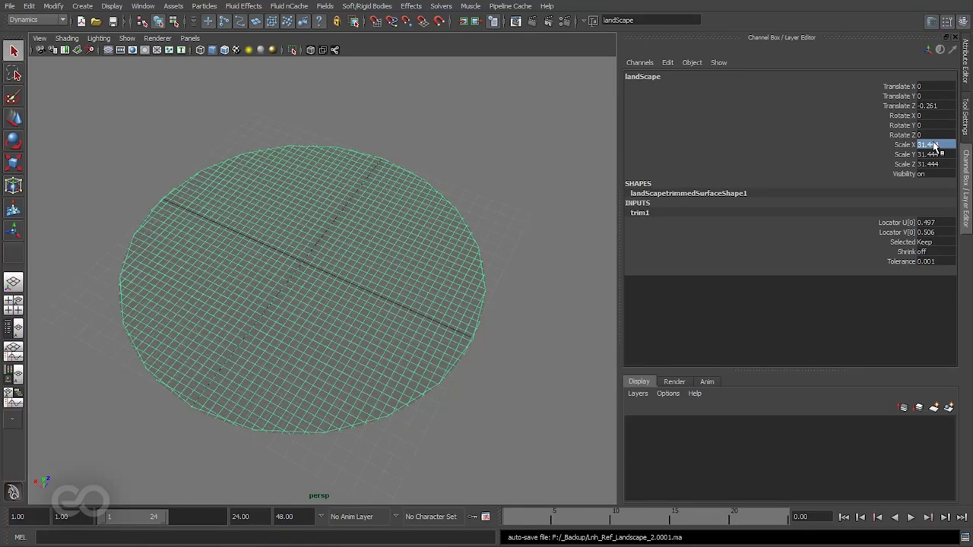
pyautogui.moveTo(933, 144); pyautogui.dragTo(938, 164)
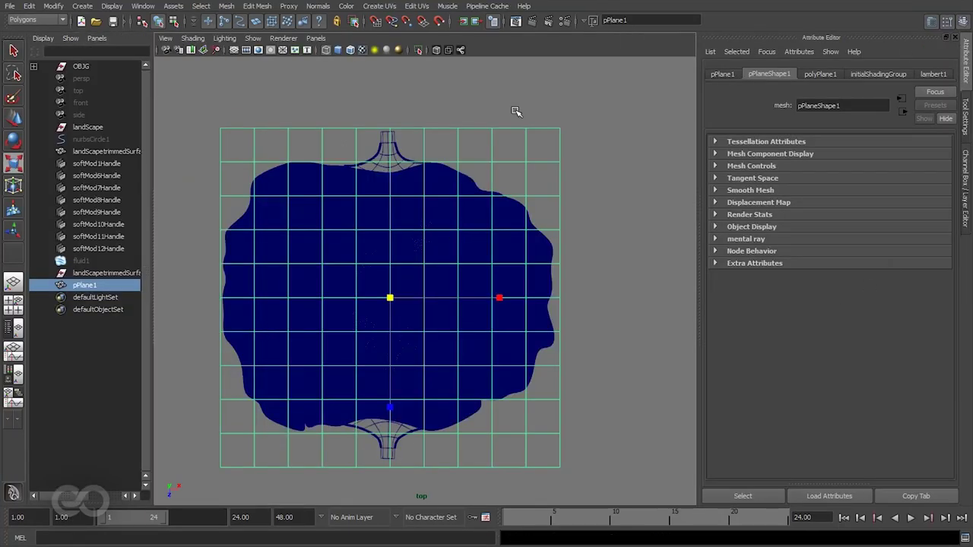
# - Set the plane's Scale X, Y and Z to 31.444 to match the original landscape surface
pyautogui.click(964, 216)
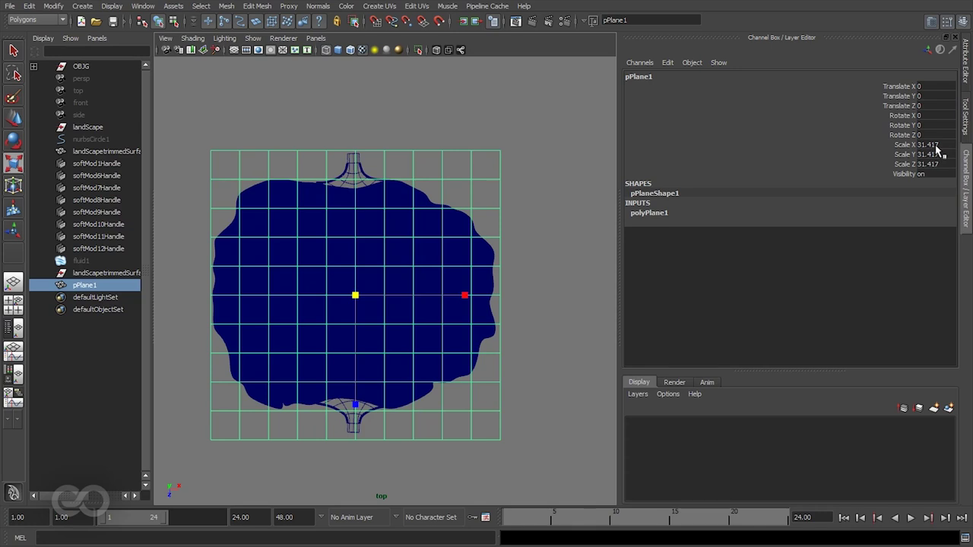
pyautogui.moveTo(938, 145); pyautogui.dragTo(940, 164)
pyautogui.write('31.')
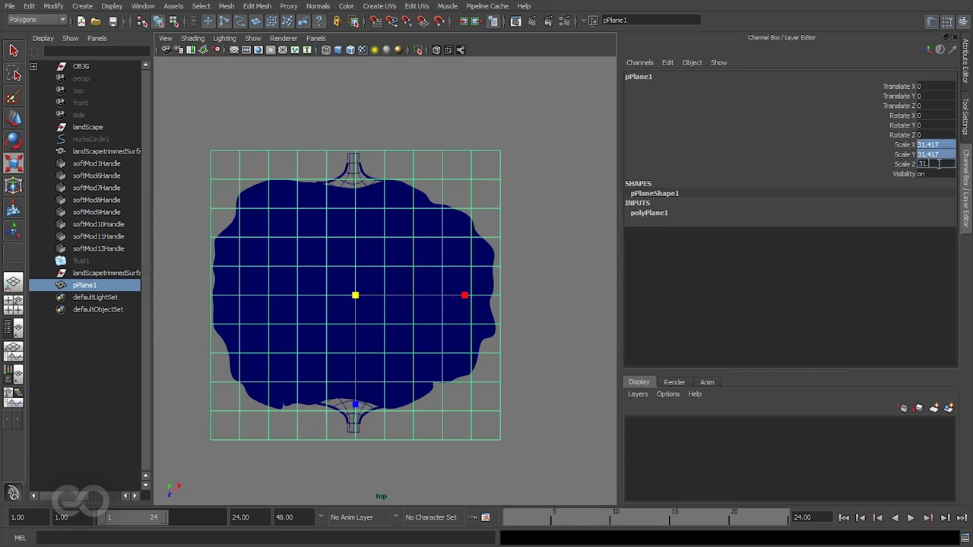
pyautogui.write('44')
pyautogui.press('Return')
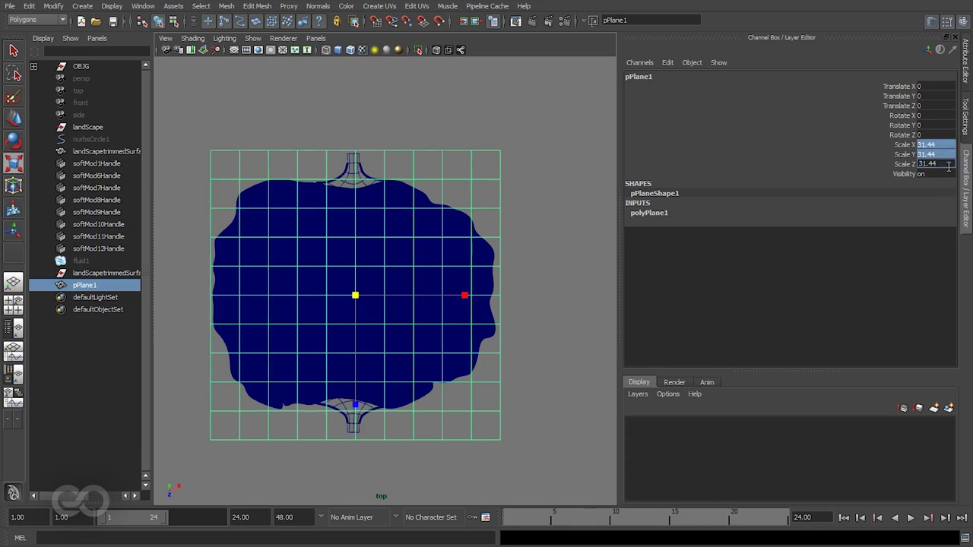
pyautogui.click(569, 372)
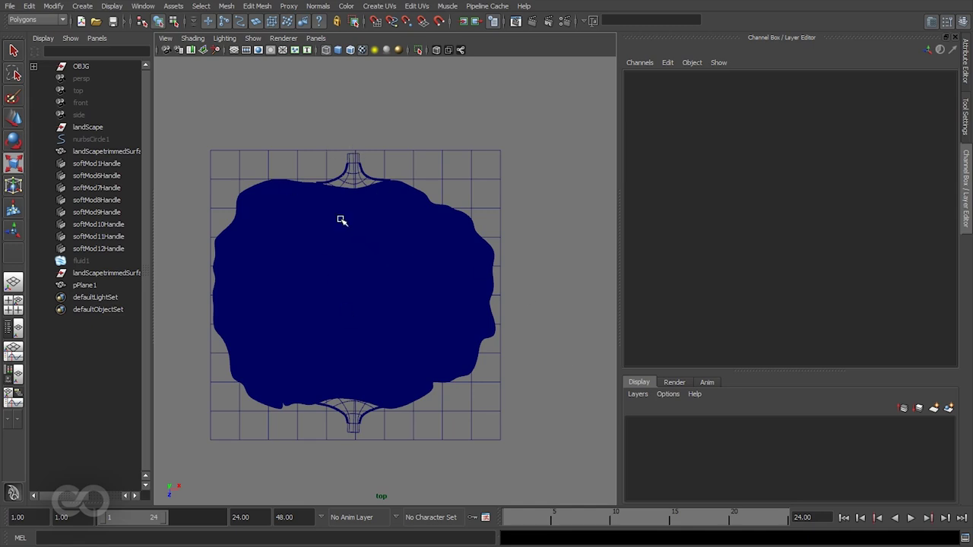
pyautogui.click(249, 163)
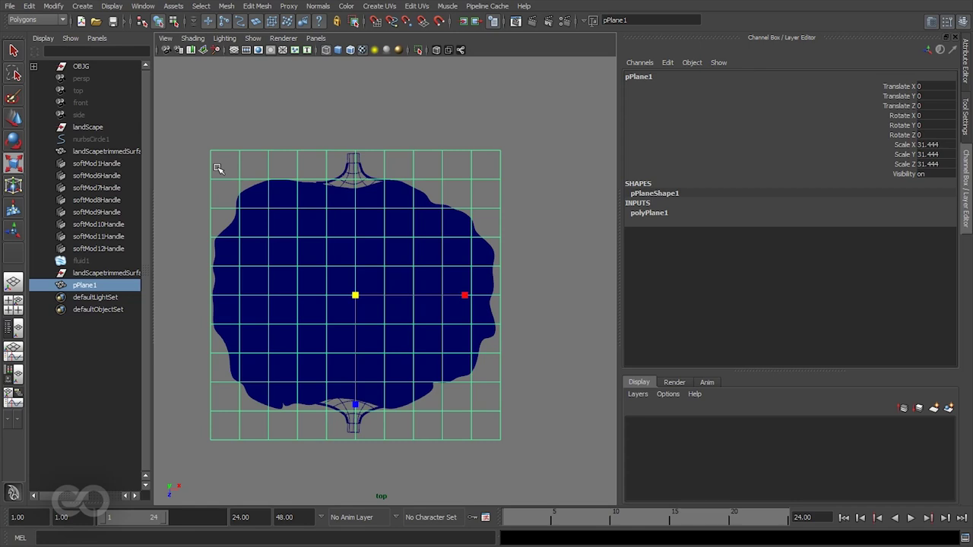
# - Select the plane, the landscape mesh and the handle cylinder together in the shaded perspective view
pyautogui.press('space')
pyautogui.moveTo(460, 339); pyautogui.dragTo(474, 257)
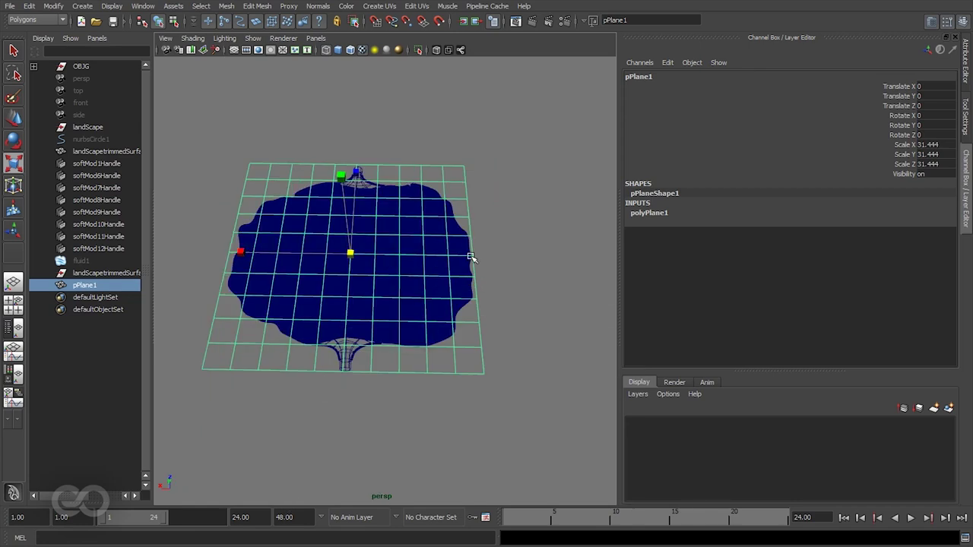
pyautogui.moveTo(409, 295)
pyautogui.keyDown('alt'); pyautogui.mouseDown()
pyautogui.moveTo(403, 334)
pyautogui.moveTo(373, 230)
pyautogui.moveTo(396, 311)
pyautogui.moveTo(327, 274)
pyautogui.moveTo(498, 292)
pyautogui.mouseUp(); pyautogui.keyUp('alt')
pyautogui.click(232, 327)
pyautogui.moveTo(232, 328)
pyautogui.keyDown('alt'); pyautogui.mouseDown()
pyautogui.moveTo(311, 332)
pyautogui.moveTo(358, 306)
pyautogui.mouseUp(); pyautogui.keyUp('alt')
pyautogui.press('5')
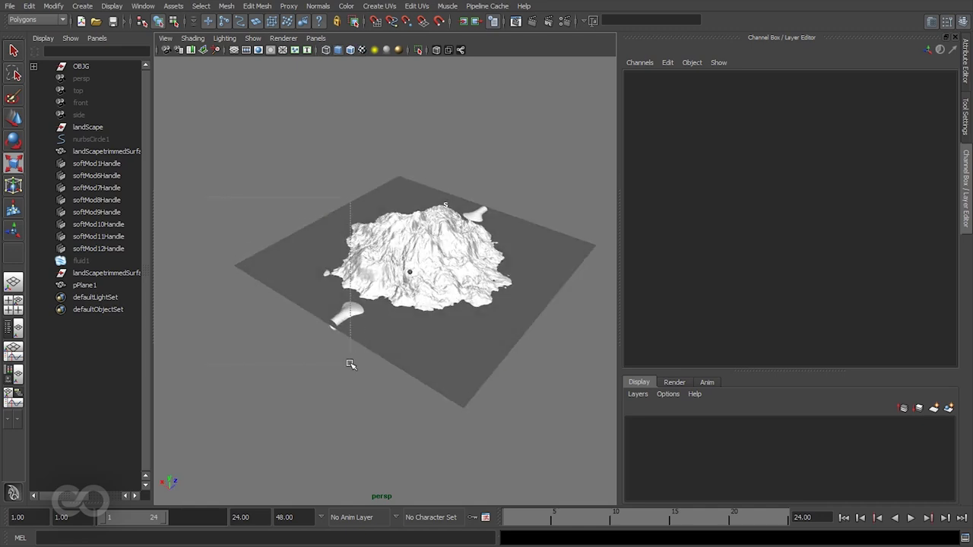
pyautogui.click(348, 371)
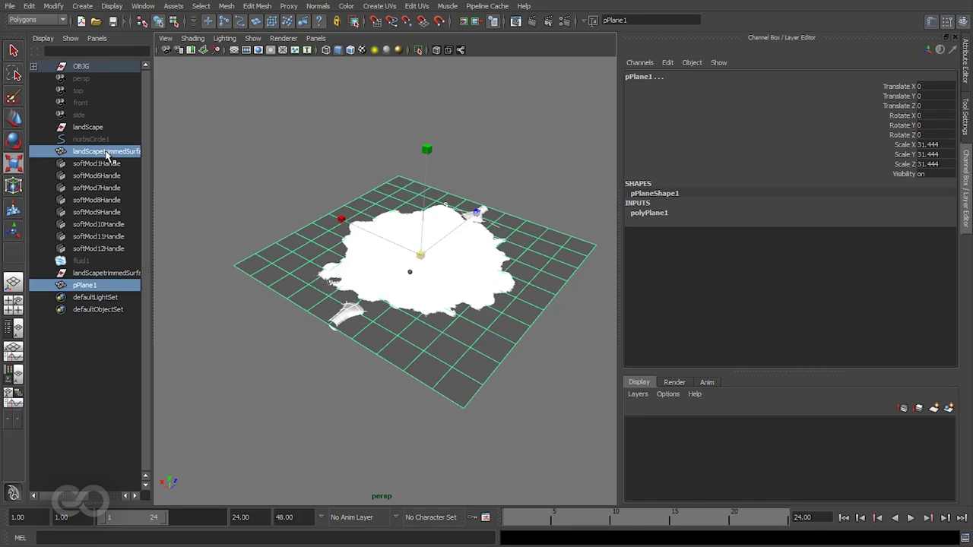
pyautogui.click(33, 66)
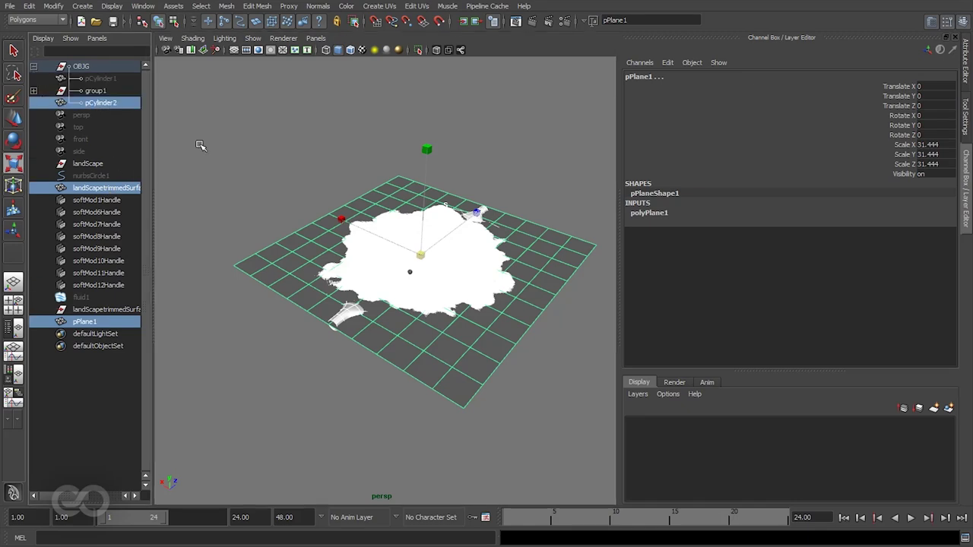
# - Planar-map the selected meshes together from the Y axis, fitted to the bounding box, with image ratio kept and the projection inserted before deformers
pyautogui.click(384, 6)
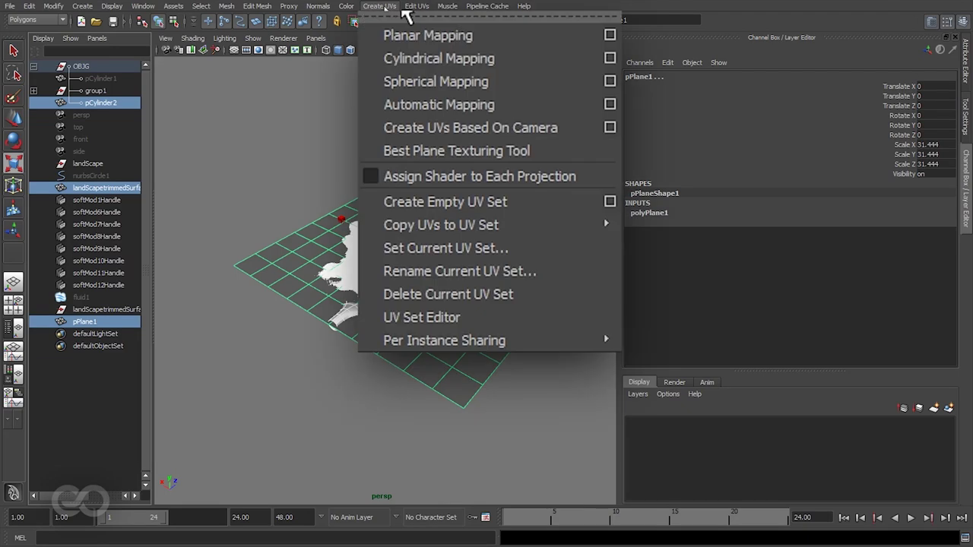
pyautogui.click(610, 33)
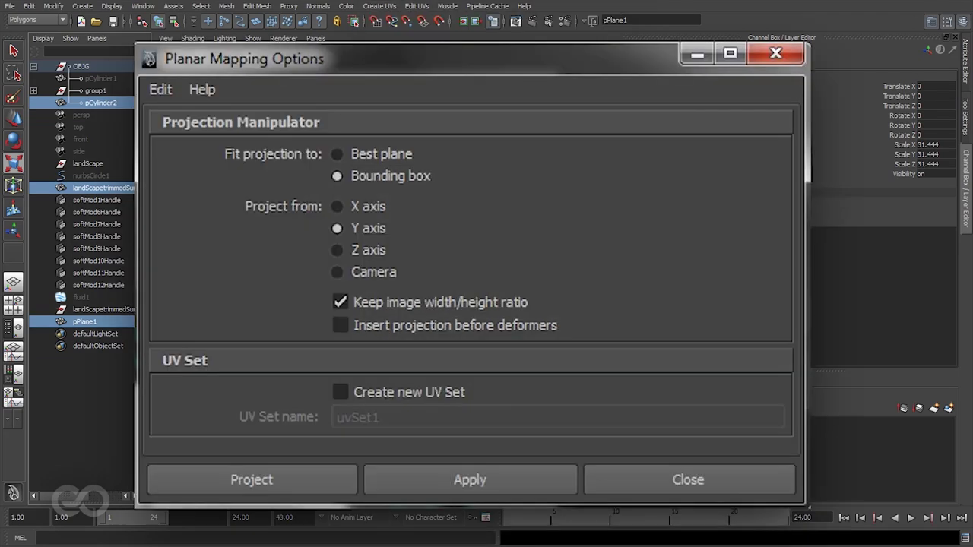
pyautogui.moveTo(293, 68); pyautogui.dragTo(301, 58)
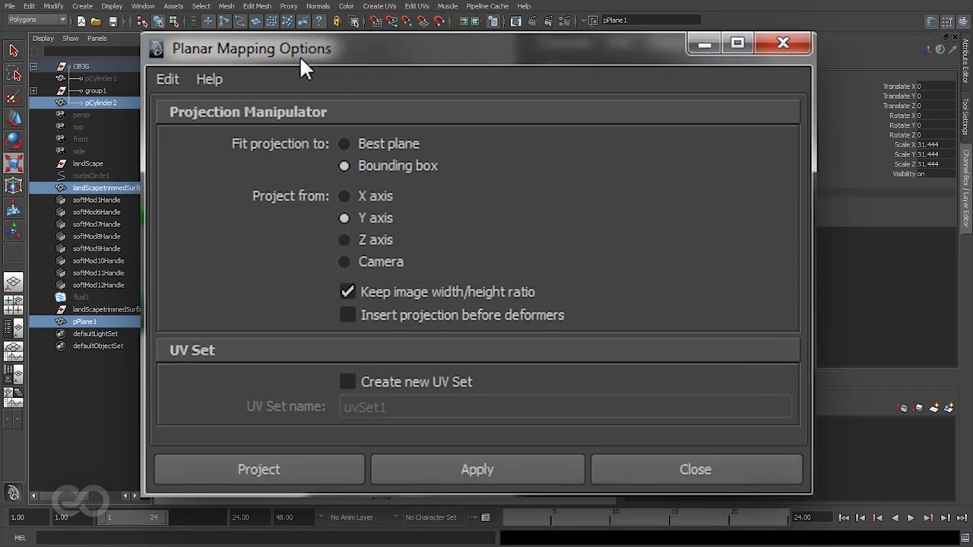
pyautogui.click(168, 79)
pyautogui.click(189, 124)
pyautogui.click(379, 220)
pyautogui.click(395, 292)
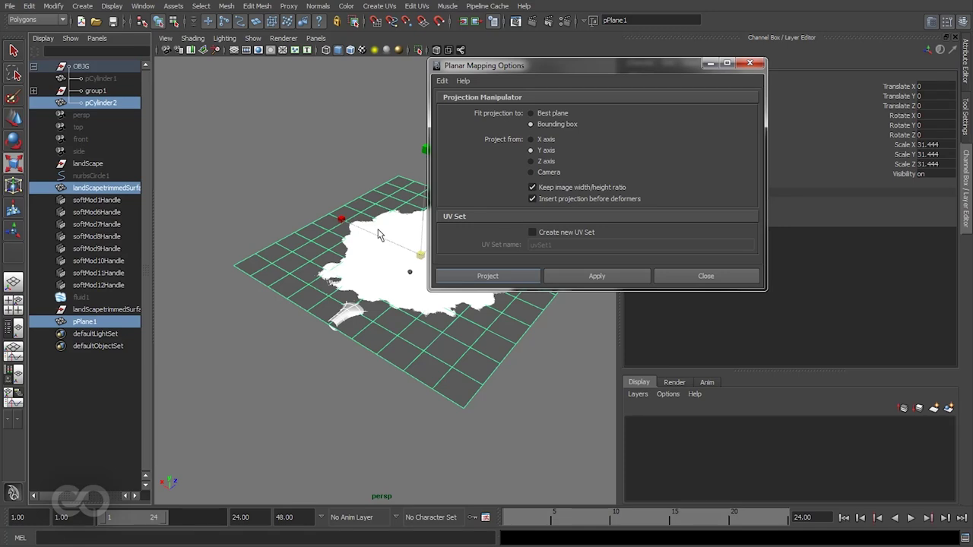
pyautogui.press('Return')
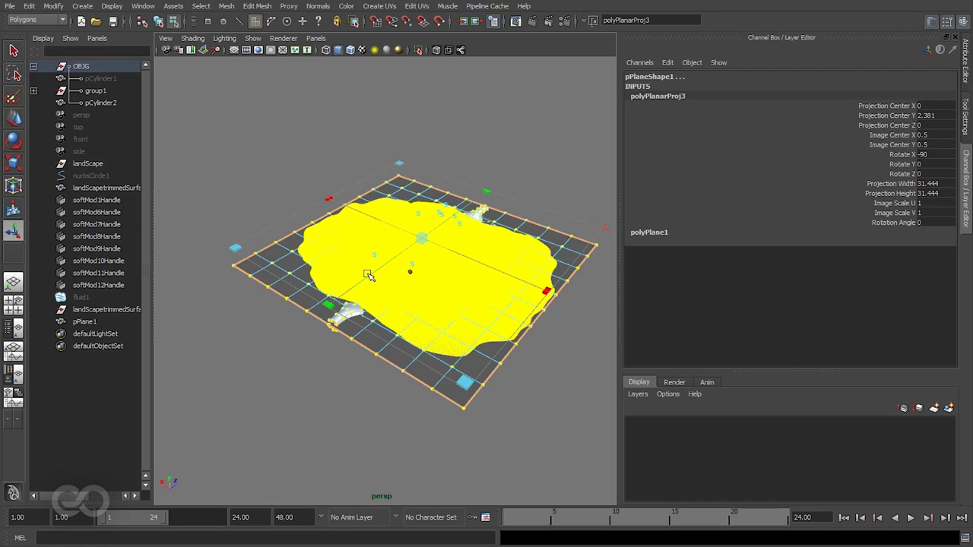
# - Check the projected UVs of all three meshes in the UV Texture Editor, and hide the plane
pyautogui.keyDown('alt'); pyautogui.moveTo(364, 346); pyautogui.dragTo(323, 335); pyautogui.keyUp('alt')
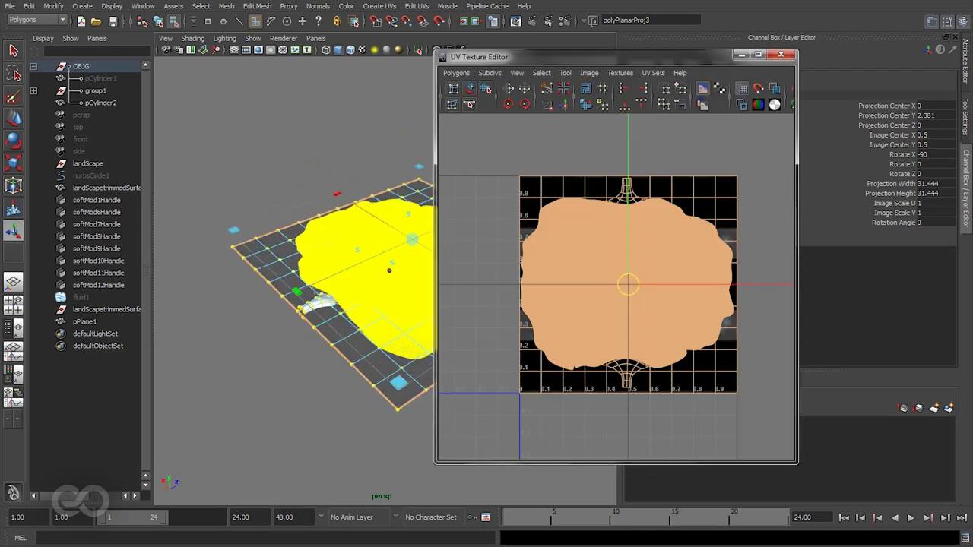
pyautogui.click(488, 241)
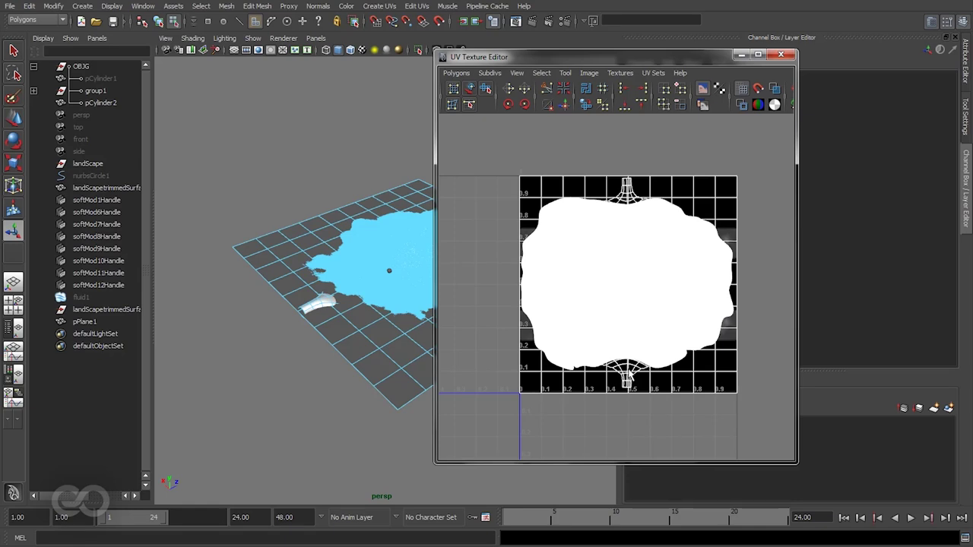
pyautogui.click(280, 358)
pyautogui.click(390, 387)
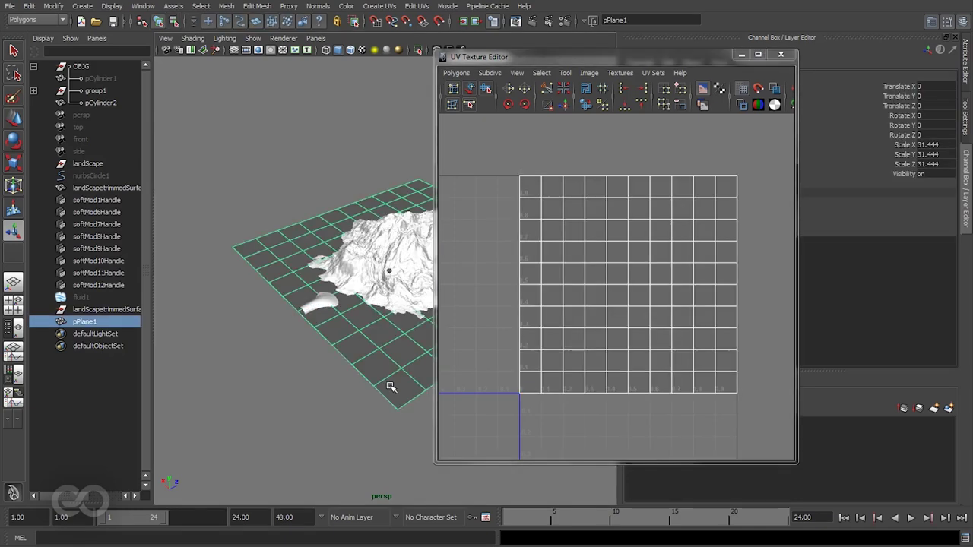
pyautogui.hotkey('ctrl', 'h')
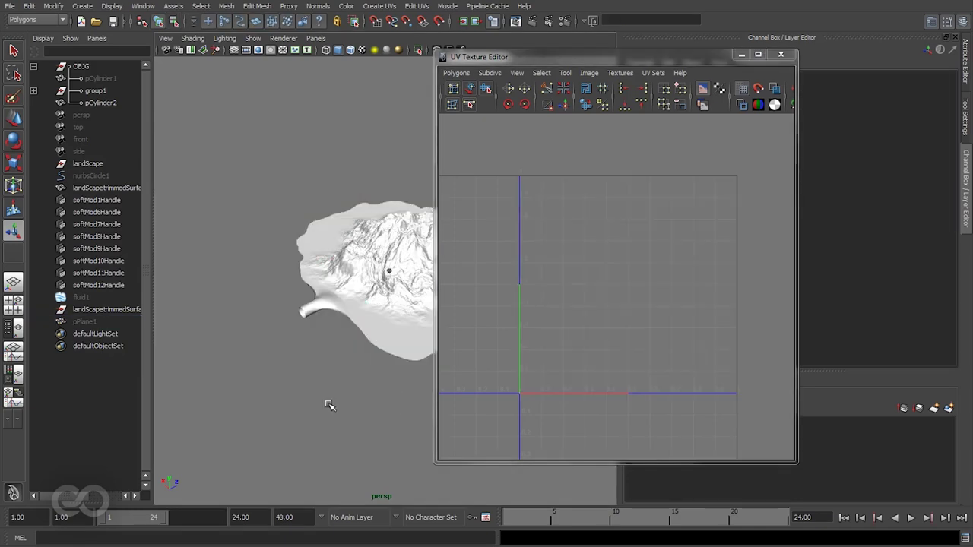
# - Put the UV Texture Editor away, show textures in the viewport, and render a close view of the handle's junction with the island
pyautogui.click(362, 53)
pyautogui.click(743, 58)
pyautogui.keyDown('alt'); pyautogui.moveTo(363, 232); pyautogui.dragTo(494, 232, button='right'); pyautogui.keyUp('alt')
pyautogui.keyDown('alt'); pyautogui.moveTo(494, 232); pyautogui.dragTo(350, 310, button='middle'); pyautogui.keyUp('alt')
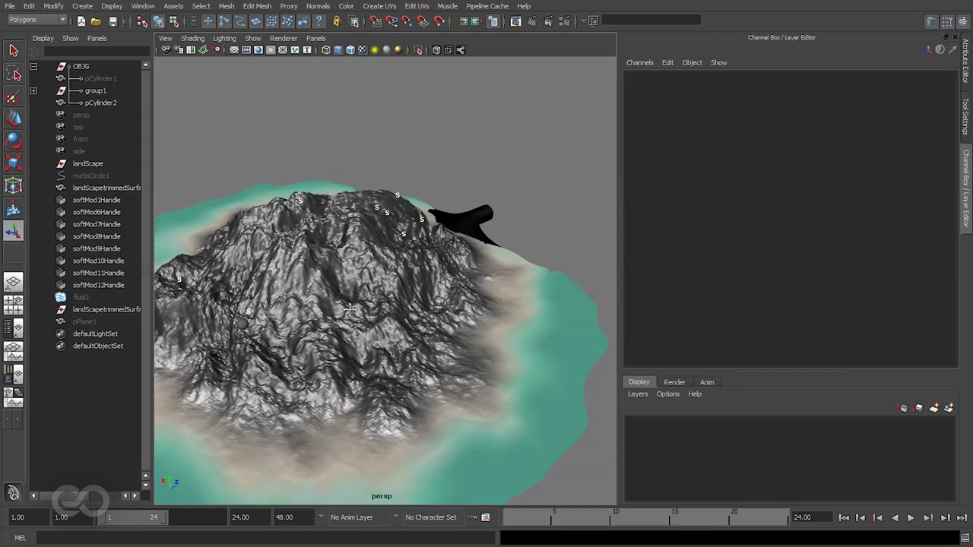
pyautogui.keyDown('alt'); pyautogui.moveTo(350, 310); pyautogui.dragTo(251, 353); pyautogui.keyUp('alt')
pyautogui.keyDown('alt'); pyautogui.moveTo(342, 334); pyautogui.dragTo(494, 335, button='right'); pyautogui.keyUp('alt')
pyautogui.keyDown('alt'); pyautogui.moveTo(335, 297); pyautogui.dragTo(494, 314, button='middle'); pyautogui.keyUp('alt')
pyautogui.keyDown('alt'); pyautogui.moveTo(494, 314); pyautogui.dragTo(389, 310, button='right'); pyautogui.keyUp('alt')
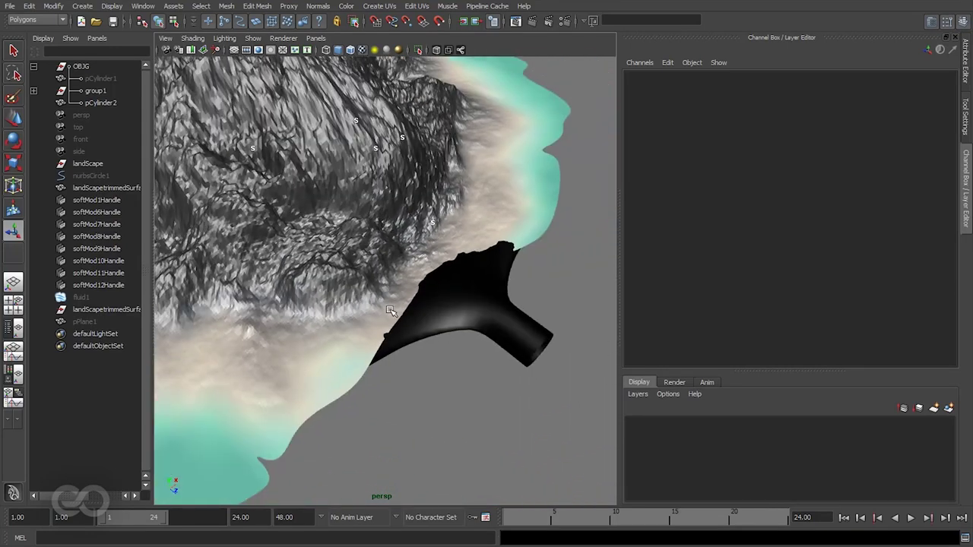
pyautogui.keyDown('alt'); pyautogui.moveTo(389, 311); pyautogui.dragTo(373, 313); pyautogui.keyUp('alt')
pyautogui.click(530, 20)
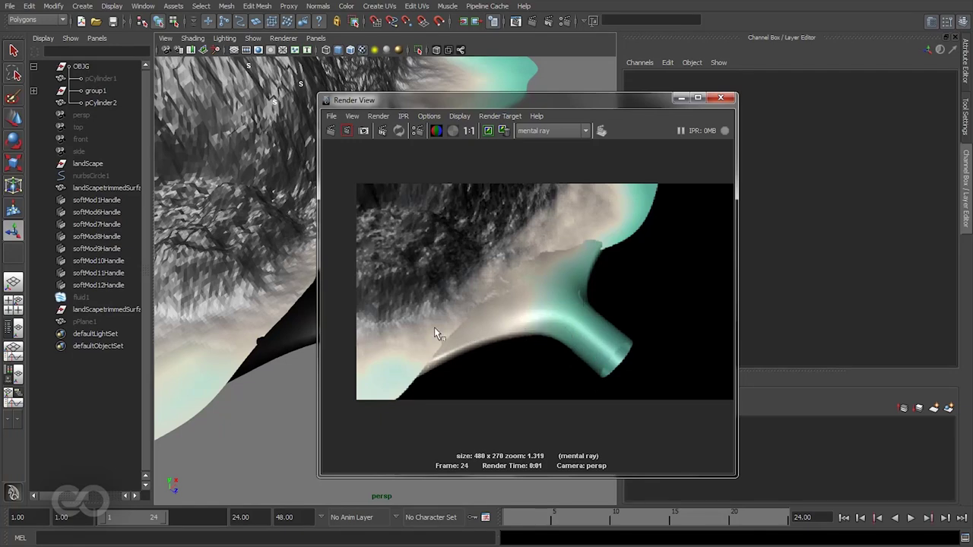
# - In landScapeMAT, set Reflectivity and Diffuse to 0, Specular Color to black and Ambient Color to white, and render again
pyautogui.click(205, 329)
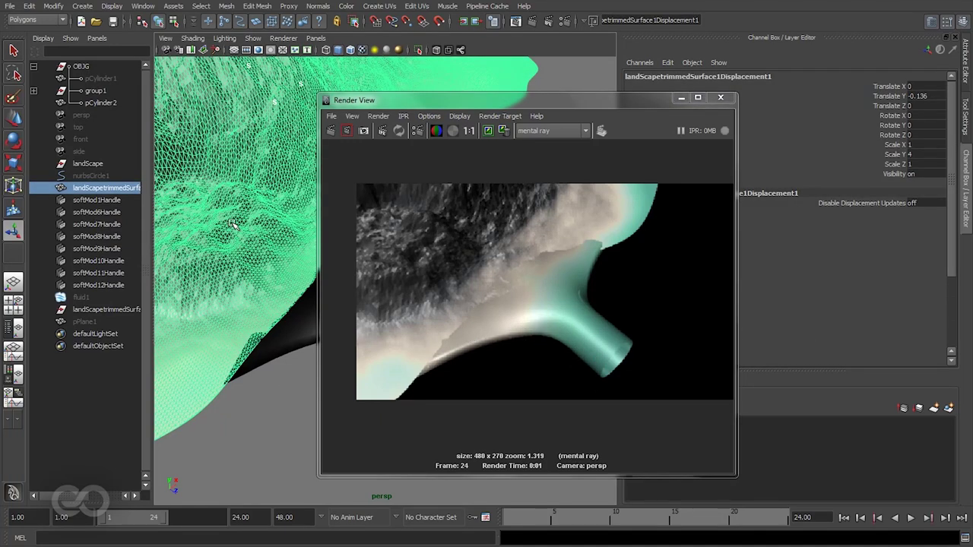
pyautogui.moveTo(231, 222); pyautogui.dragTo(226, 382, button='right')
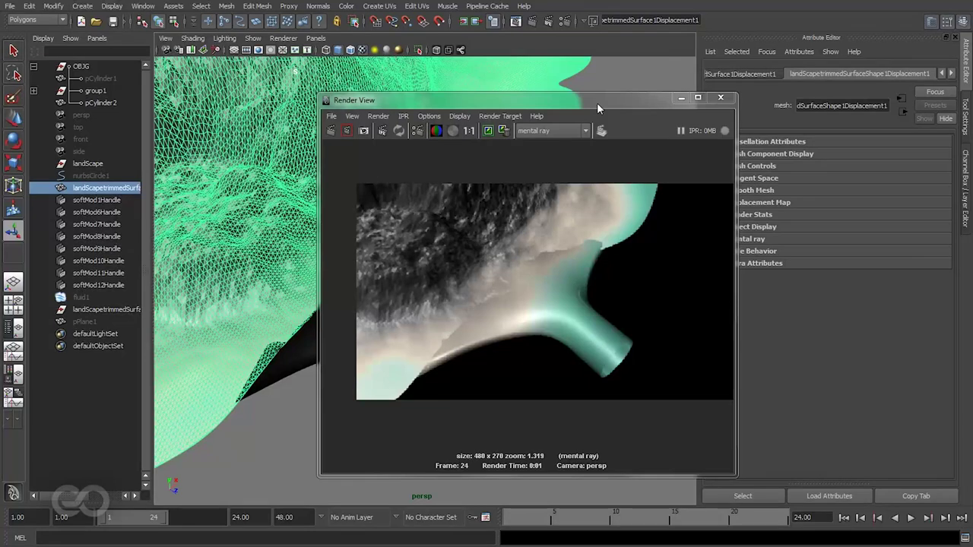
pyautogui.moveTo(596, 100); pyautogui.dragTo(418, 100)
pyautogui.moveTo(483, 69); pyautogui.dragTo(449, 226, button='right')
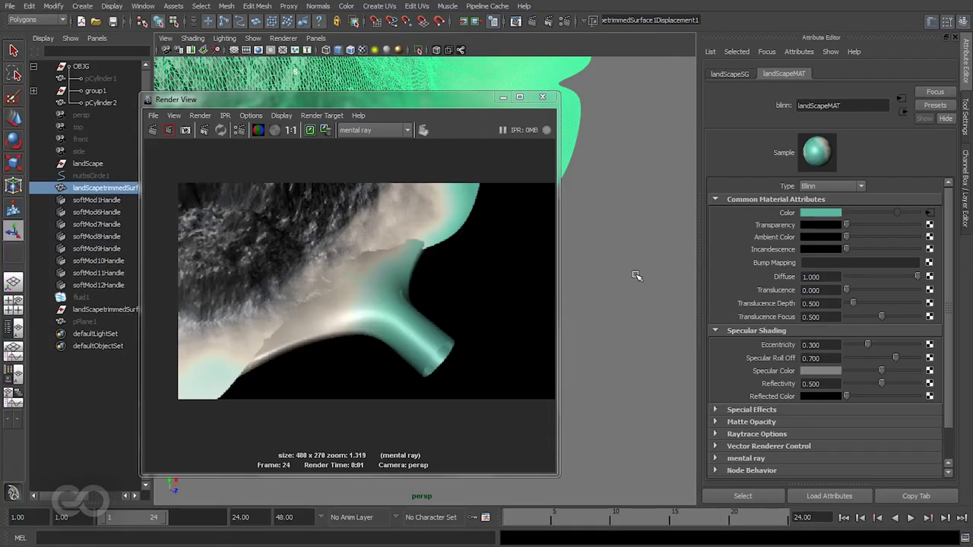
pyautogui.moveTo(814, 482); pyautogui.dragTo(666, 502)
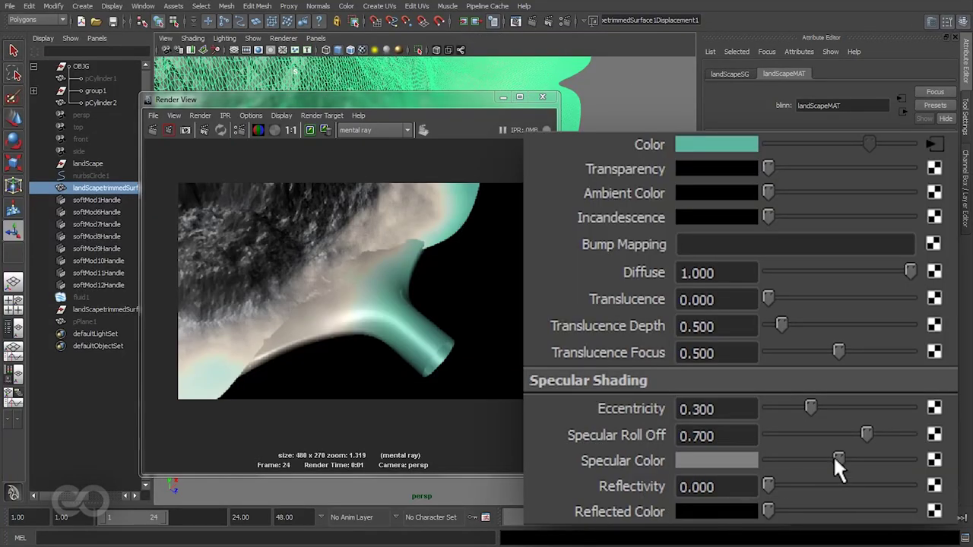
pyautogui.moveTo(834, 459); pyautogui.dragTo(697, 458)
pyautogui.moveTo(916, 272); pyautogui.dragTo(627, 282)
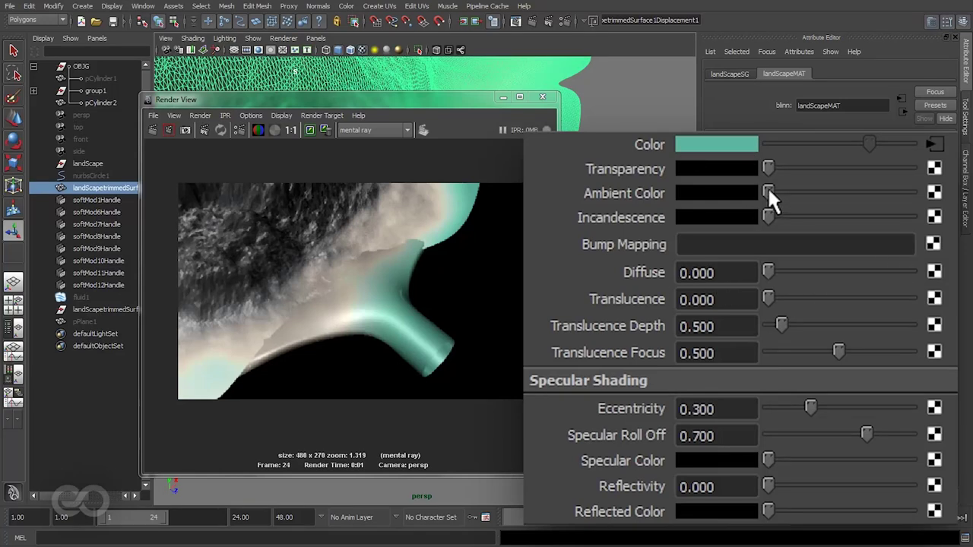
pyautogui.moveTo(769, 192); pyautogui.dragTo(946, 198)
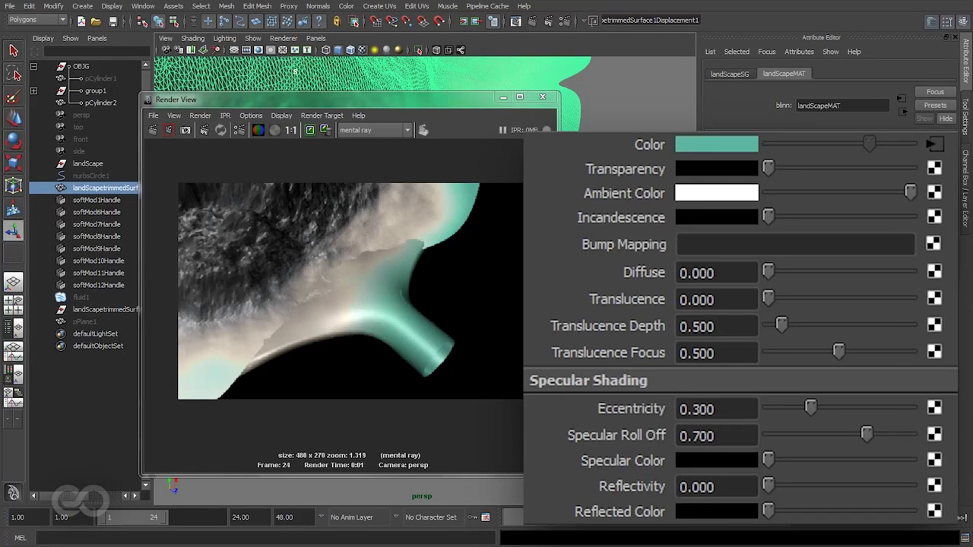
pyautogui.click(154, 129)
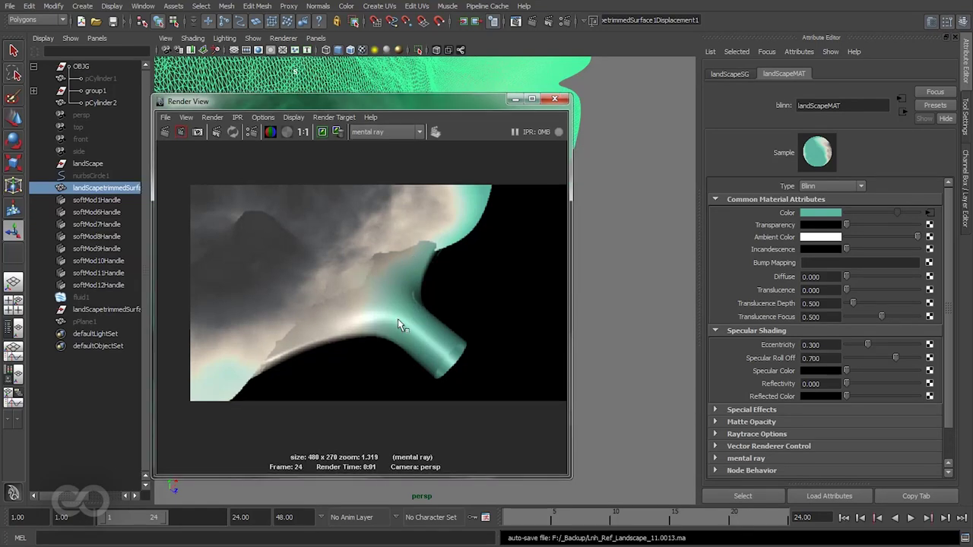
# - Select the handle cylinder and delete its construction history
pyautogui.moveTo(453, 104); pyautogui.dragTo(339, 94)
pyautogui.click(499, 330)
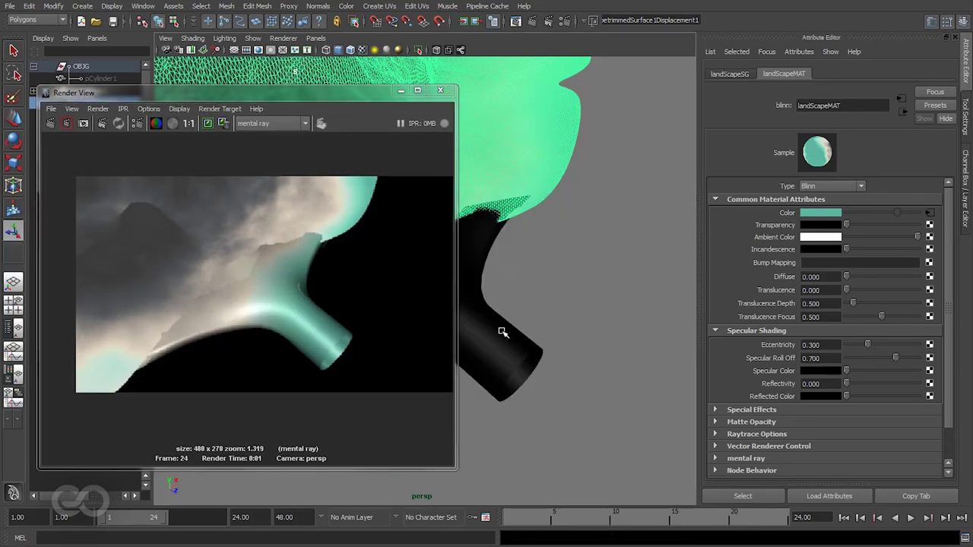
pyautogui.moveTo(512, 329); pyautogui.dragTo(554, 331, button='right')
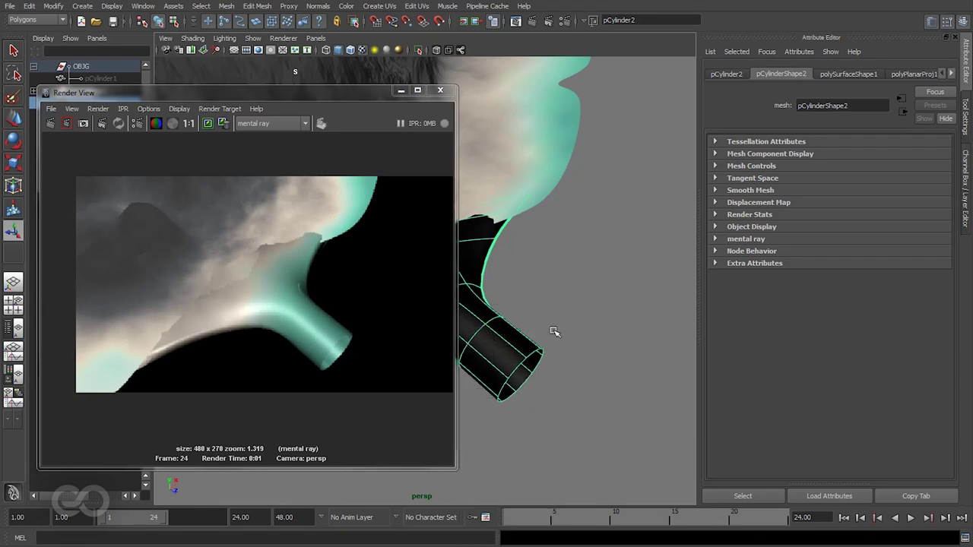
pyautogui.click(951, 74)
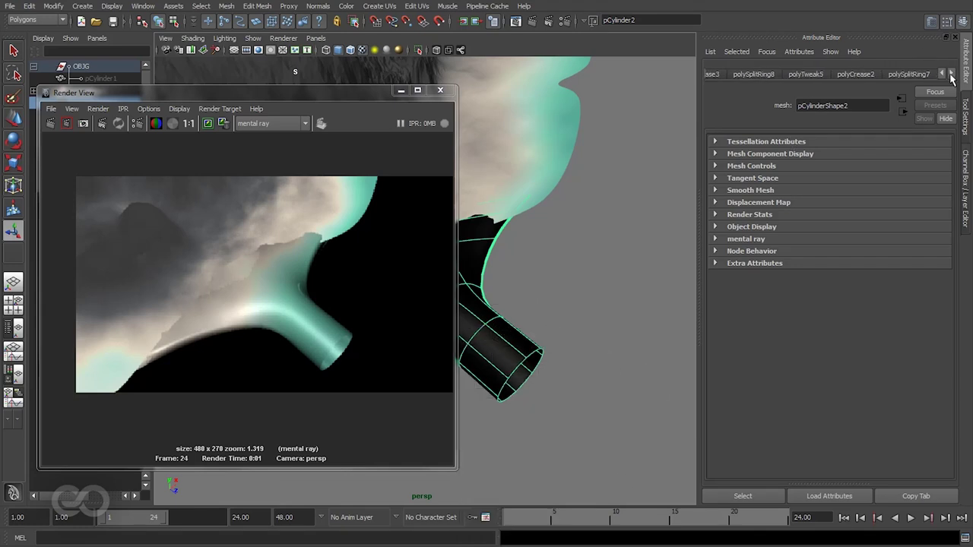
pyautogui.click(951, 74)
pyautogui.click(951, 74)
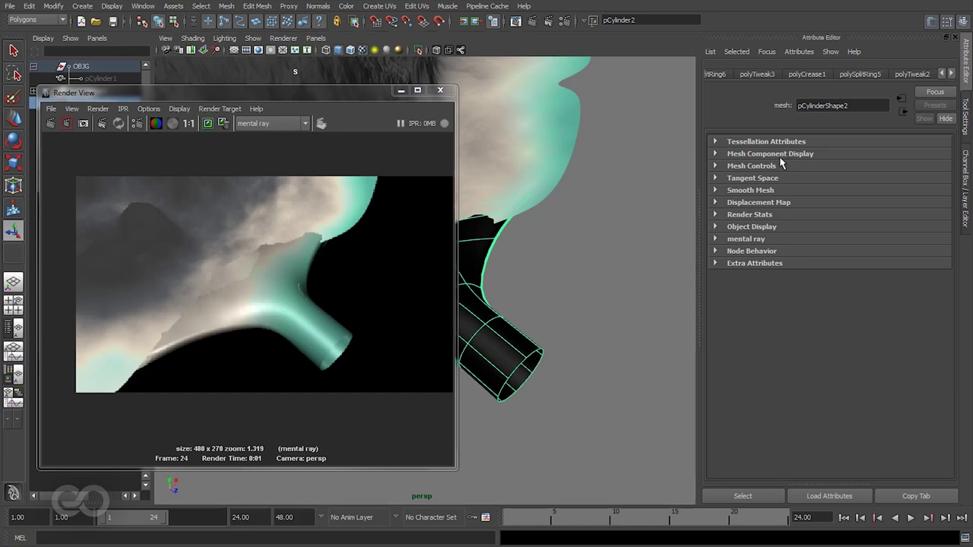
pyautogui.hotkey('alt', 'shift', 'd')
# - In handleMAT, set Reflectivity and Diffuse to 0, Specular Color to black and Ambient Color to white, and render again
pyautogui.click(839, 74)
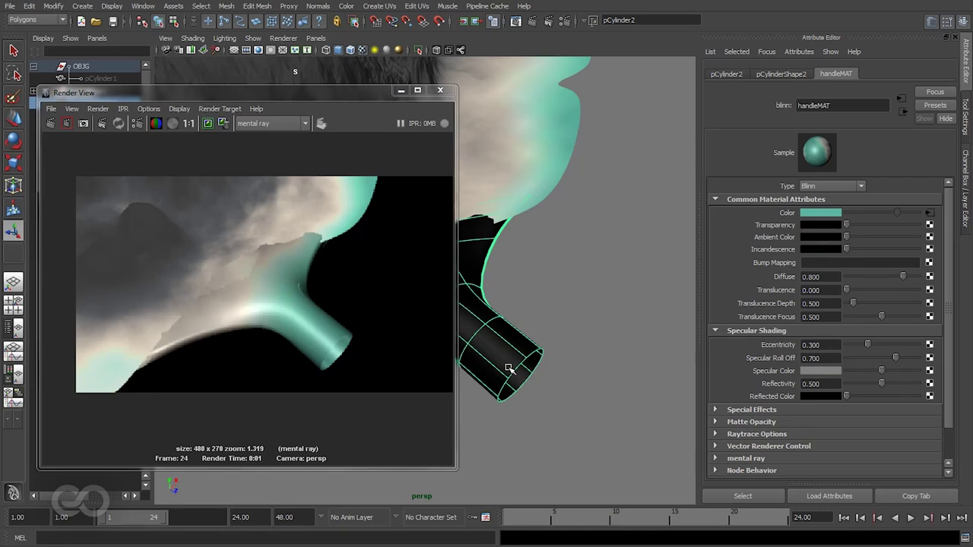
pyautogui.moveTo(881, 383); pyautogui.dragTo(752, 388)
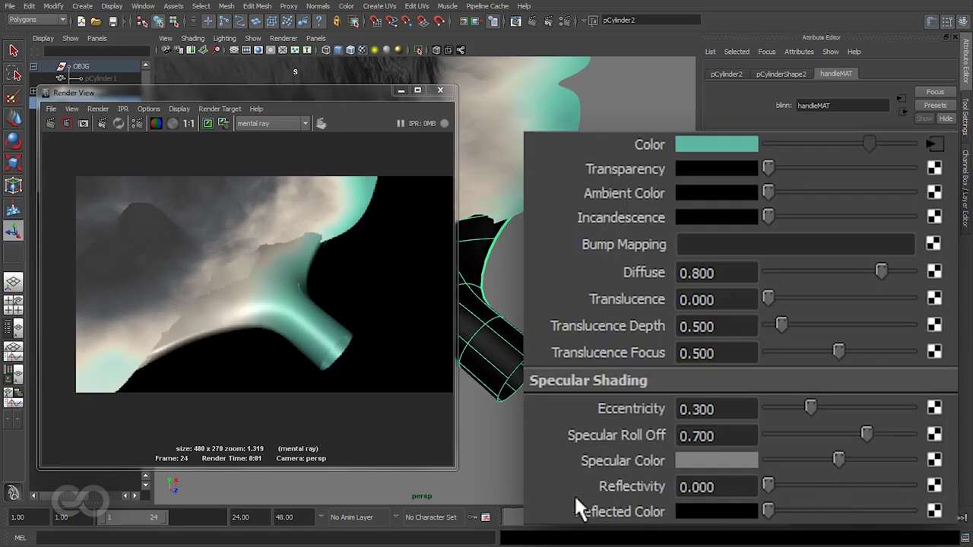
pyautogui.moveTo(839, 460); pyautogui.dragTo(768, 460)
pyautogui.moveTo(881, 272); pyautogui.dragTo(768, 272)
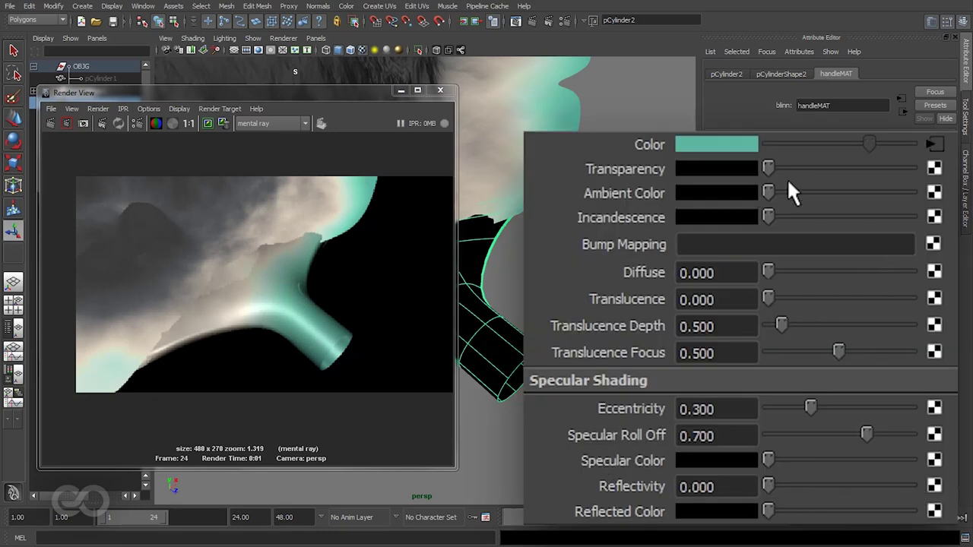
pyautogui.moveTo(770, 192); pyautogui.dragTo(916, 192)
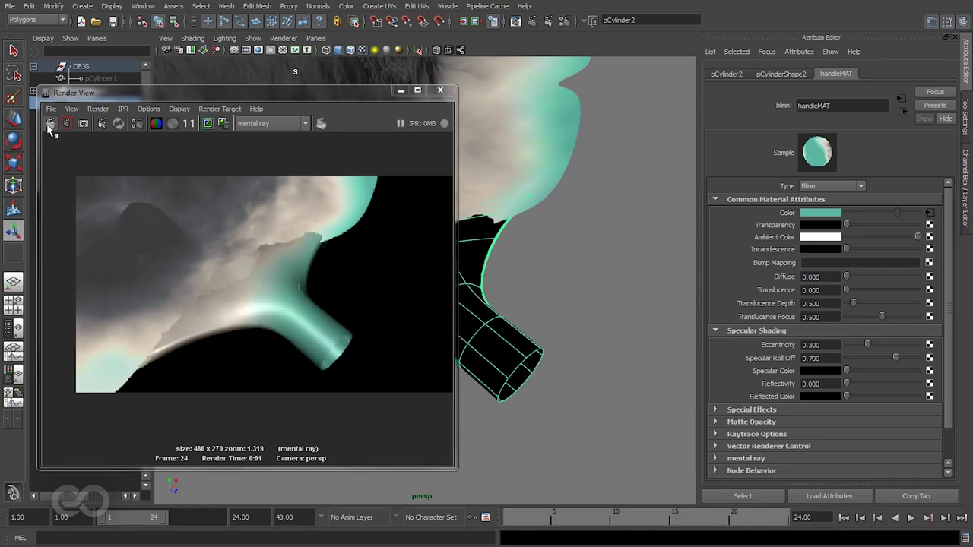
pyautogui.click(50, 123)
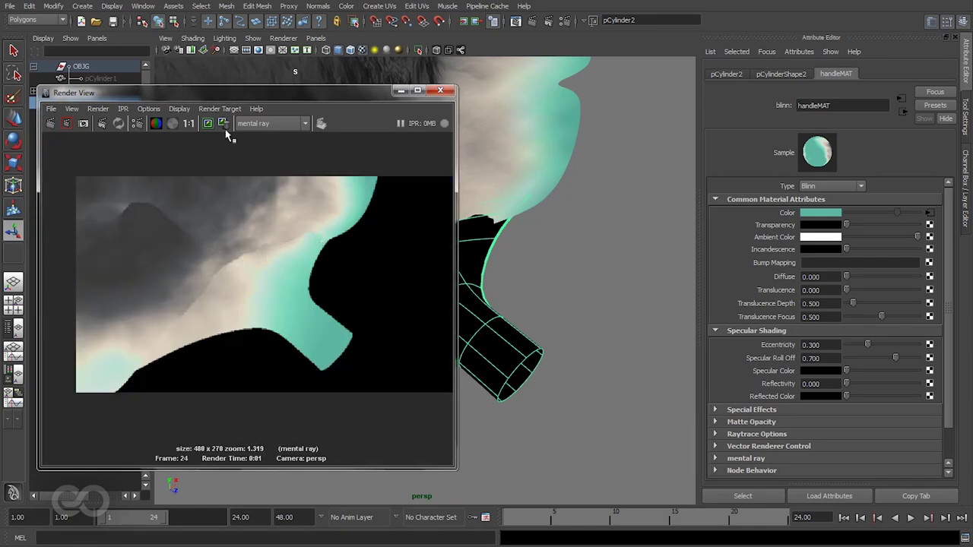
# - Move the render window aside and select the soft modification handle nearest the handle's junction to examine its falloff on the landscape
pyautogui.moveTo(199, 95); pyautogui.dragTo(712, 153)
pyautogui.keyDown('alt'); pyautogui.moveTo(296, 249); pyautogui.dragTo(315, 265); pyautogui.keyUp('alt')
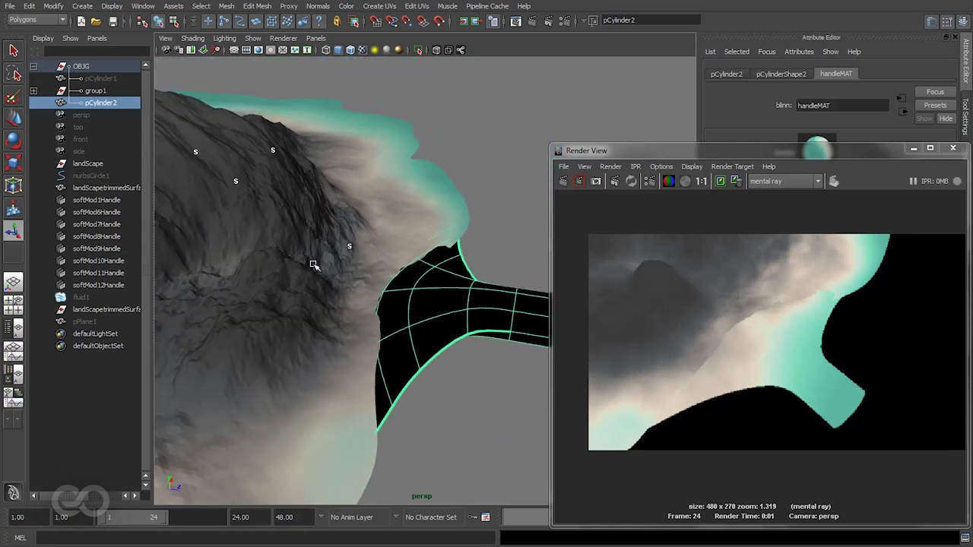
pyautogui.click(350, 248)
pyautogui.keyDown('alt'); pyautogui.moveTo(391, 300); pyautogui.dragTo(397, 274); pyautogui.keyUp('alt')
pyautogui.click(375, 158)
pyautogui.click(367, 160)
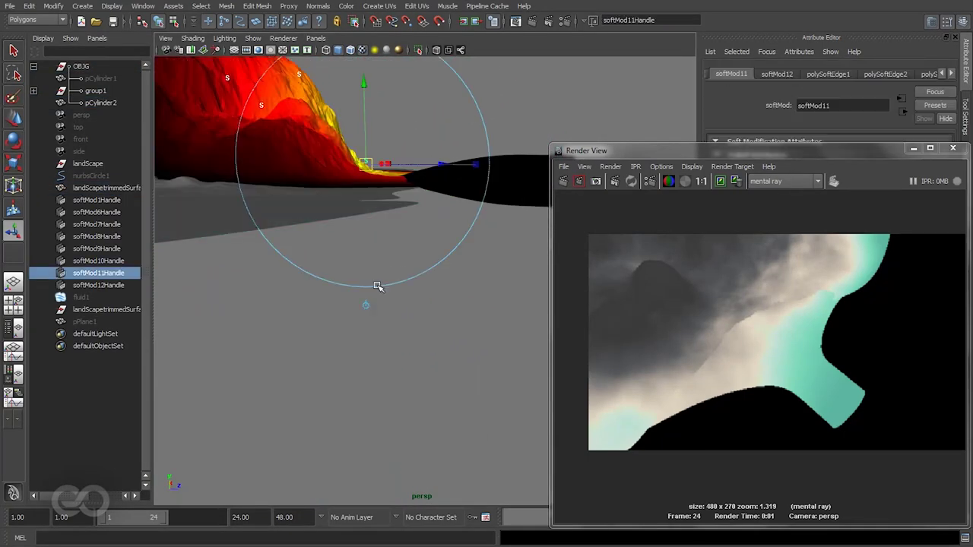
pyautogui.press('f')
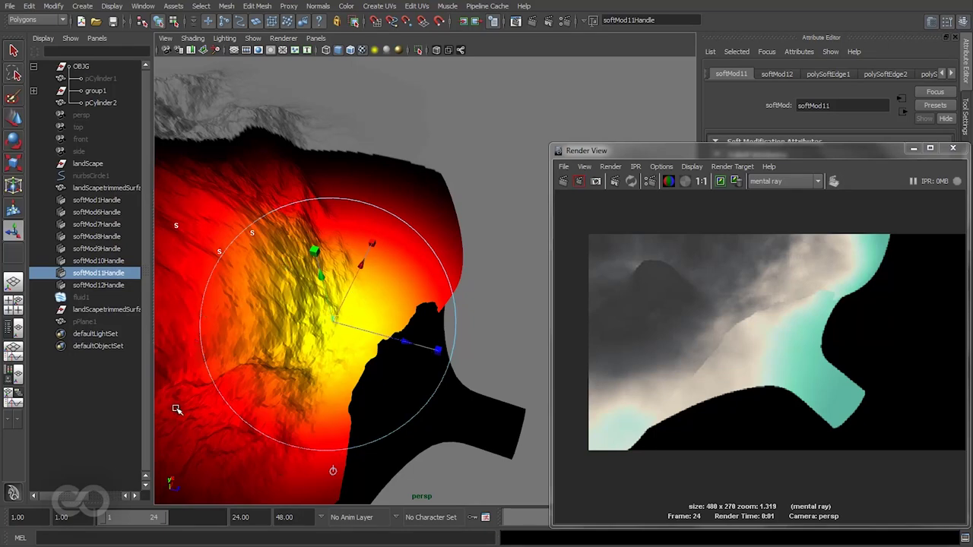
# - Open the Planar Mapping options, unhide pPlane1 and turn off texture display in the viewport
pyautogui.click(380, 6)
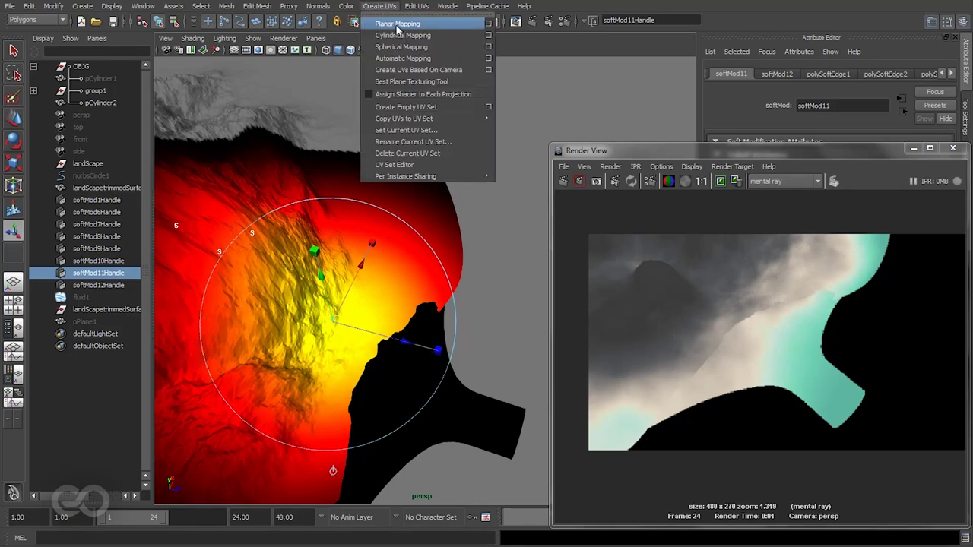
pyautogui.click(489, 25)
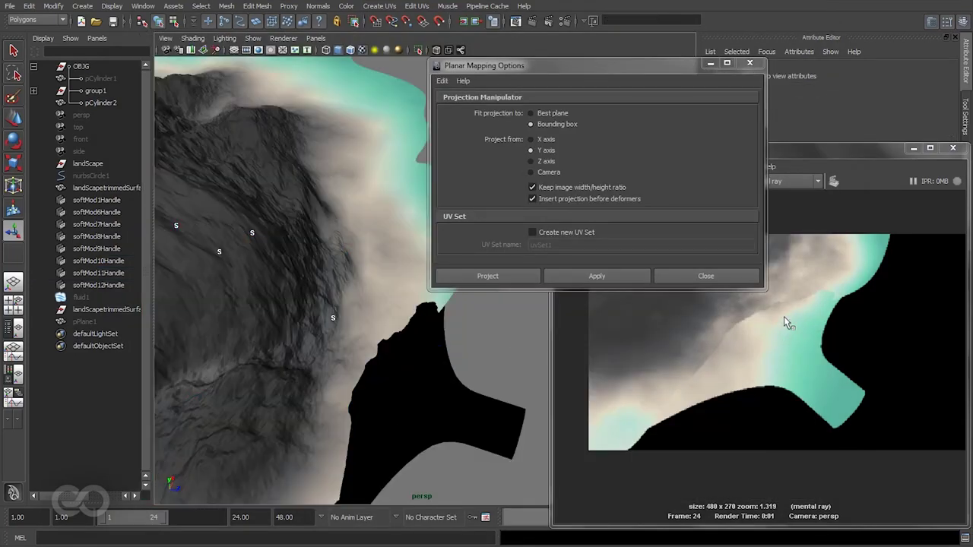
pyautogui.keyDown('alt'); pyautogui.moveTo(443, 368); pyautogui.dragTo(182, 349, button='right'); pyautogui.keyUp('alt')
pyautogui.keyDown('alt'); pyautogui.moveTo(258, 347); pyautogui.dragTo(324, 342, button='middle'); pyautogui.keyUp('alt')
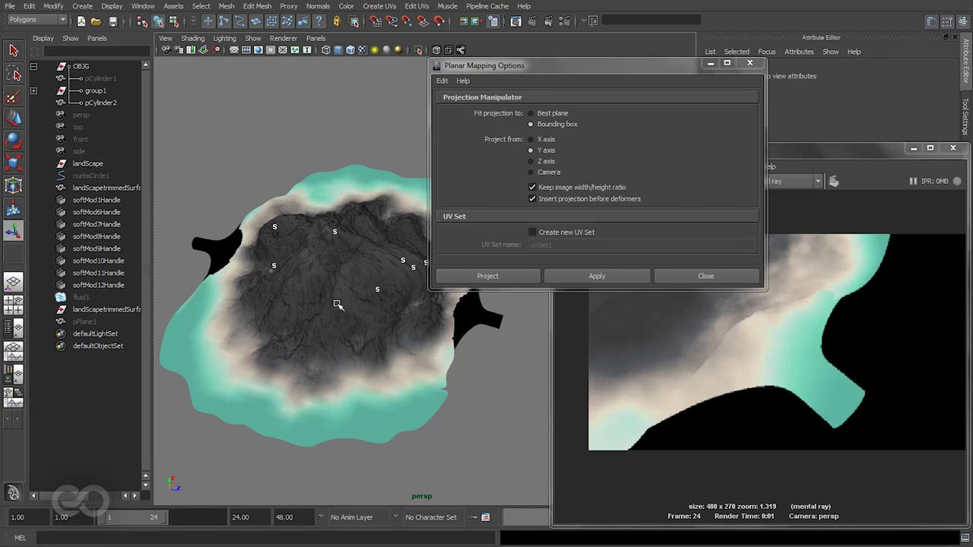
pyautogui.keyDown('alt'); pyautogui.moveTo(312, 344); pyautogui.dragTo(395, 388); pyautogui.keyUp('alt')
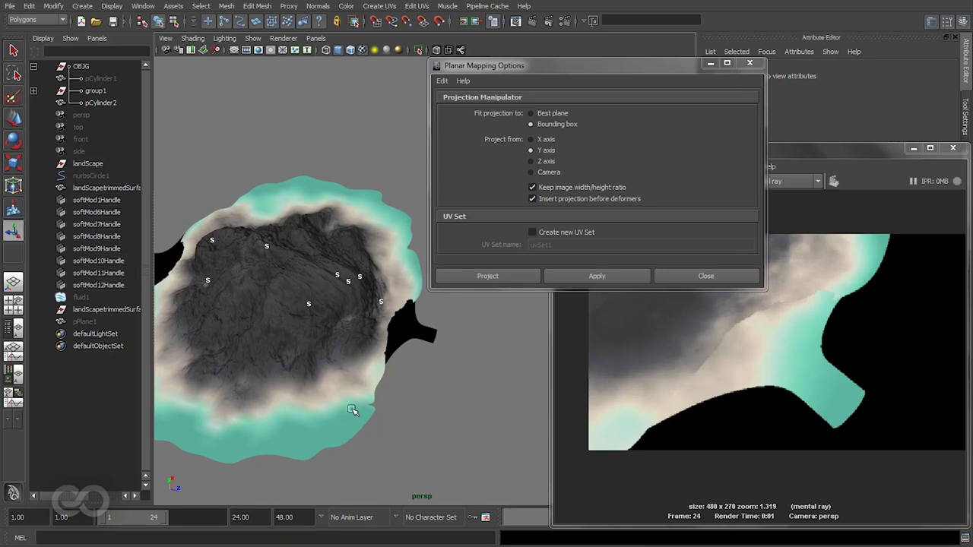
pyautogui.click(94, 323)
pyautogui.hotkey('shift', 'h')
pyautogui.click(476, 414)
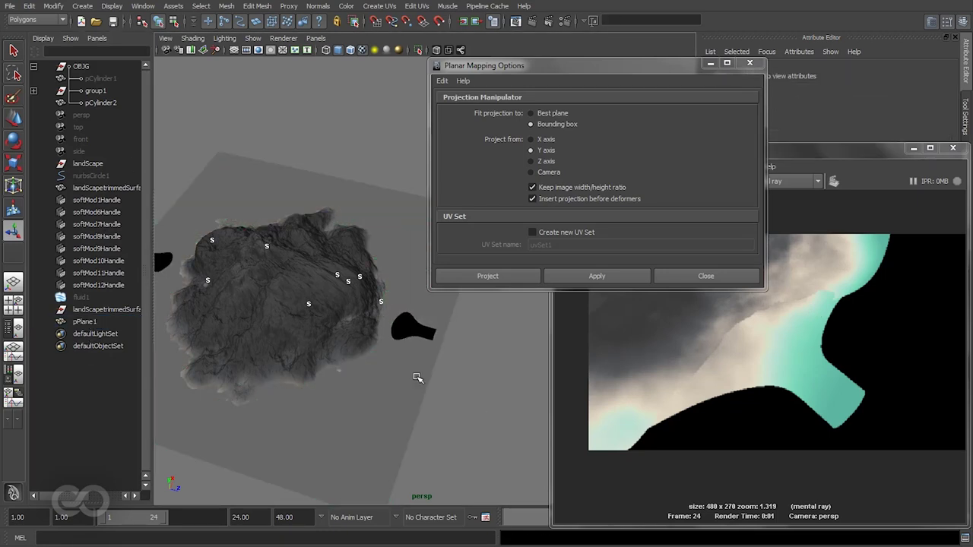
pyautogui.click(362, 51)
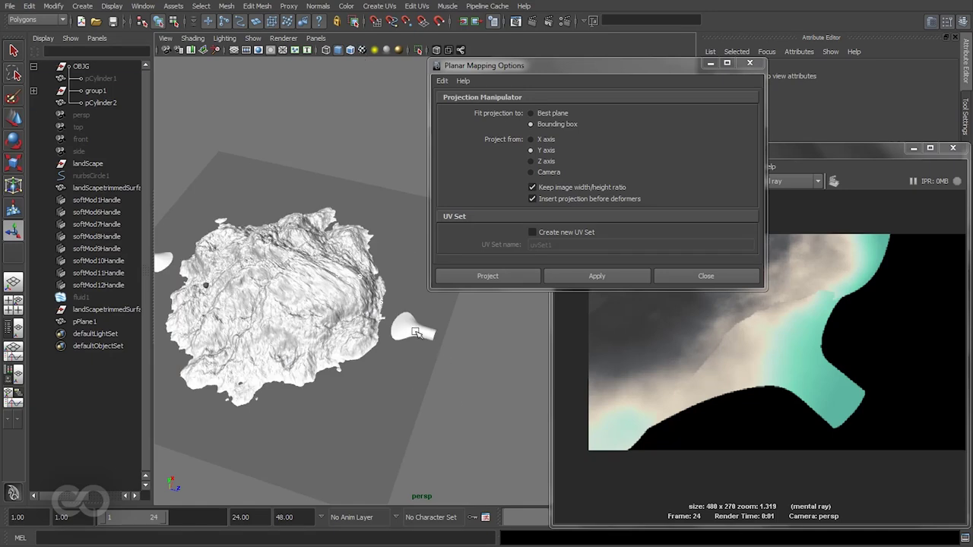
# - Project planar UVs from the Y axis onto the handle, pPlane1 and landscape mesh together, with Insert projection before deformers disabled
pyautogui.click(412, 330)
pyautogui.keyDown('shift'); pyautogui.click(380, 424); pyautogui.keyUp('shift')
pyautogui.keyDown('shift'); pyautogui.click(282, 308); pyautogui.keyUp('shift')
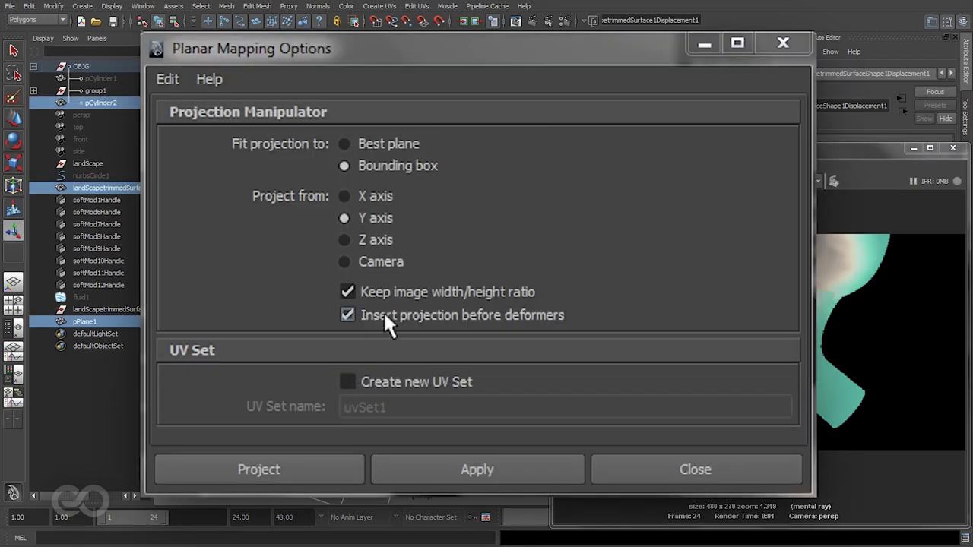
pyautogui.click(385, 316)
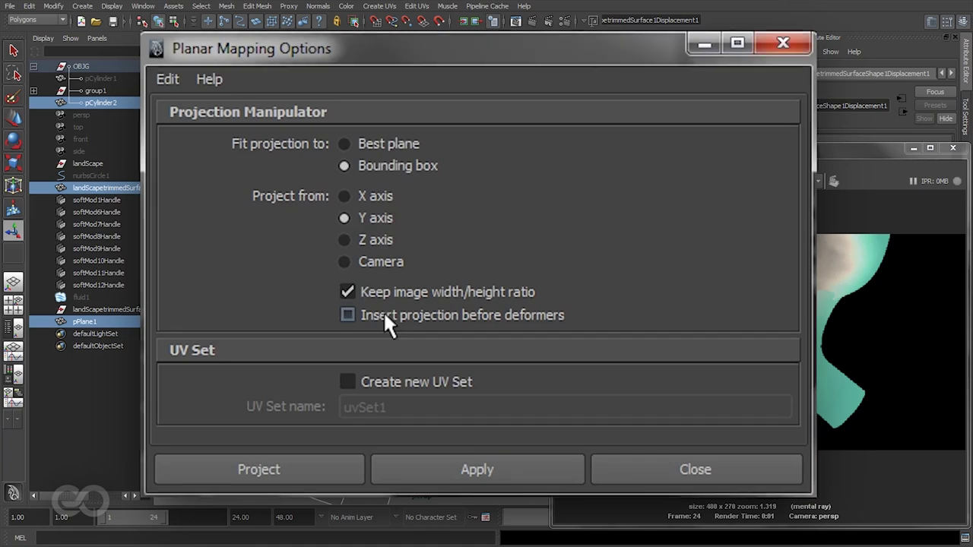
pyautogui.click(349, 465)
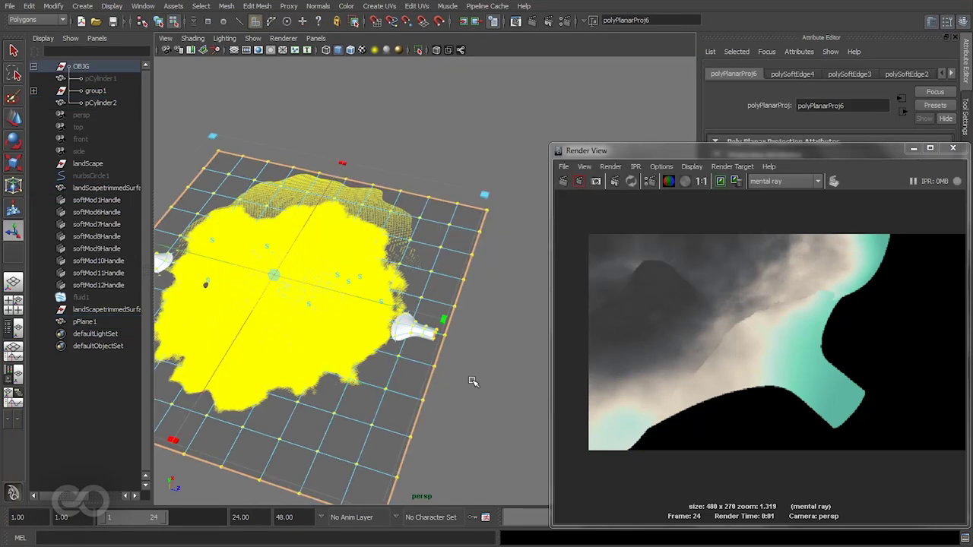
# - Hide pPlane1, render the handle's junction again and compare the result with the stored renders
pyautogui.keyDown('alt'); pyautogui.moveTo(472, 382); pyautogui.dragTo(471, 380); pyautogui.keyUp('alt')
pyautogui.scroll(6, 472, 382)
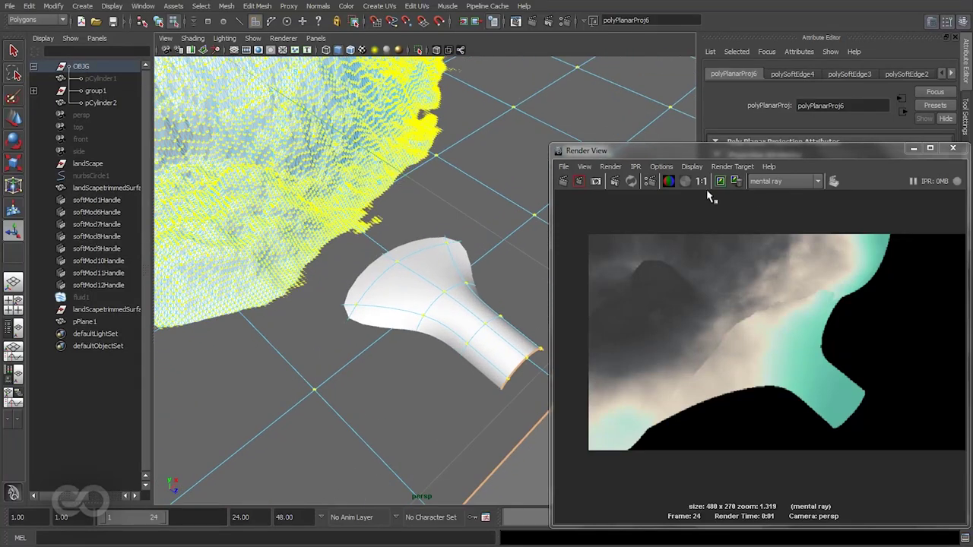
pyautogui.click(594, 183)
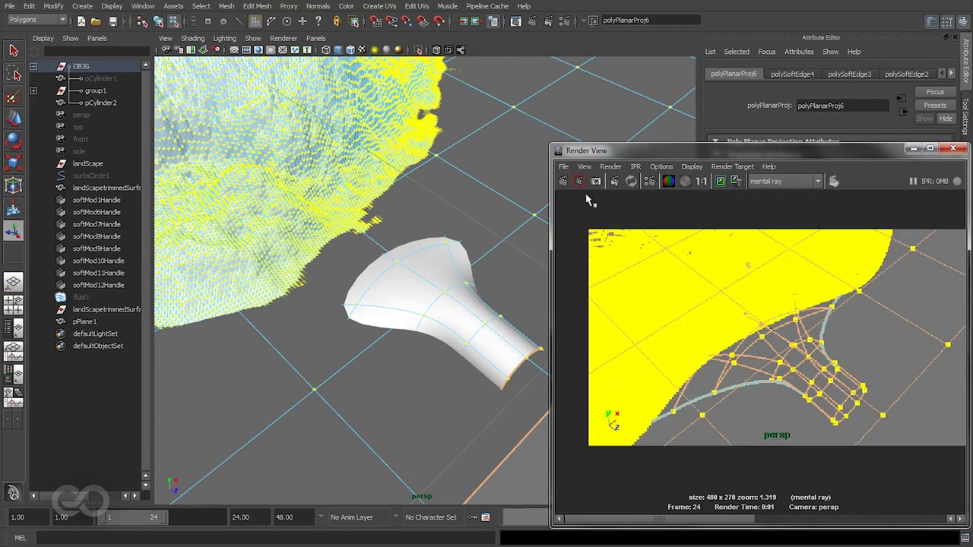
pyautogui.click(280, 474)
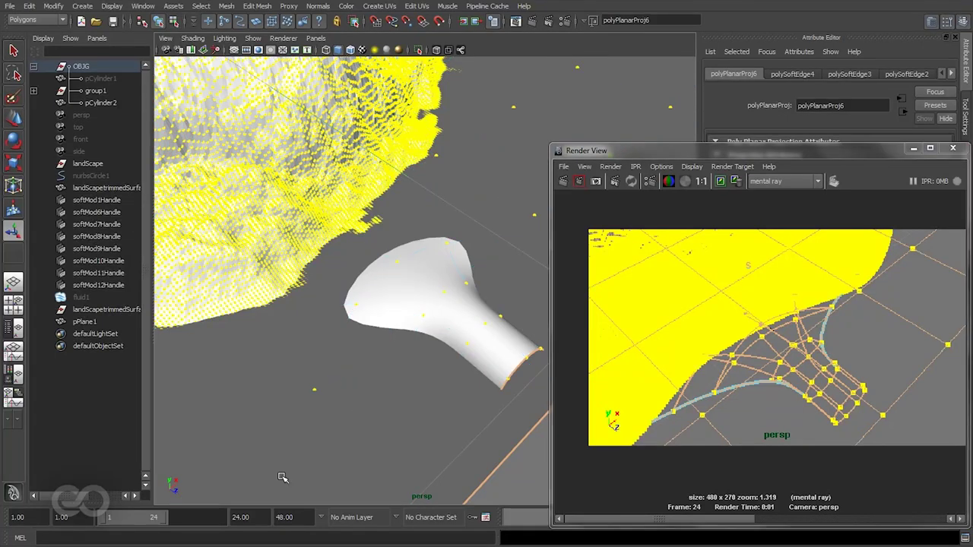
pyautogui.hotkey('ctrl', 'h')
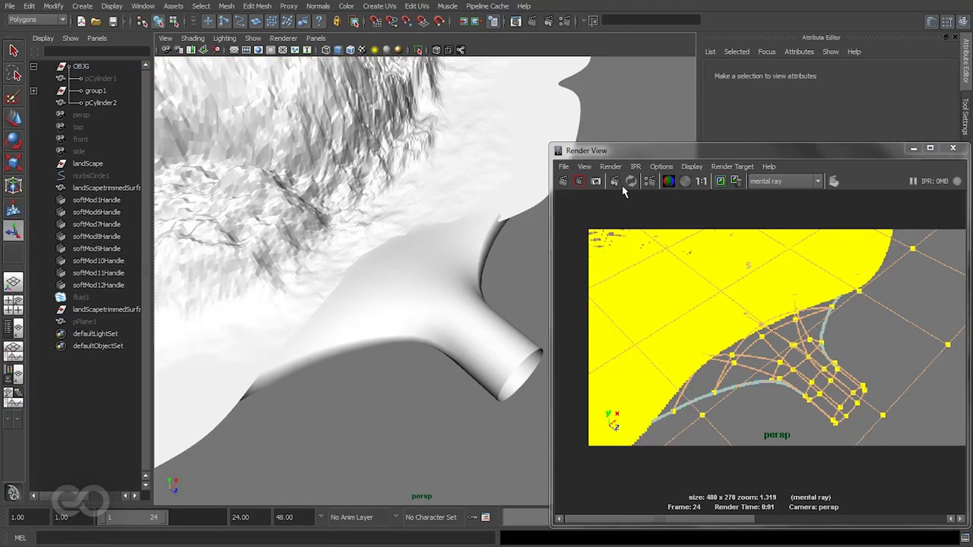
pyautogui.click(563, 181)
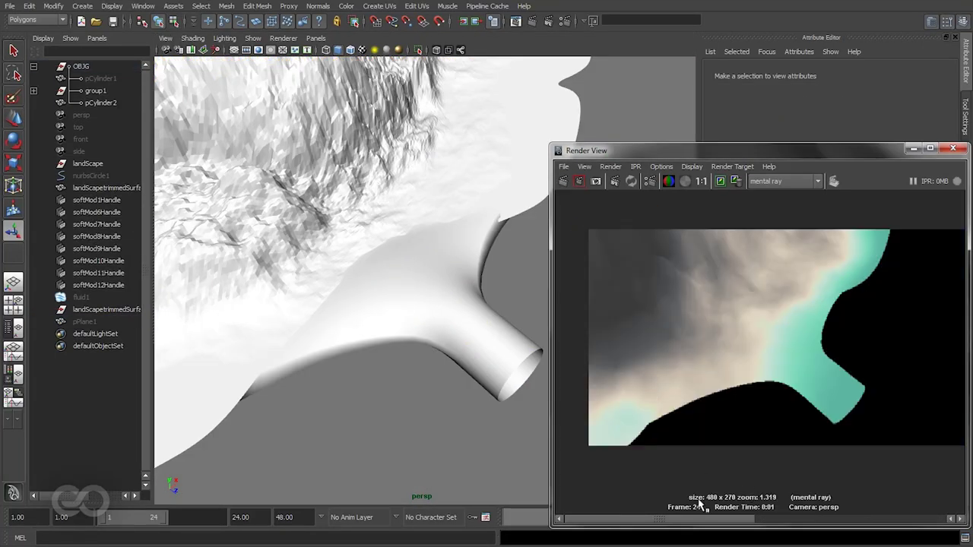
pyautogui.moveTo(649, 518); pyautogui.dragTo(963, 521)
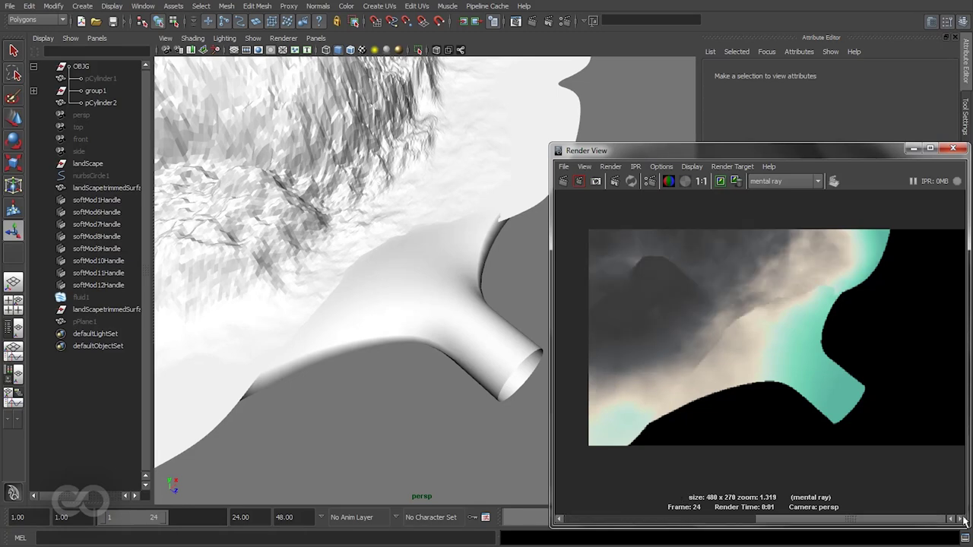
pyautogui.moveTo(860, 516); pyautogui.dragTo(541, 423)
# - Examine the whole island from several sides and the handle's junction with the landscape up close
pyautogui.keyDown('alt'); pyautogui.moveTo(466, 314); pyautogui.dragTo(272, 265, button='right'); pyautogui.keyUp('alt')
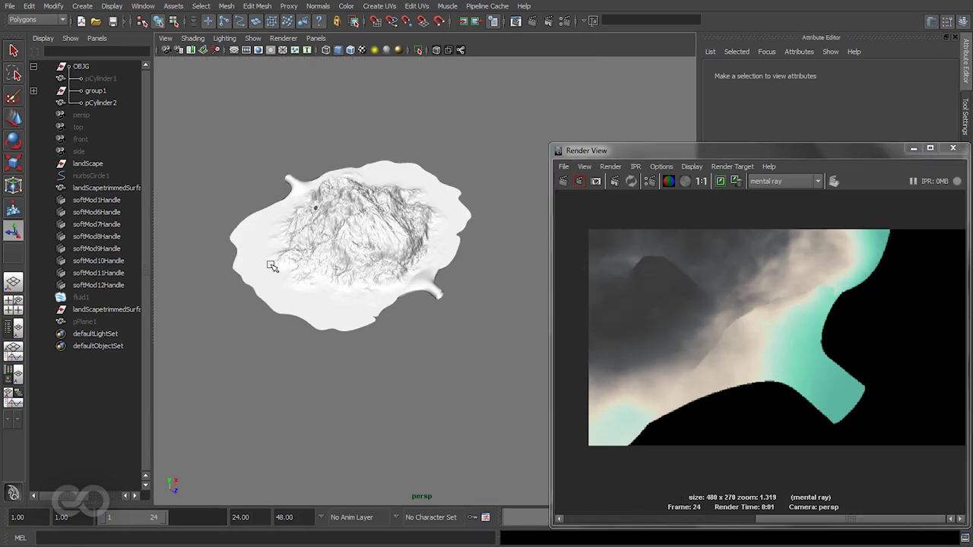
pyautogui.keyDown('alt'); pyautogui.moveTo(271, 266); pyautogui.dragTo(341, 283); pyautogui.keyUp('alt')
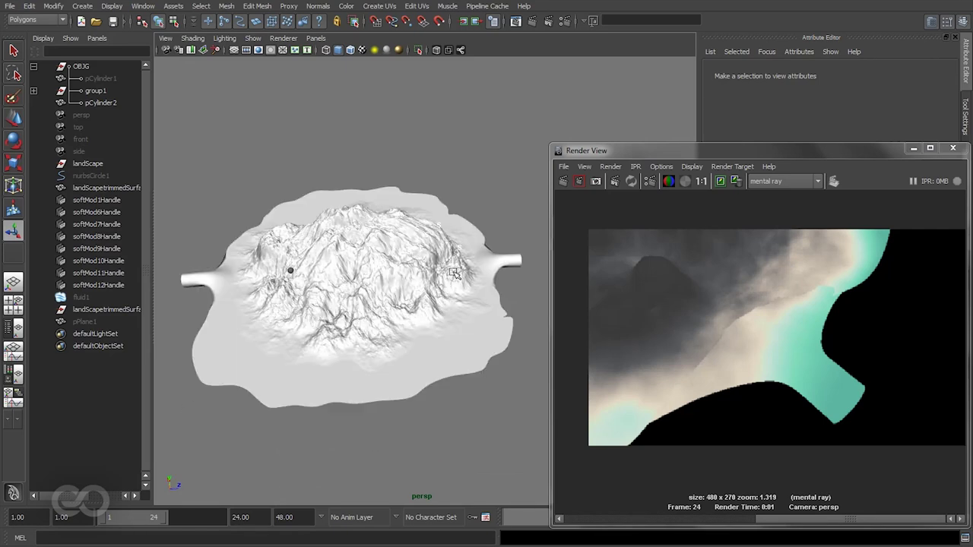
pyautogui.keyDown('alt'); pyautogui.moveTo(519, 285); pyautogui.dragTo(410, 297); pyautogui.keyUp('alt')
pyautogui.keyDown('alt'); pyautogui.moveTo(410, 296); pyautogui.dragTo(508, 315, button='right'); pyautogui.keyUp('alt')
pyautogui.keyDown('alt'); pyautogui.moveTo(508, 314); pyautogui.dragTo(414, 336, button='middle'); pyautogui.keyUp('alt')
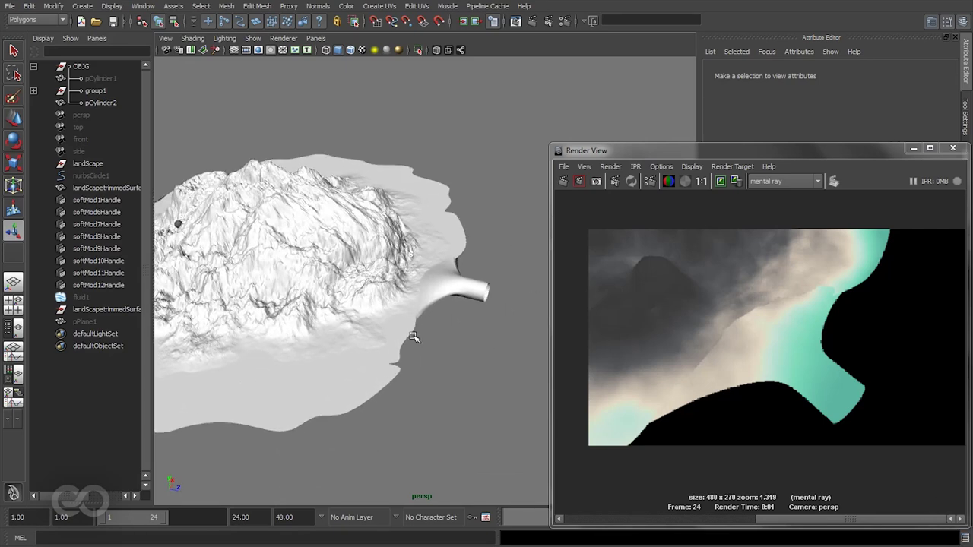
pyautogui.keyDown('alt'); pyautogui.moveTo(425, 355); pyautogui.dragTo(226, 330); pyautogui.keyUp('alt')
pyautogui.keyDown('alt'); pyautogui.moveTo(227, 330); pyautogui.dragTo(373, 342, button='right'); pyautogui.keyUp('alt')
pyautogui.keyDown('alt'); pyautogui.moveTo(372, 342); pyautogui.dragTo(413, 337); pyautogui.keyUp('alt')
pyautogui.keyDown('alt'); pyautogui.moveTo(412, 337); pyautogui.dragTo(418, 371, button='right'); pyautogui.keyUp('alt')
pyautogui.keyDown('alt'); pyautogui.moveTo(418, 371); pyautogui.dragTo(387, 341, button='middle'); pyautogui.keyUp('alt')
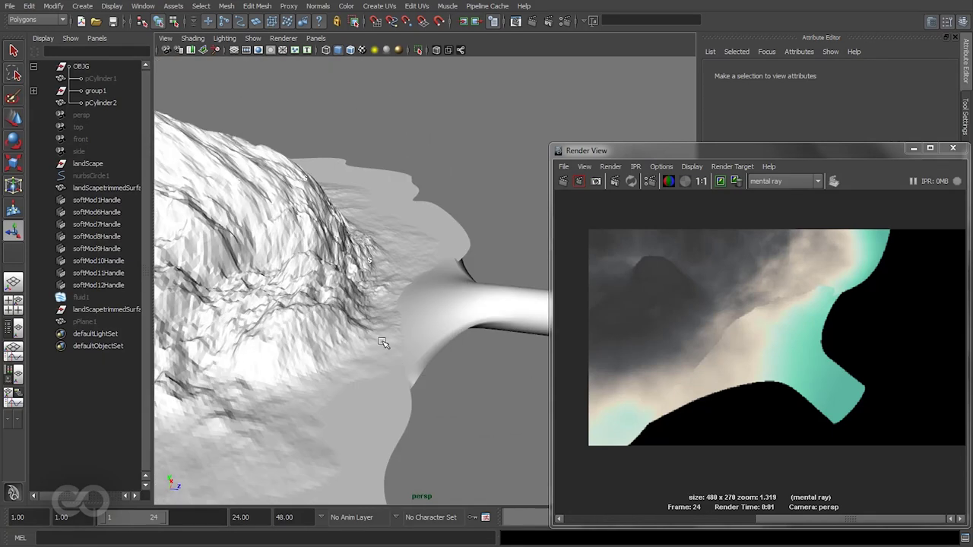
pyautogui.keyDown('alt'); pyautogui.moveTo(387, 341); pyautogui.dragTo(362, 269); pyautogui.keyUp('alt')
pyautogui.click(397, 276)
pyautogui.click(485, 176)
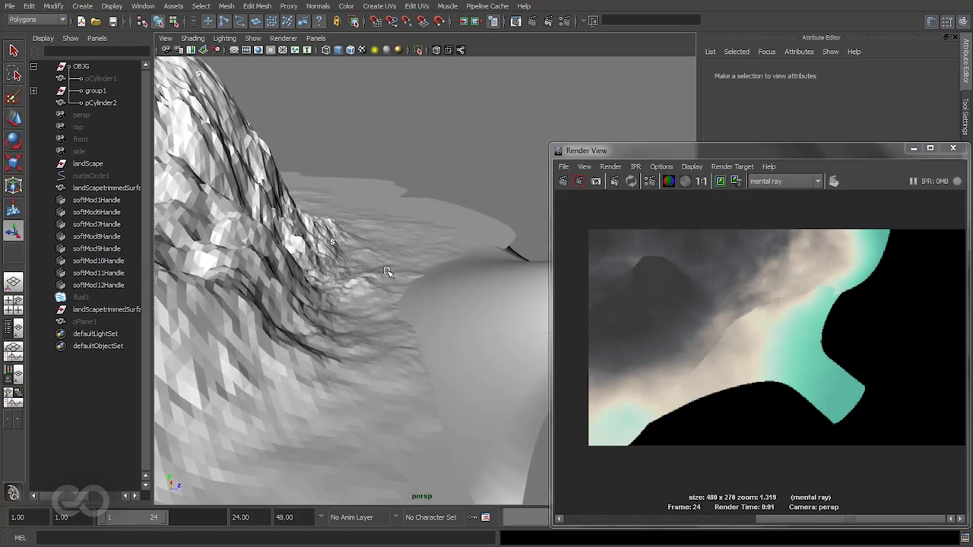
# - Close the render window and inspect where the handle and landscape meshes overlap, selecting each in turn
pyautogui.click(953, 148)
pyautogui.keyDown('alt'); pyautogui.moveTo(337, 314); pyautogui.dragTo(389, 323); pyautogui.keyUp('alt')
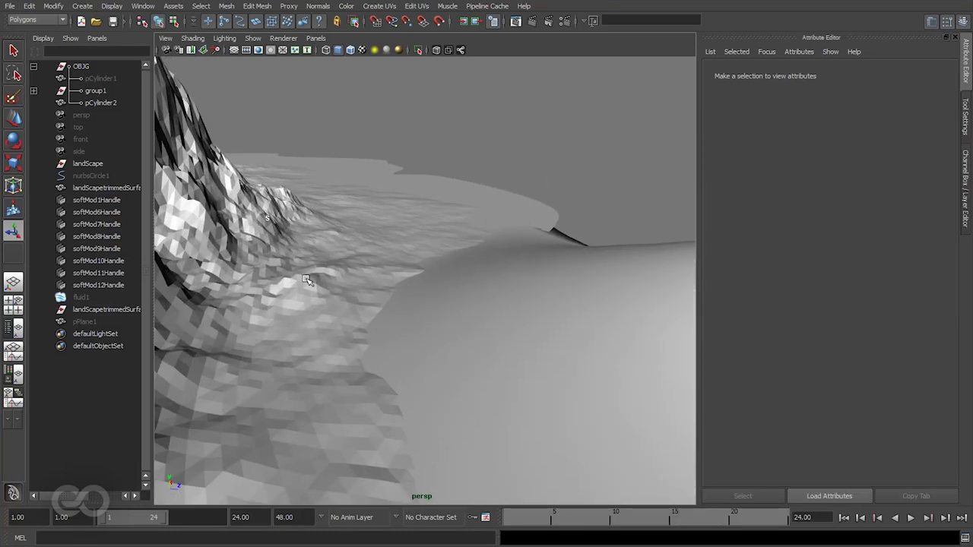
pyautogui.keyDown('alt'); pyautogui.moveTo(393, 393); pyautogui.dragTo(408, 269); pyautogui.keyUp('alt')
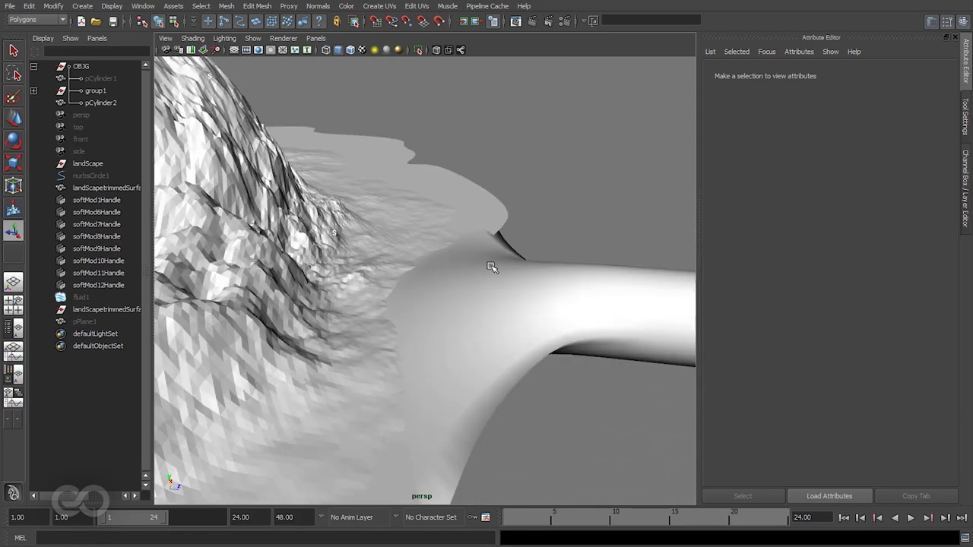
pyautogui.click(430, 308)
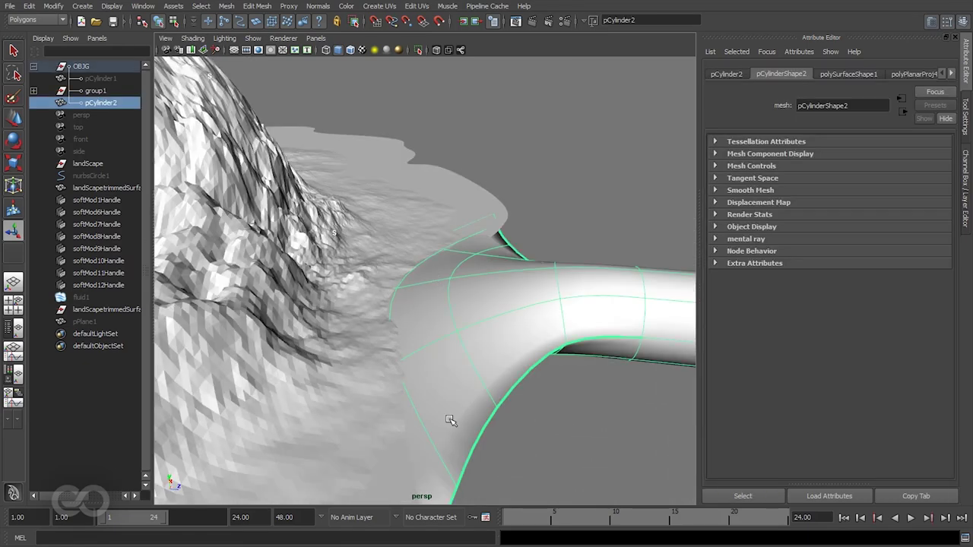
pyautogui.click(593, 429)
pyautogui.click(384, 281)
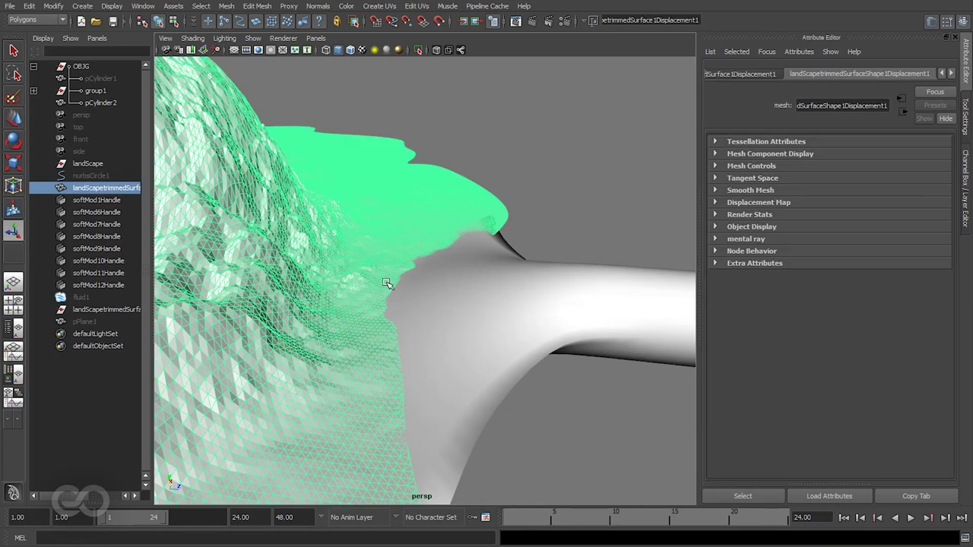
pyautogui.click(592, 428)
pyautogui.keyDown('alt'); pyautogui.moveTo(437, 358); pyautogui.dragTo(426, 373); pyautogui.keyUp('alt')
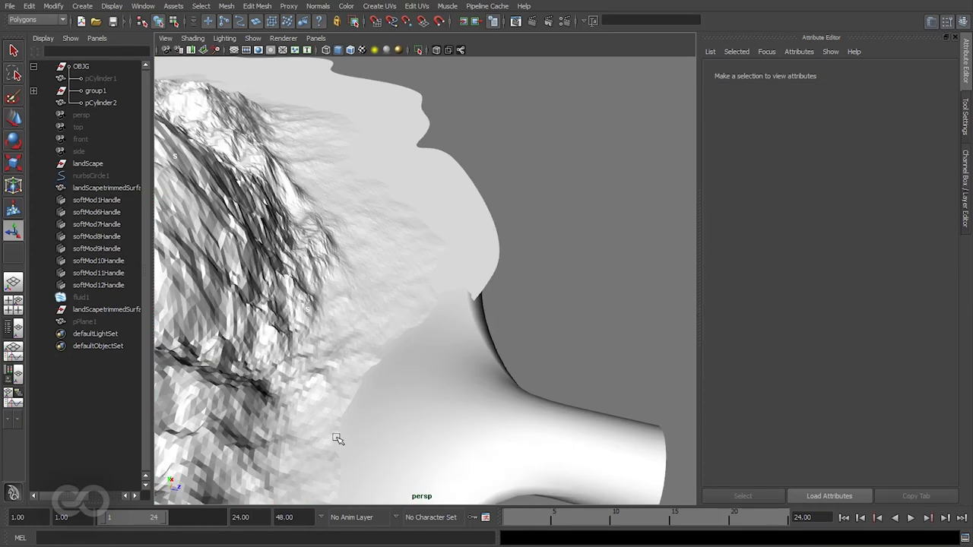
pyautogui.keyDown('alt'); pyautogui.moveTo(337, 440); pyautogui.dragTo(380, 347); pyautogui.keyUp('alt')
# - Isolate the landscape mesh in the viewport and clear the selection
pyautogui.click(347, 306)
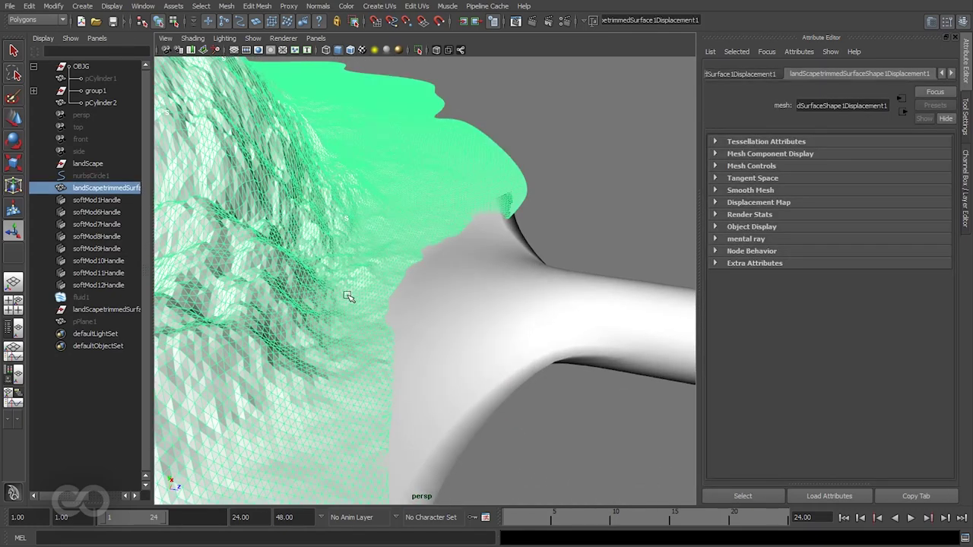
pyautogui.click(417, 50)
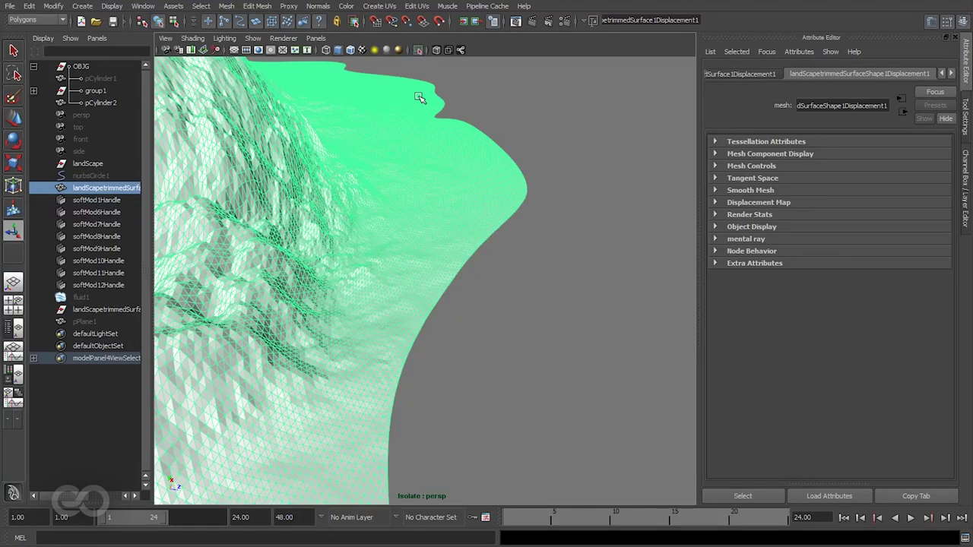
pyautogui.click(472, 362)
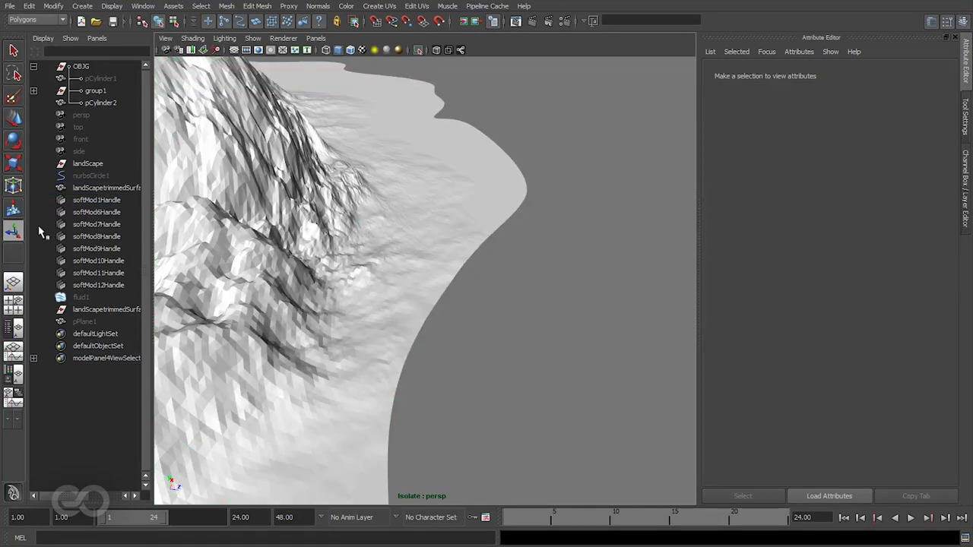
# - Add a soft modification to the landscape's outer edge where the handle joins it
pyautogui.click(13, 208)
pyautogui.keyDown('alt'); pyautogui.moveTo(478, 315); pyautogui.dragTo(380, 319, button='right'); pyautogui.keyUp('alt')
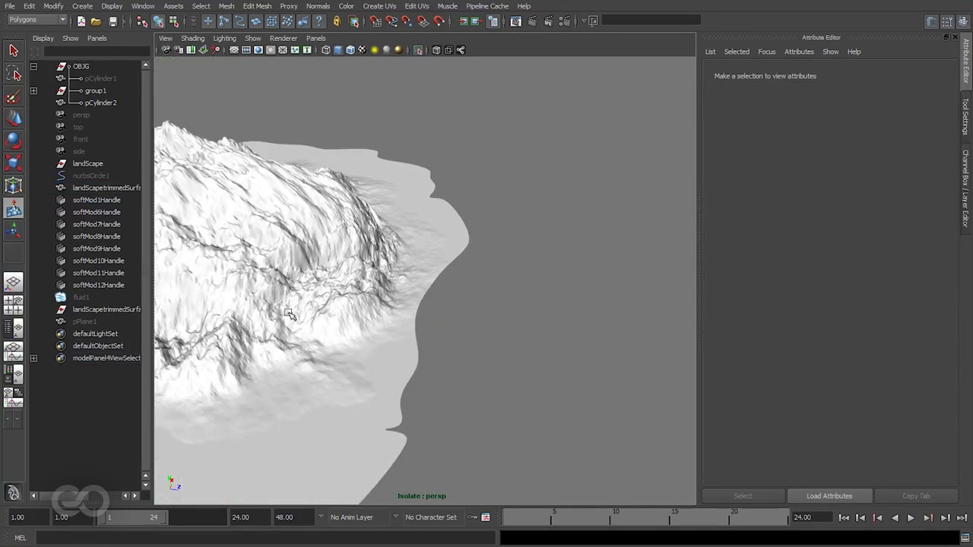
pyautogui.keyDown('alt'); pyautogui.moveTo(380, 319); pyautogui.dragTo(373, 361); pyautogui.keyUp('alt')
pyautogui.keyDown('alt'); pyautogui.moveTo(373, 361); pyautogui.dragTo(432, 361, button='right'); pyautogui.keyUp('alt')
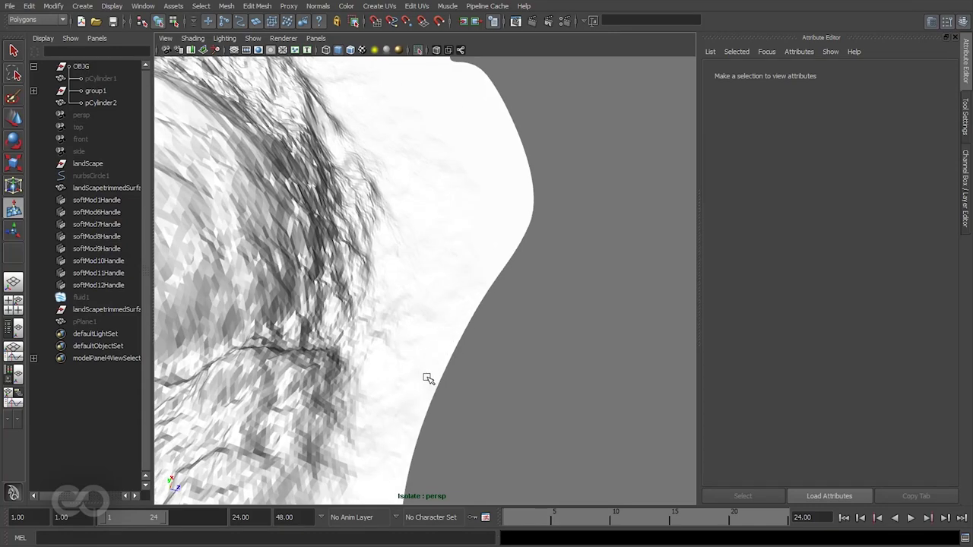
pyautogui.click(550, 442)
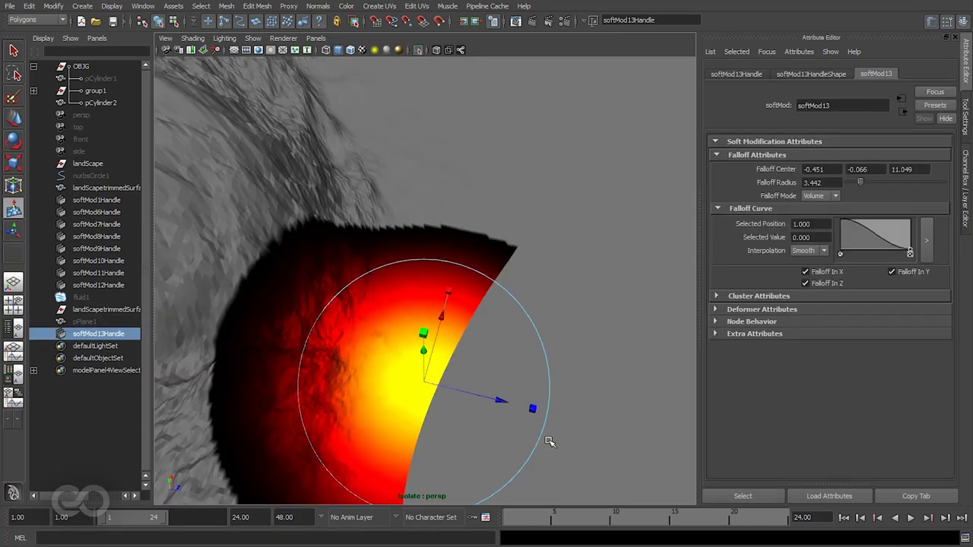
pyautogui.keyDown('alt'); pyautogui.moveTo(458, 372); pyautogui.dragTo(475, 325); pyautogui.keyUp('alt')
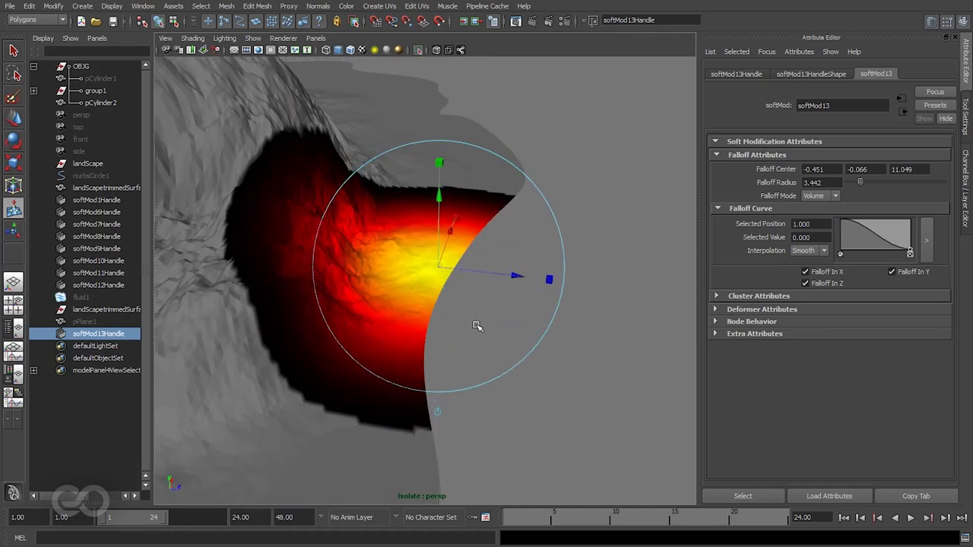
# - Turn off the soft modification's falloff in X and reduce its falloff radius to 1.550
pyautogui.press('b')
pyautogui.moveTo(538, 344); pyautogui.dragTo(497, 340)
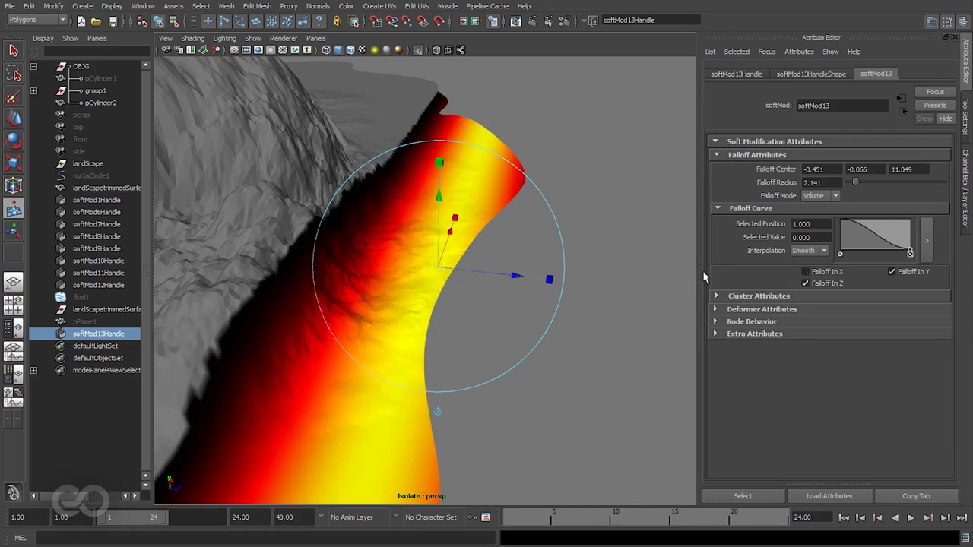
pyautogui.moveTo(316, 310)
pyautogui.keyDown('alt'); pyautogui.mouseDown()
pyautogui.moveTo(319, 319)
pyautogui.moveTo(321, 307)
pyautogui.mouseUp(); pyautogui.keyUp('alt')
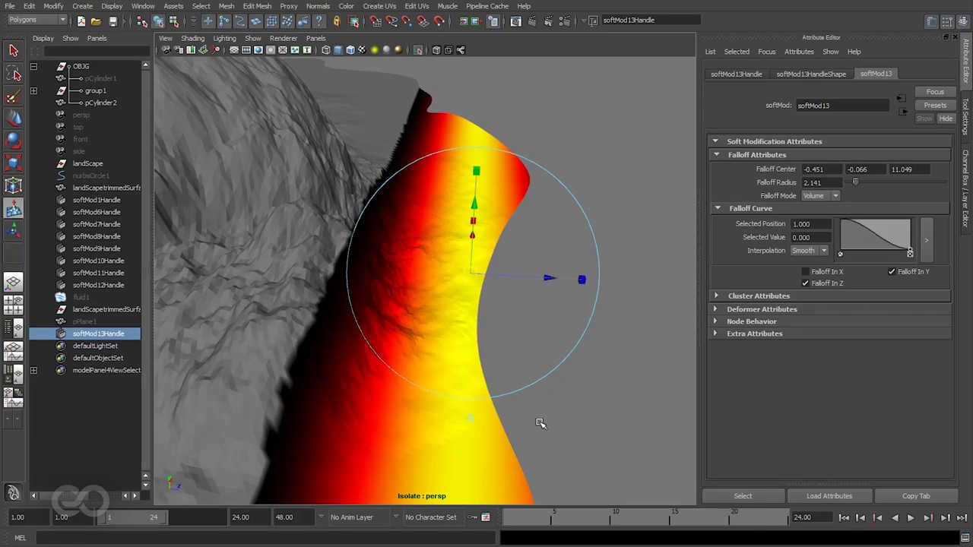
pyautogui.press('b')
pyautogui.moveTo(517, 411)
pyautogui.mouseDown()
pyautogui.moveTo(542, 410)
pyautogui.moveTo(517, 409)
pyautogui.mouseUp()
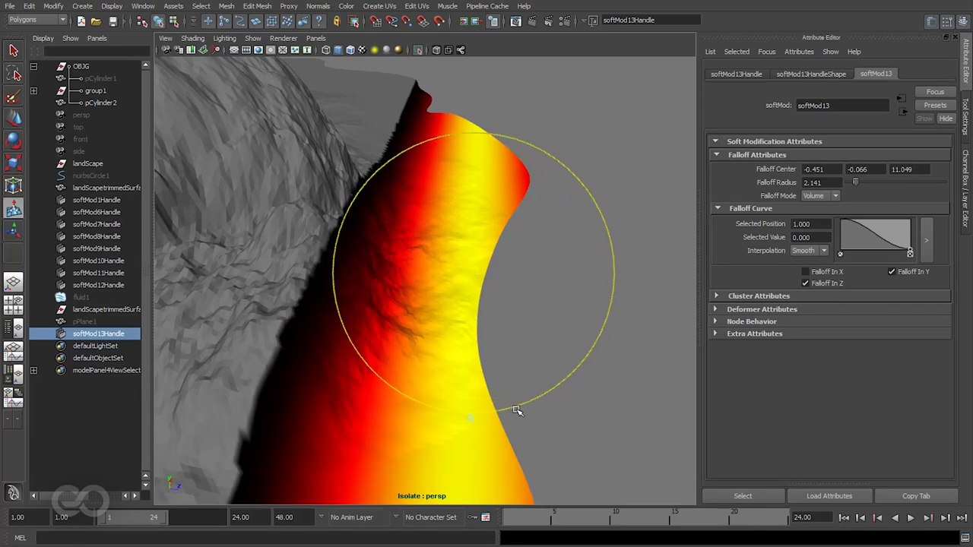
pyautogui.moveTo(517, 411); pyautogui.dragTo(491, 409, button='middle')
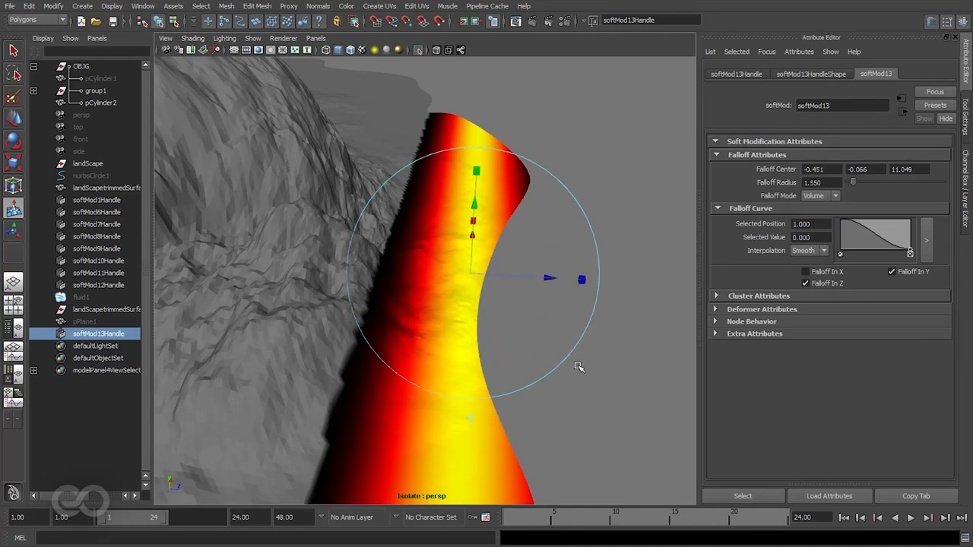
# - Flatten the landscape's edge at the handle junction by scaling the soft modification down to nothing in Y
pyautogui.keyDown('alt'); pyautogui.moveTo(473, 169); pyautogui.dragTo(465, 303); pyautogui.keyUp('alt')
pyautogui.press('r')
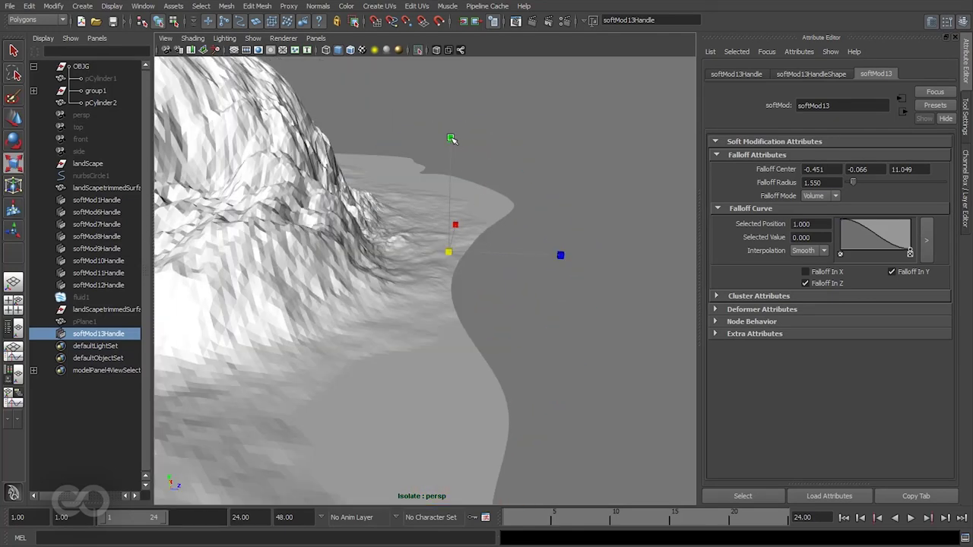
pyautogui.moveTo(450, 138); pyautogui.dragTo(450, 257)
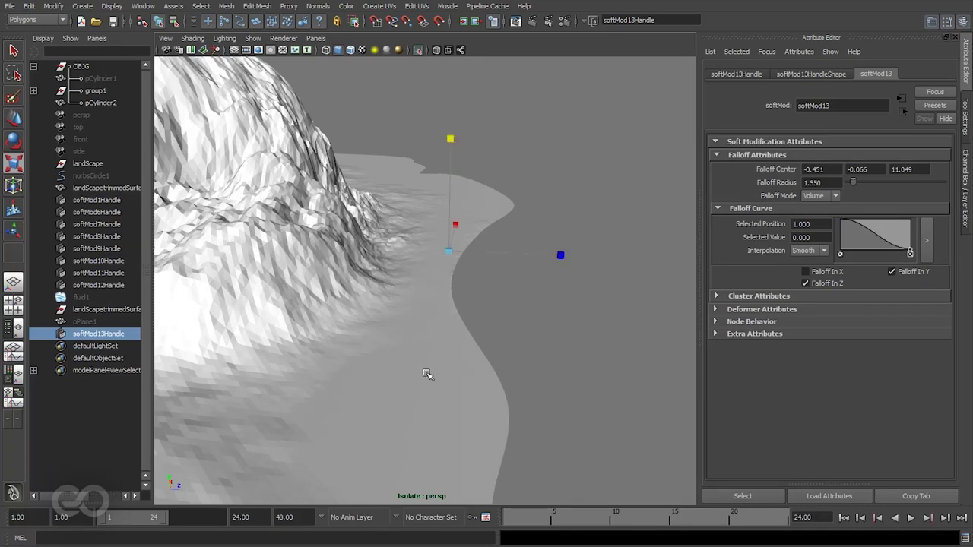
# - End the landscape's isolation so the handle shows with it, and hide the ground plane pPlane1
pyautogui.hotkey('ctrl', 'shift', 'h')
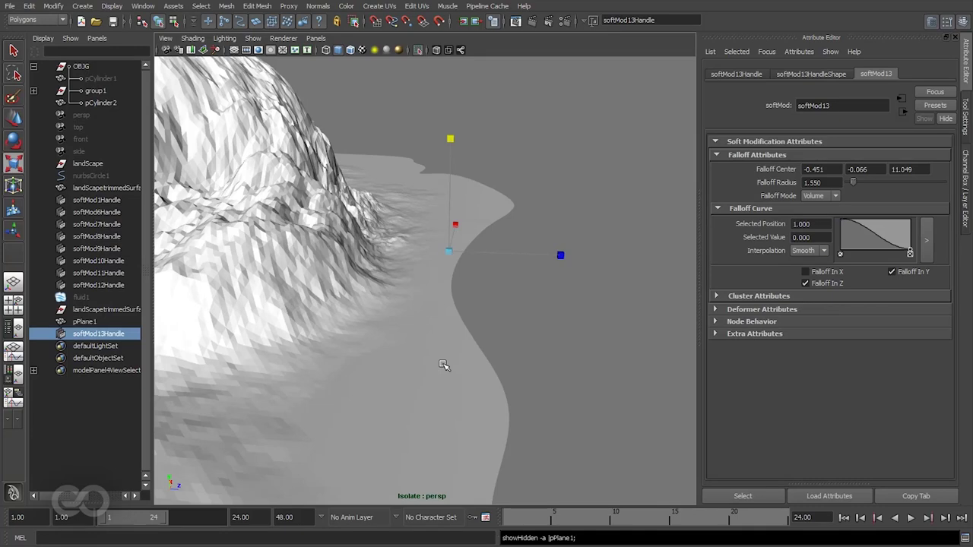
pyautogui.click(99, 103)
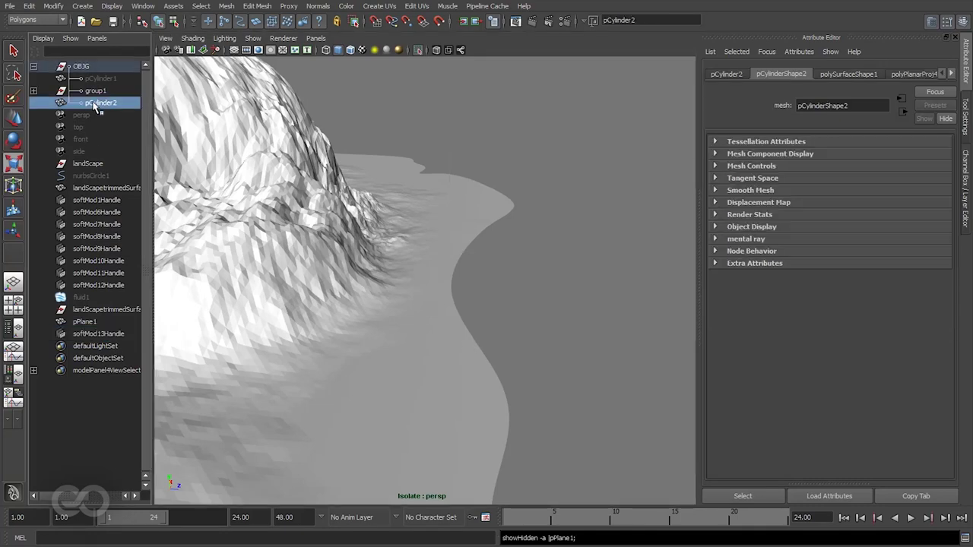
pyautogui.click(419, 50)
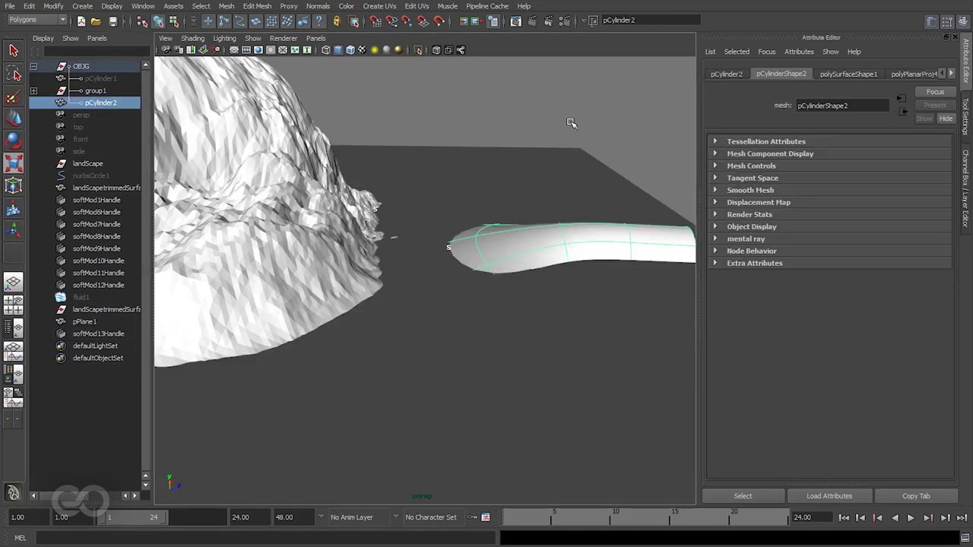
pyautogui.click(537, 147)
pyautogui.hotkey('ctrl', 'h')
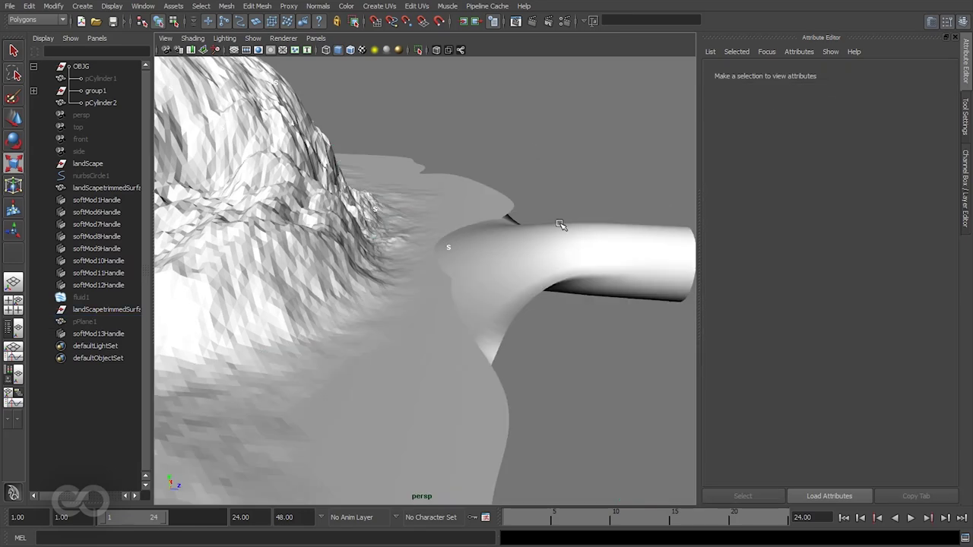
# - Lower softMod13Handle slightly along Y so the landscape's edge blends into the handle's surface
pyautogui.click(491, 332)
pyautogui.keyDown('alt'); pyautogui.moveTo(490, 333); pyautogui.dragTo(452, 353); pyautogui.keyUp('alt')
pyautogui.keyDown('alt'); pyautogui.moveTo(434, 269); pyautogui.dragTo(419, 342); pyautogui.keyUp('alt')
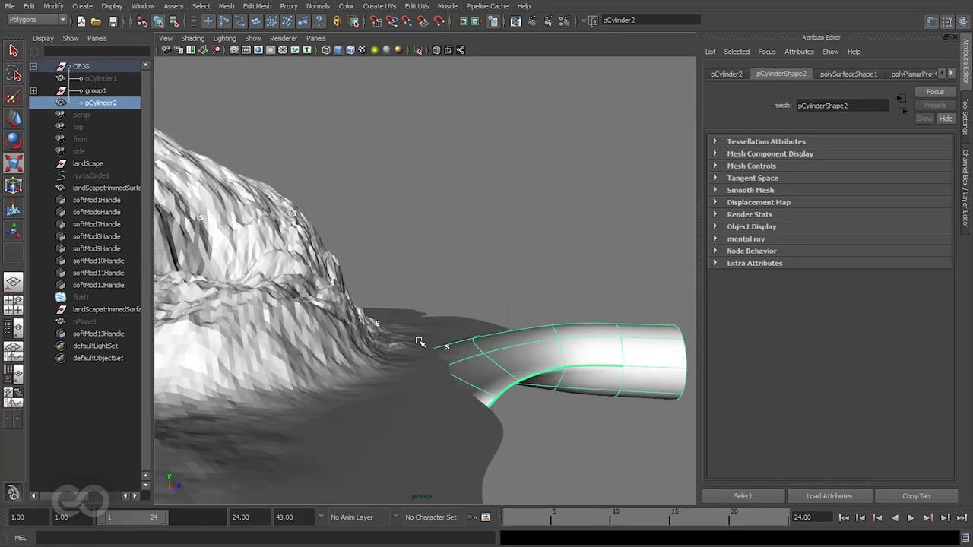
pyautogui.click(112, 286)
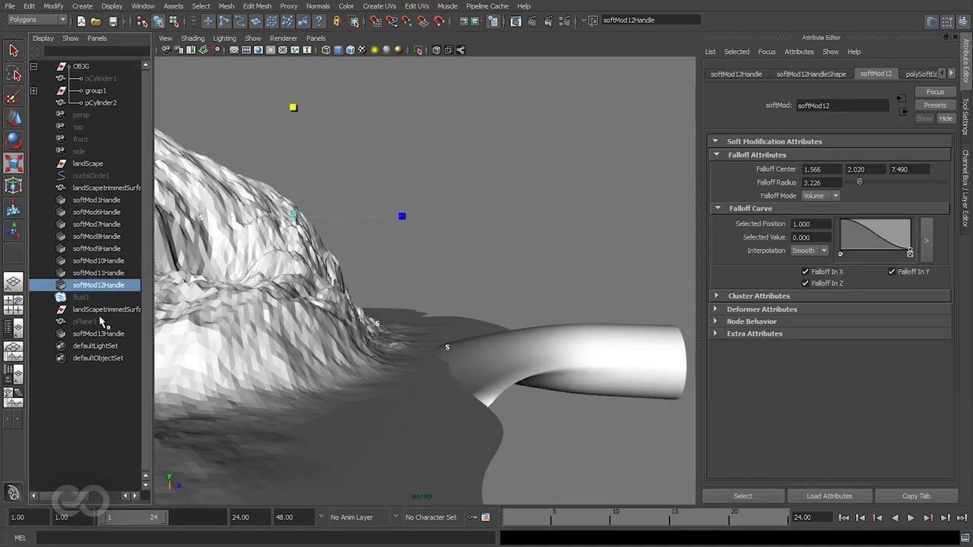
pyautogui.click(110, 334)
pyautogui.press('t')
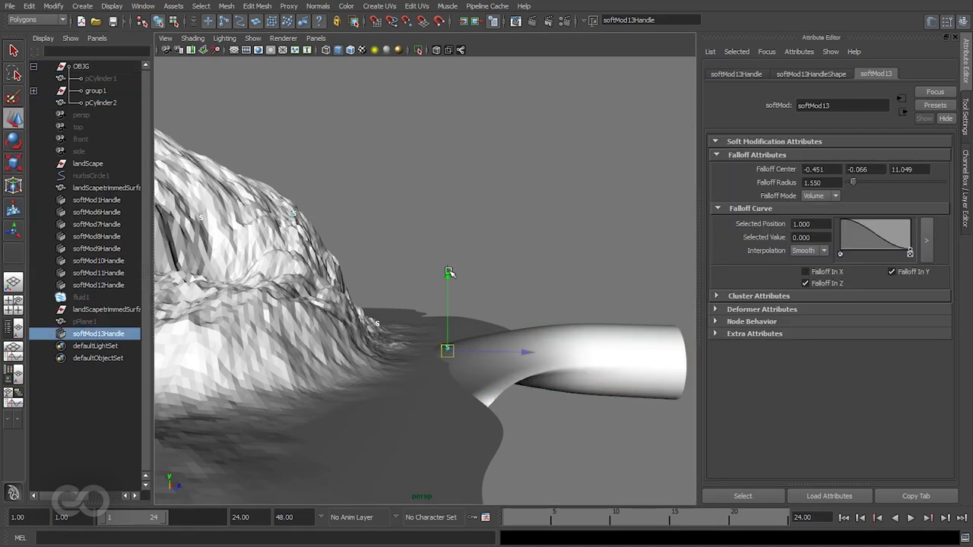
pyautogui.moveTo(450, 276); pyautogui.dragTo(450, 278)
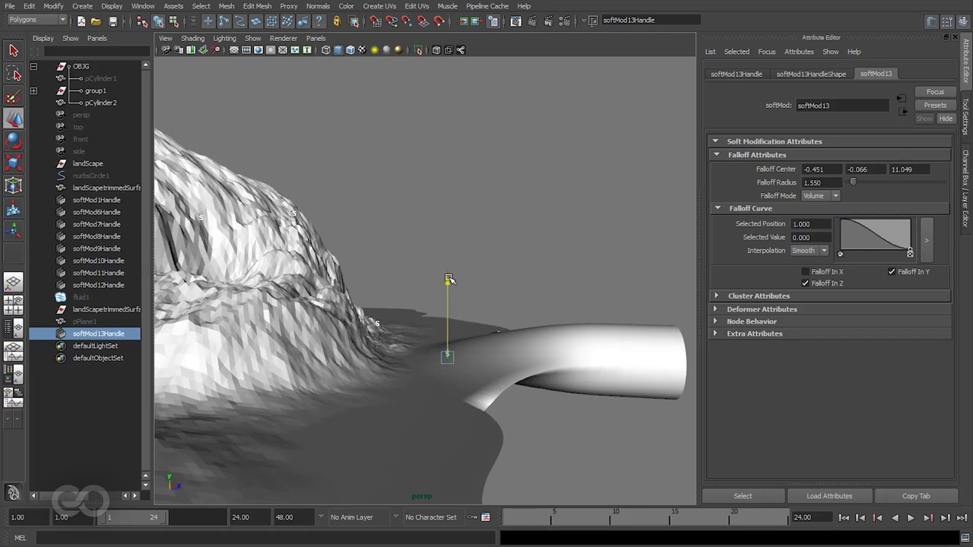
pyautogui.moveTo(450, 276)
pyautogui.mouseDown()
pyautogui.moveTo(423, 358)
pyautogui.moveTo(419, 428)
pyautogui.moveTo(427, 372)
pyautogui.mouseUp()
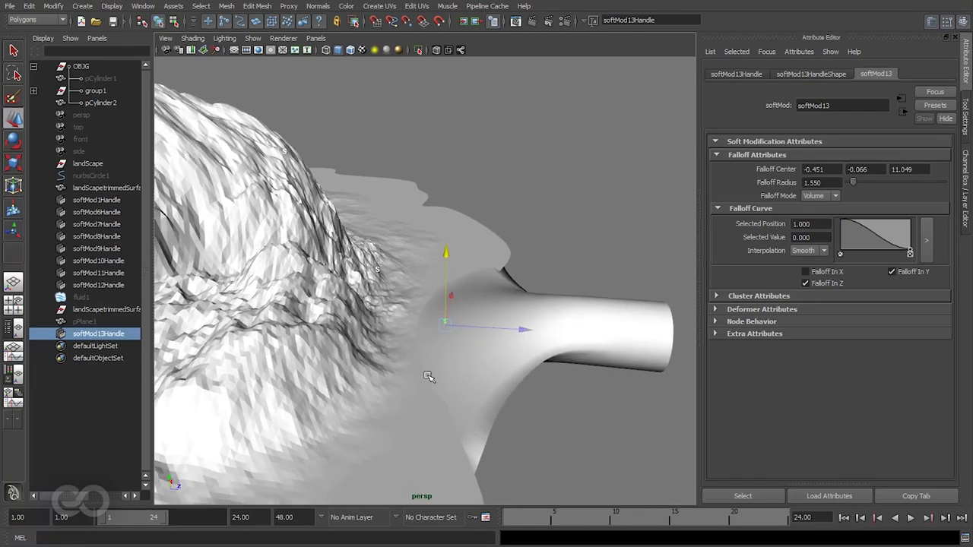
# - Set softMod13's falloff radius to 1.700, add a falloff curve point at position 0.278 with value 1.000, and clear the selection
pyautogui.keyDown('ctrl'); pyautogui.moveTo(829, 183); pyautogui.dragTo(832, 183); pyautogui.keyUp('ctrl')
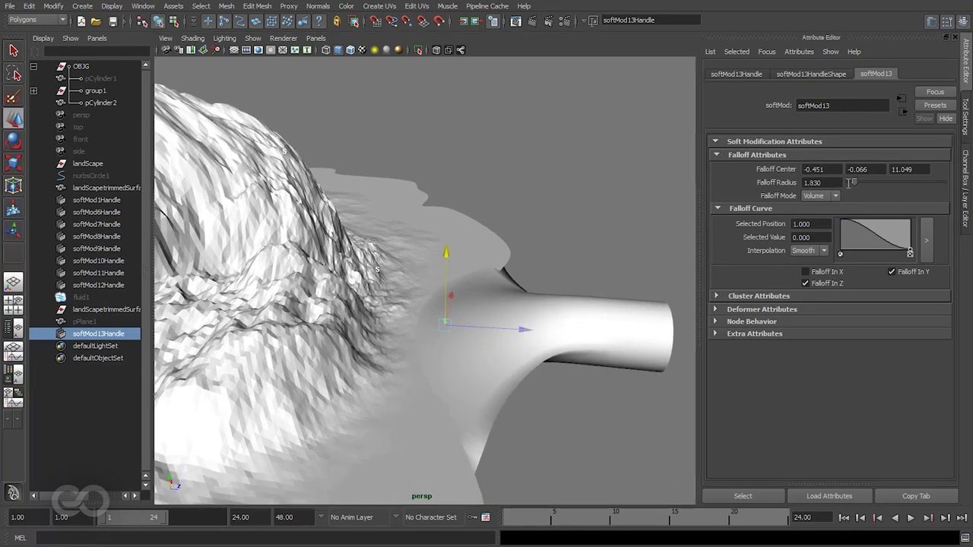
pyautogui.keyDown('ctrl'); pyautogui.moveTo(848, 183); pyautogui.dragTo(838, 184); pyautogui.keyUp('ctrl')
pyautogui.moveTo(852, 225); pyautogui.dragTo(860, 213)
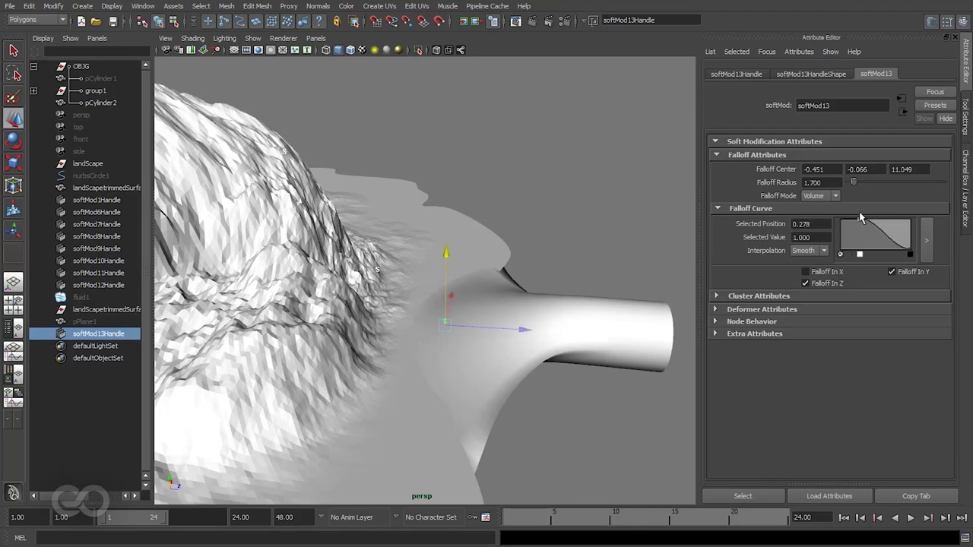
pyautogui.click(633, 210)
# - Isolate the landscape at the opposite handle, add a soft modification on its edge there, and flatten it by scaling in Y
pyautogui.keyDown('alt'); pyautogui.moveTo(562, 321); pyautogui.dragTo(426, 324, button='right'); pyautogui.keyUp('alt')
pyautogui.keyDown('alt'); pyautogui.moveTo(425, 323); pyautogui.dragTo(504, 291); pyautogui.keyUp('alt')
pyautogui.keyDown('alt'); pyautogui.moveTo(399, 289); pyautogui.dragTo(524, 376); pyautogui.keyUp('alt')
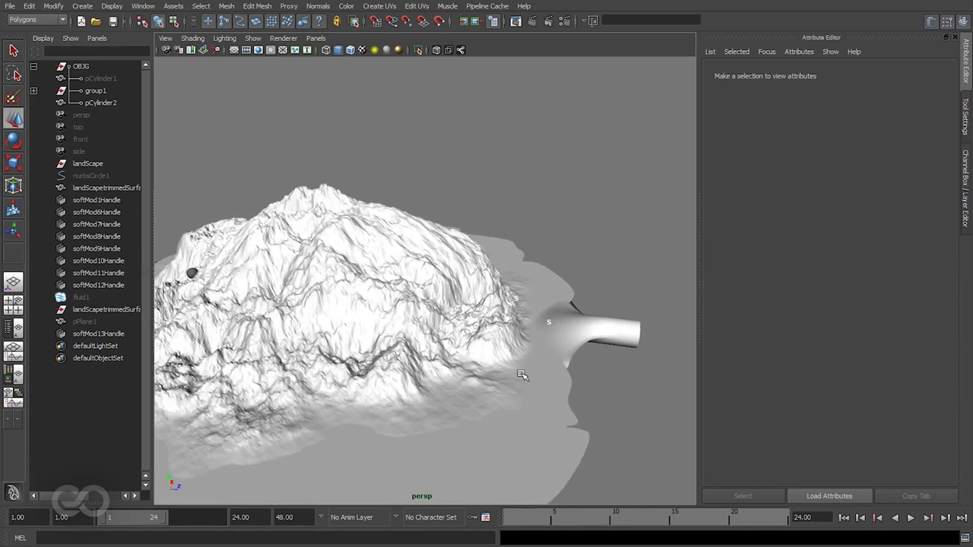
pyautogui.keyDown('alt'); pyautogui.moveTo(342, 370); pyautogui.dragTo(380, 370); pyautogui.keyUp('alt')
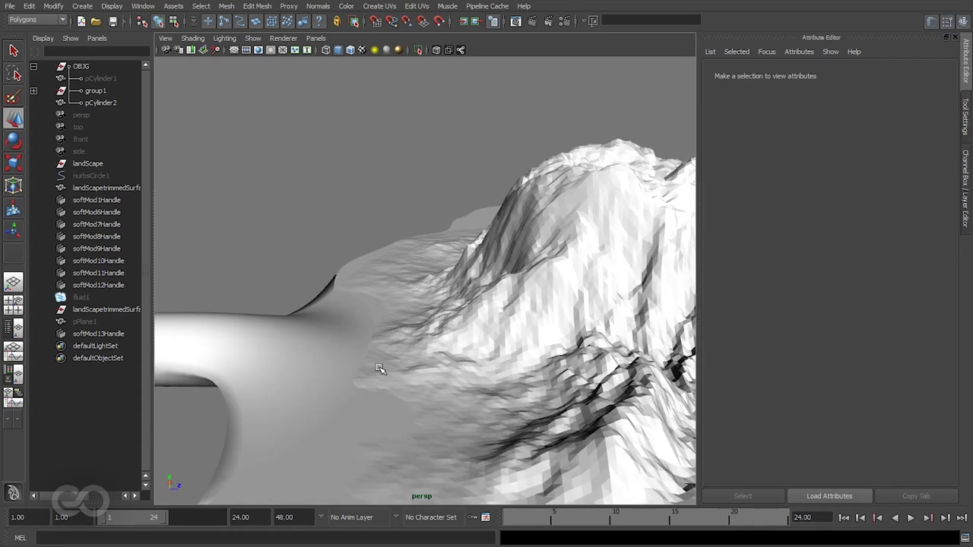
pyautogui.scroll(-2, 369, 346)
pyautogui.click(363, 329)
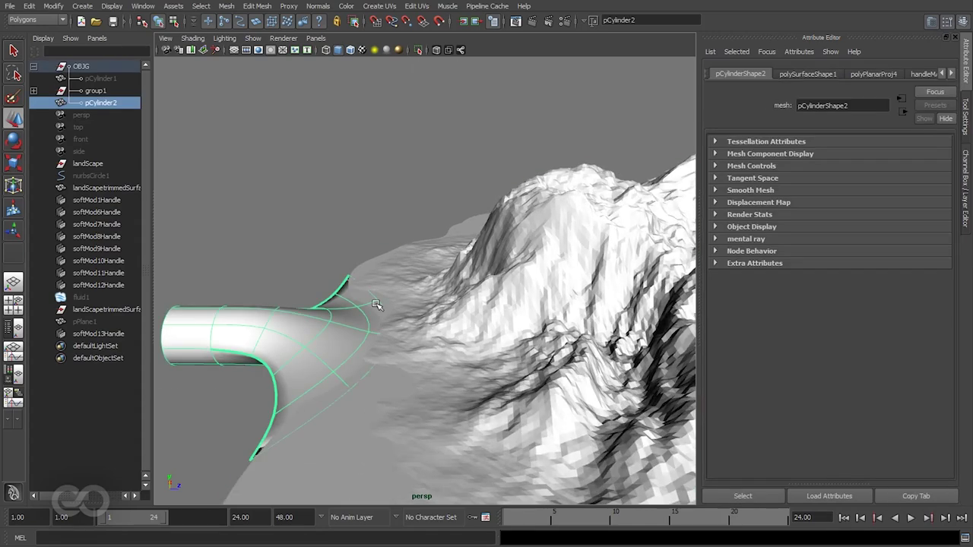
pyautogui.click(376, 310)
pyautogui.hotkey('shift', 'i')
pyautogui.press('y')
pyautogui.click(344, 352)
pyautogui.press('r')
pyautogui.moveTo(337, 248); pyautogui.dragTo(344, 357)
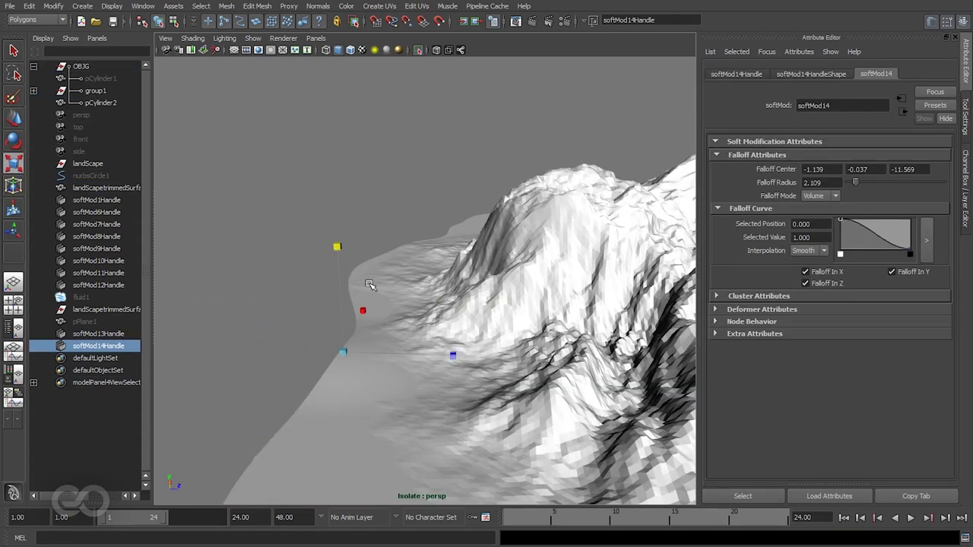
# - Show the opposite handle again, lower the new soft modification slightly to meet it, and adjust its falloff radius
pyautogui.hotkey('shift', 'i')
pyautogui.press('w')
pyautogui.moveTo(339, 279); pyautogui.dragTo(341, 284)
pyautogui.keyDown('ctrl'); pyautogui.moveTo(822, 183); pyautogui.dragTo(882, 198); pyautogui.keyUp('ctrl')
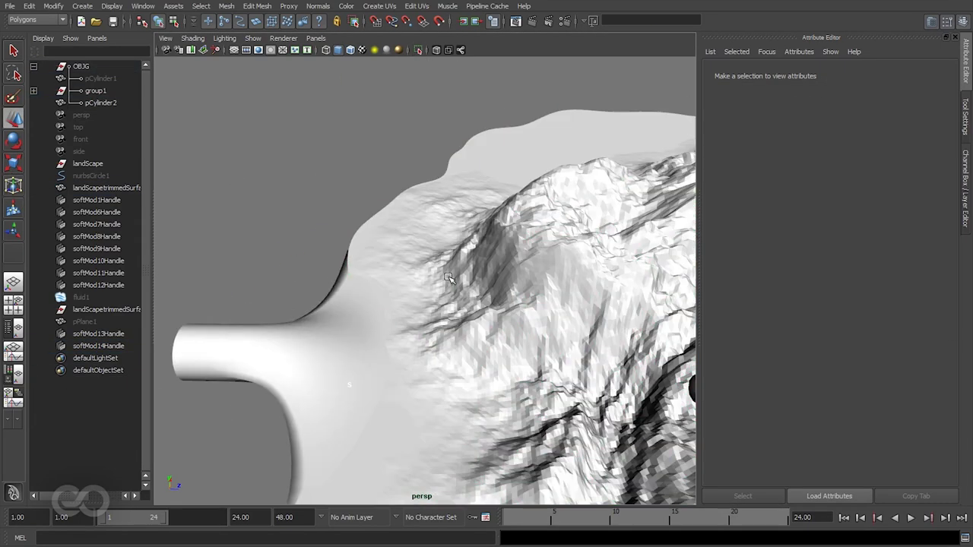
# - Add another soft modification to the landscape just inland of the opposite handle and check the blend there
pyautogui.hotkey('ctrl', '1')
pyautogui.click(388, 337)
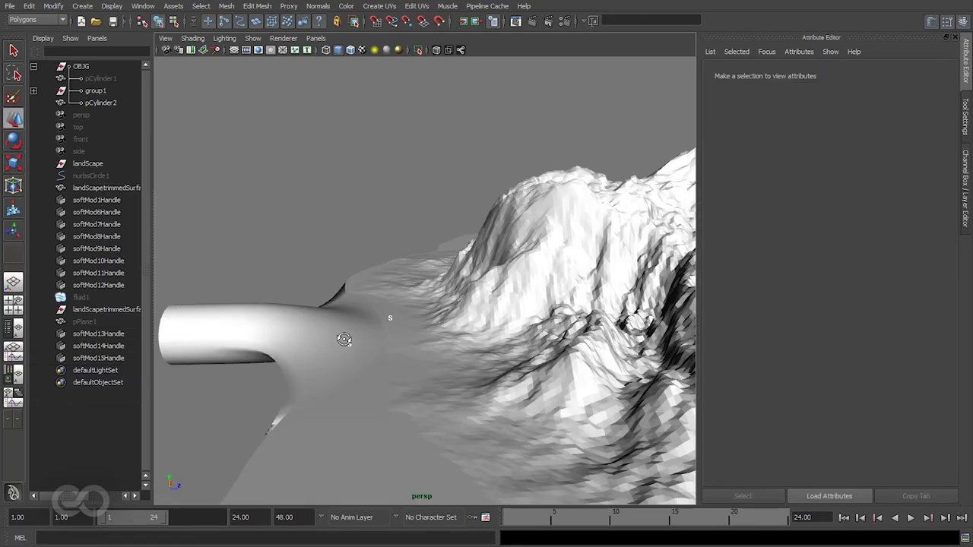
pyautogui.keyDown('alt'); pyautogui.moveTo(373, 319); pyautogui.dragTo(444, 333); pyautogui.keyUp('alt')
pyautogui.keyDown('alt'); pyautogui.moveTo(360, 331); pyautogui.dragTo(417, 364); pyautogui.keyUp('alt')
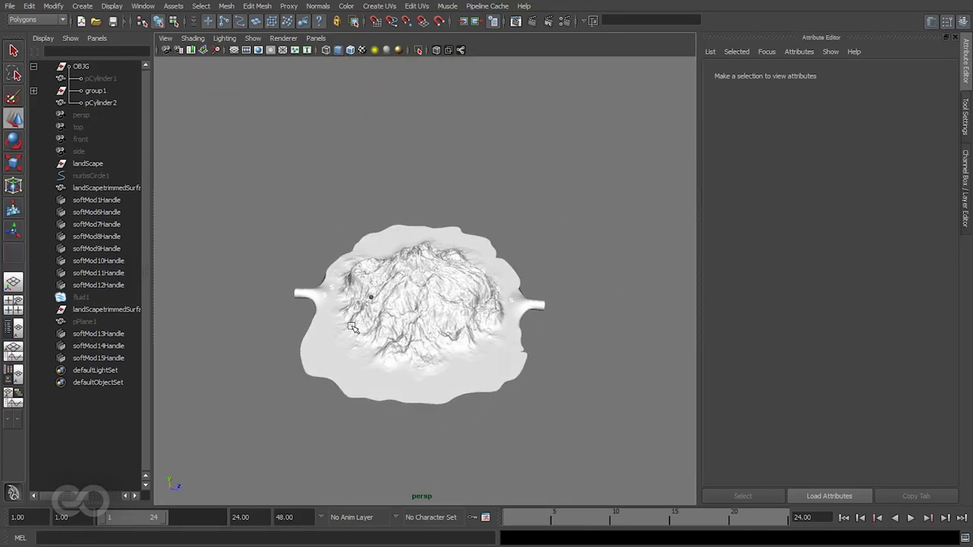
# - Frame the whole island and display it with textures in high quality rendering
pyautogui.keyDown('alt'); pyautogui.moveTo(361, 300); pyautogui.dragTo(464, 331, button='right'); pyautogui.keyUp('alt')
pyautogui.keyDown('alt'); pyautogui.moveTo(464, 331); pyautogui.dragTo(484, 295, button='middle'); pyautogui.keyUp('alt')
pyautogui.keyDown('alt'); pyautogui.moveTo(483, 295); pyautogui.dragTo(501, 324); pyautogui.keyUp('alt')
pyautogui.click(361, 49)
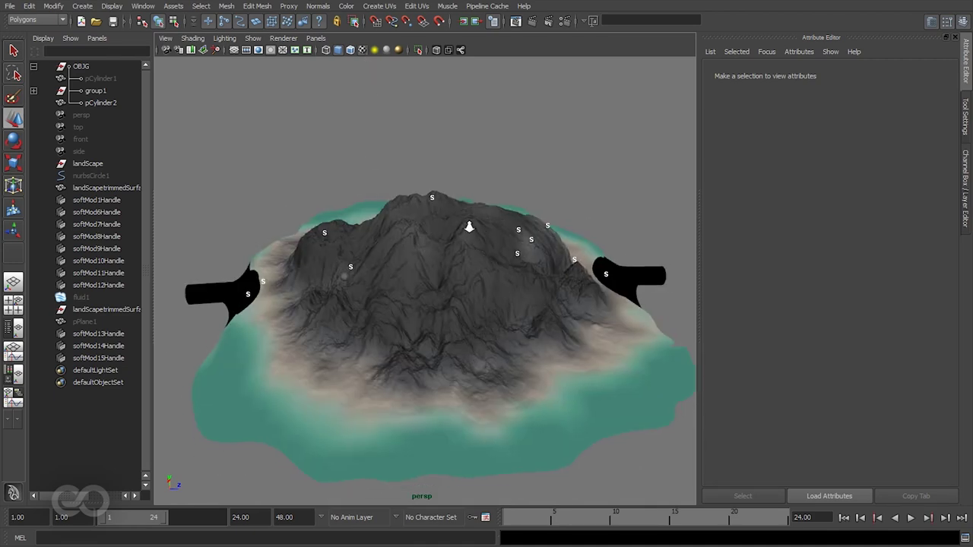
pyautogui.keyDown('alt'); pyautogui.moveTo(469, 226); pyautogui.dragTo(414, 285); pyautogui.keyUp('alt')
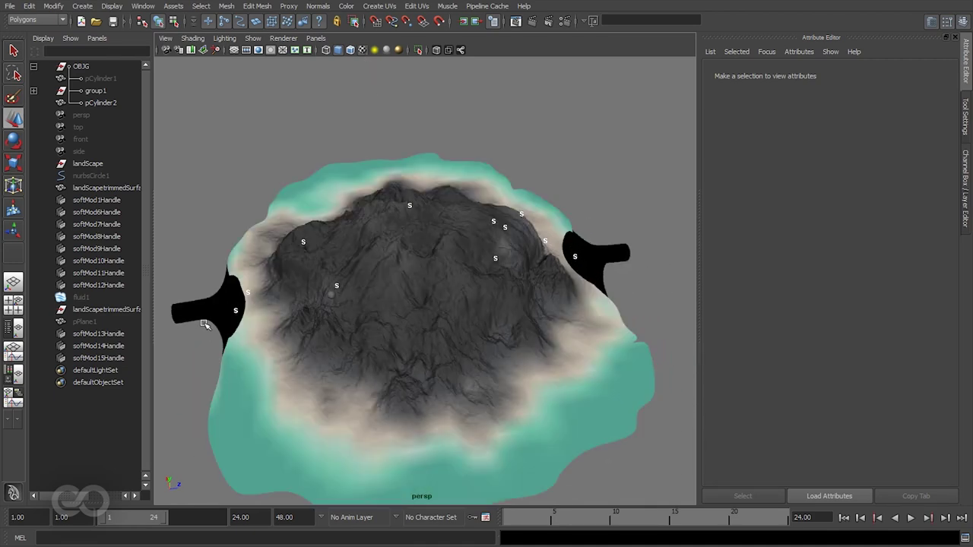
pyautogui.click(397, 49)
# - Examine the textured island from several sides, including how both handles blend into the shoreline
pyautogui.keyDown('alt'); pyautogui.moveTo(555, 298); pyautogui.dragTo(164, 258); pyautogui.keyUp('alt')
pyautogui.keyDown('alt'); pyautogui.moveTo(484, 385); pyautogui.dragTo(434, 343, button='middle'); pyautogui.keyUp('alt')
pyautogui.keyDown('alt'); pyautogui.moveTo(434, 354); pyautogui.dragTo(467, 349, button='right'); pyautogui.keyUp('alt')
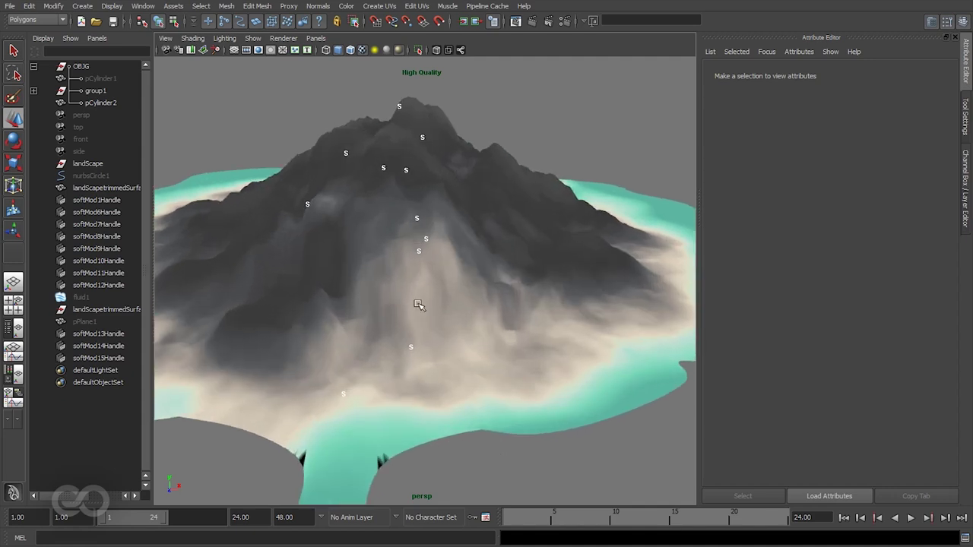
pyautogui.keyDown('alt'); pyautogui.moveTo(438, 299); pyautogui.dragTo(516, 325); pyautogui.keyUp('alt')
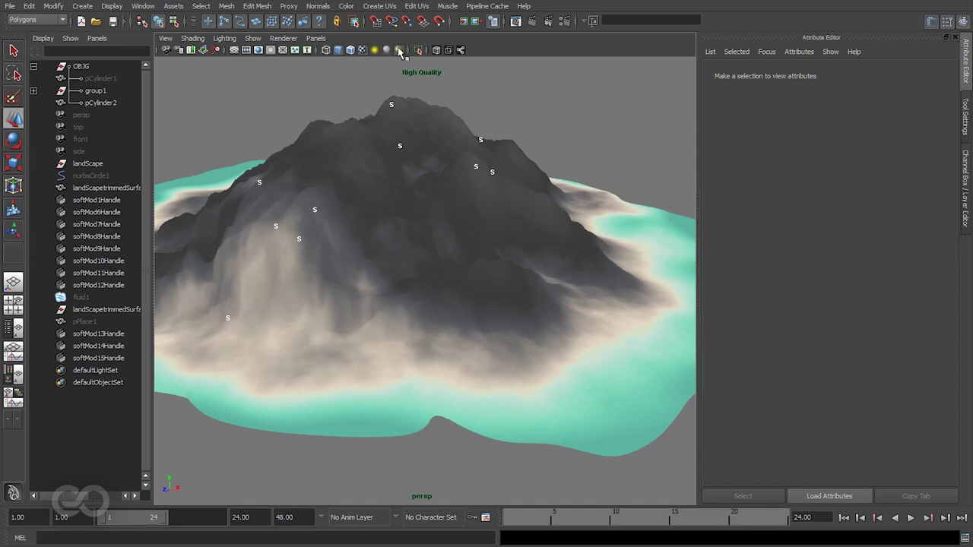
pyautogui.keyDown('alt'); pyautogui.moveTo(582, 348); pyautogui.dragTo(460, 343, button='right'); pyautogui.keyUp('alt')
pyautogui.keyDown('alt'); pyautogui.moveTo(461, 343); pyautogui.dragTo(376, 365); pyautogui.keyUp('alt')
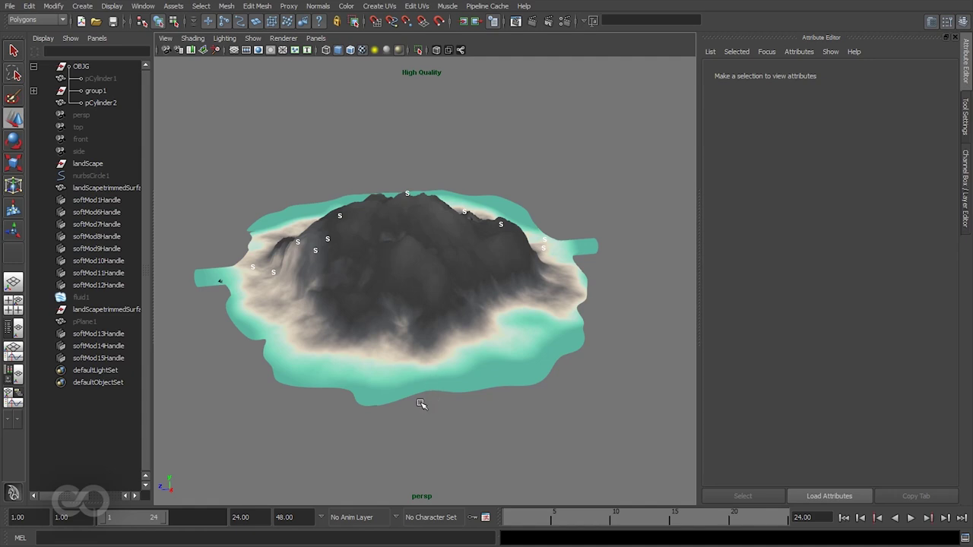
pyautogui.keyDown('alt'); pyautogui.moveTo(419, 402); pyautogui.dragTo(396, 404); pyautogui.keyUp('alt')
pyautogui.keyDown('alt'); pyautogui.moveTo(469, 420); pyautogui.dragTo(383, 455); pyautogui.keyUp('alt')
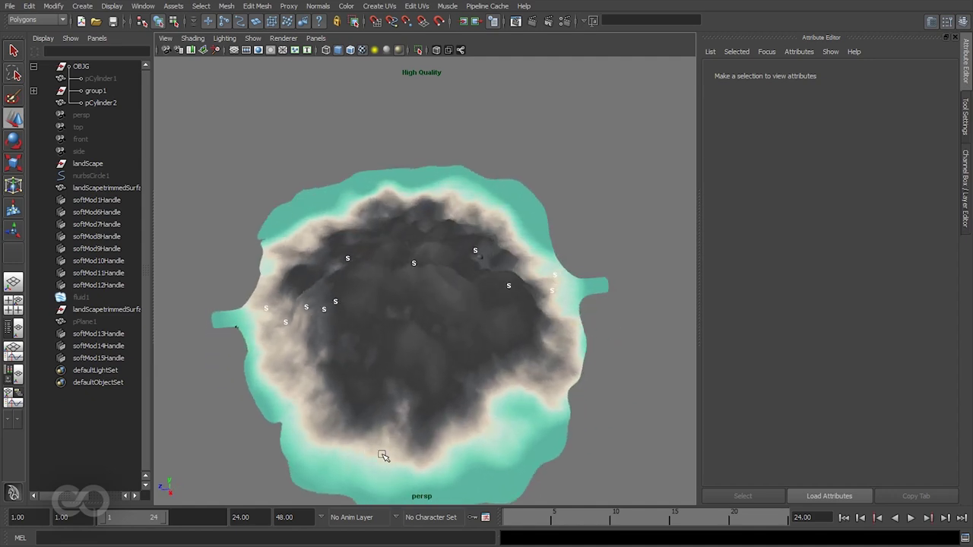
pyautogui.keyDown('alt'); pyautogui.moveTo(471, 412); pyautogui.dragTo(514, 363); pyautogui.keyUp('alt')
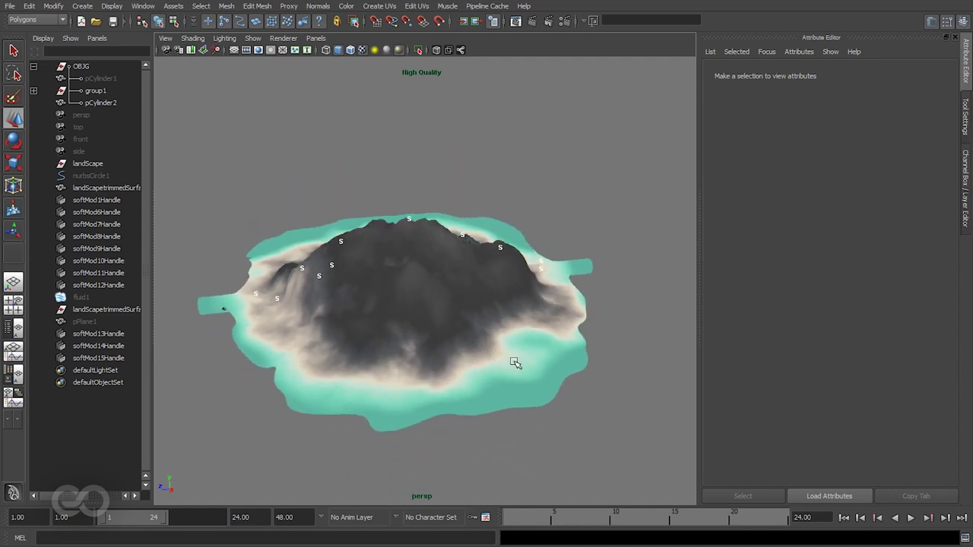
# - Render the current perspective view with mental ray, compare it with the viewport, and put the render window away
pyautogui.click(532, 20)
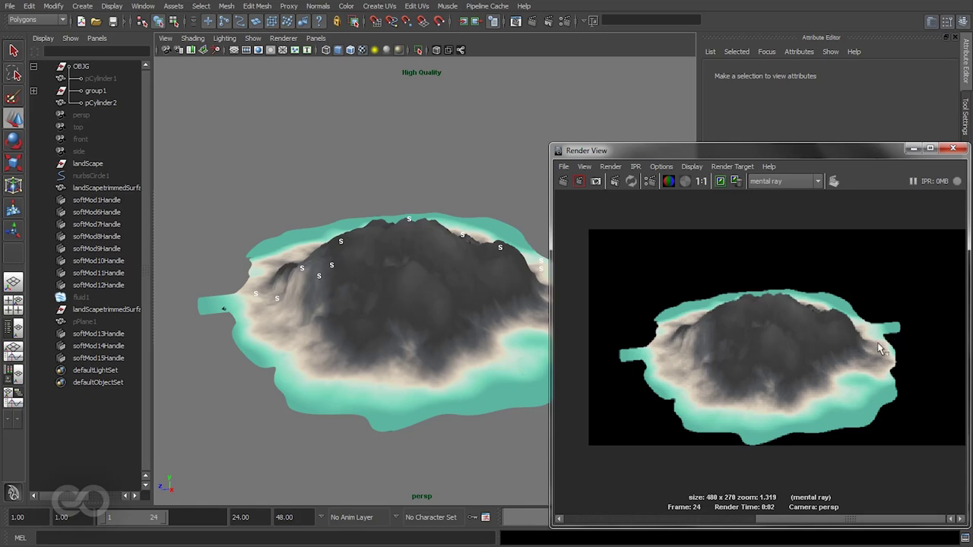
pyautogui.click(408, 446)
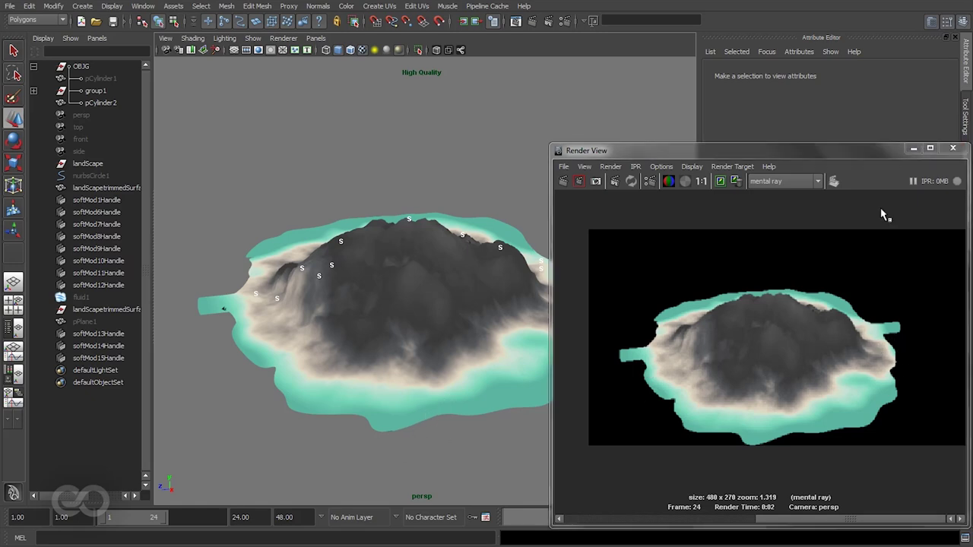
pyautogui.click(917, 152)
# - Examine the handle's junction with the shoreline up close, highlighting the landscape mesh to check where it meets the handle, and return to the whole island
pyautogui.keyDown('alt'); pyautogui.moveTo(374, 319); pyautogui.dragTo(482, 276, button='middle'); pyautogui.keyUp('alt')
pyautogui.keyDown('alt'); pyautogui.moveTo(312, 291); pyautogui.dragTo(464, 334, button='right'); pyautogui.keyUp('alt')
pyautogui.keyDown('alt'); pyautogui.moveTo(313, 304); pyautogui.dragTo(450, 358, button='middle'); pyautogui.keyUp('alt')
pyautogui.click(323, 312)
pyautogui.click(327, 423)
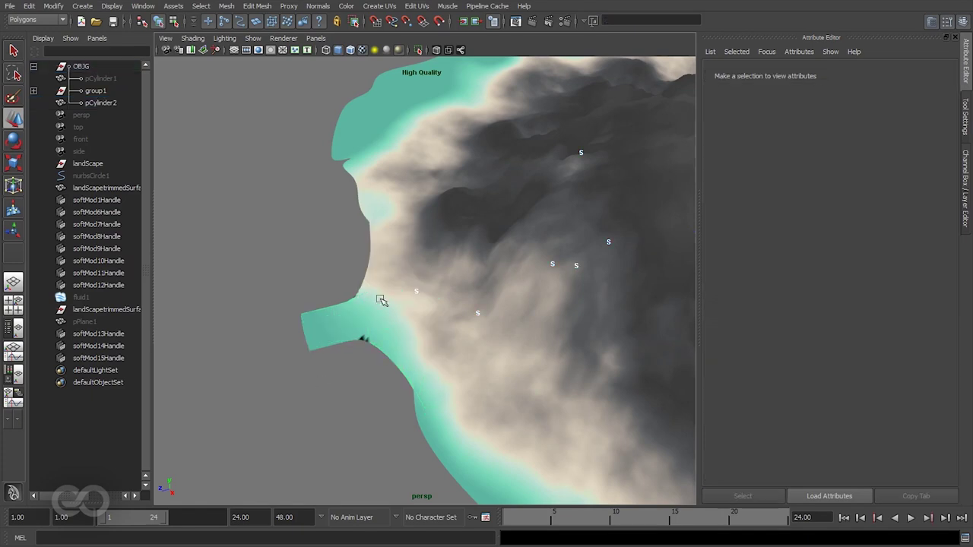
pyautogui.click(398, 228)
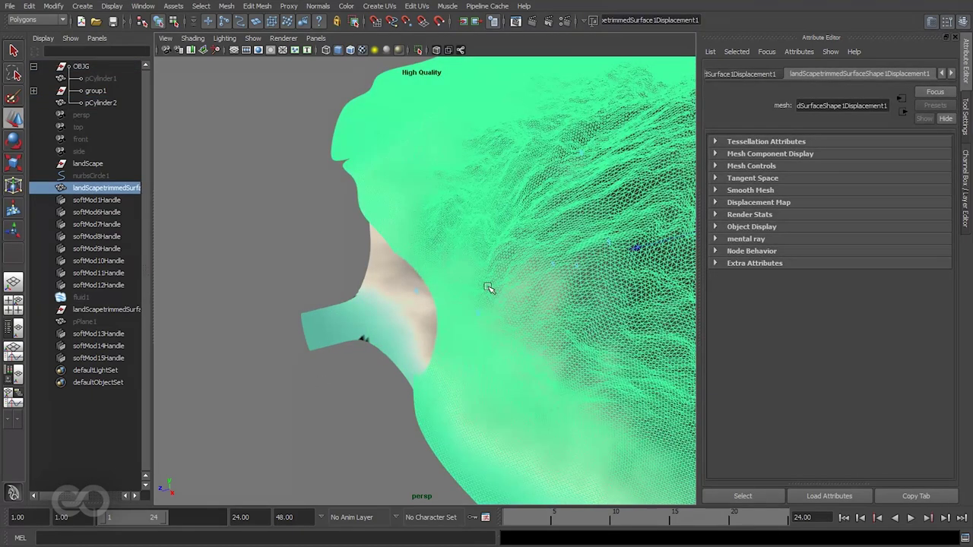
pyautogui.click(297, 413)
pyautogui.press('a')
pyautogui.keyDown('alt'); pyautogui.moveTo(350, 314); pyautogui.dragTo(426, 326, button='right'); pyautogui.keyUp('alt')
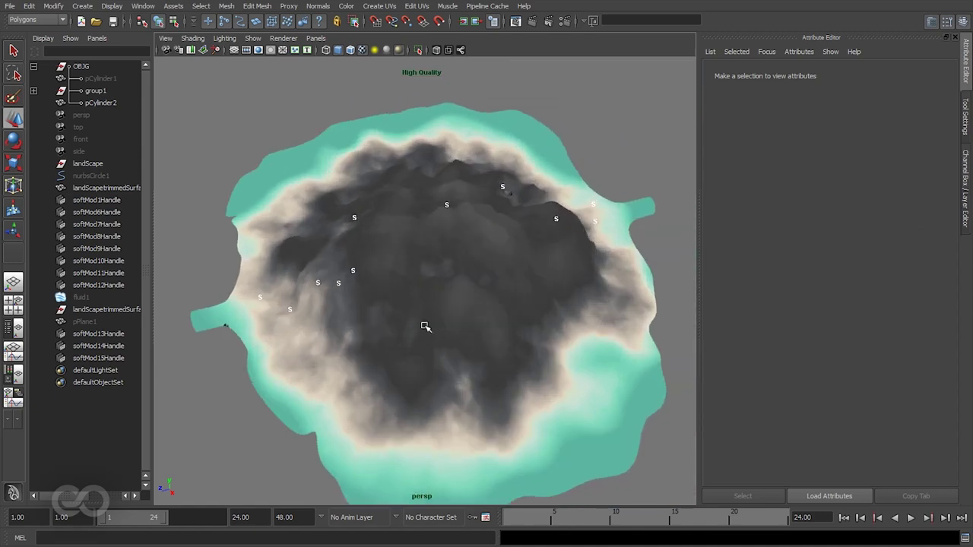
pyautogui.keyDown('alt'); pyautogui.moveTo(425, 326); pyautogui.dragTo(429, 337, button='middle'); pyautogui.keyUp('alt')
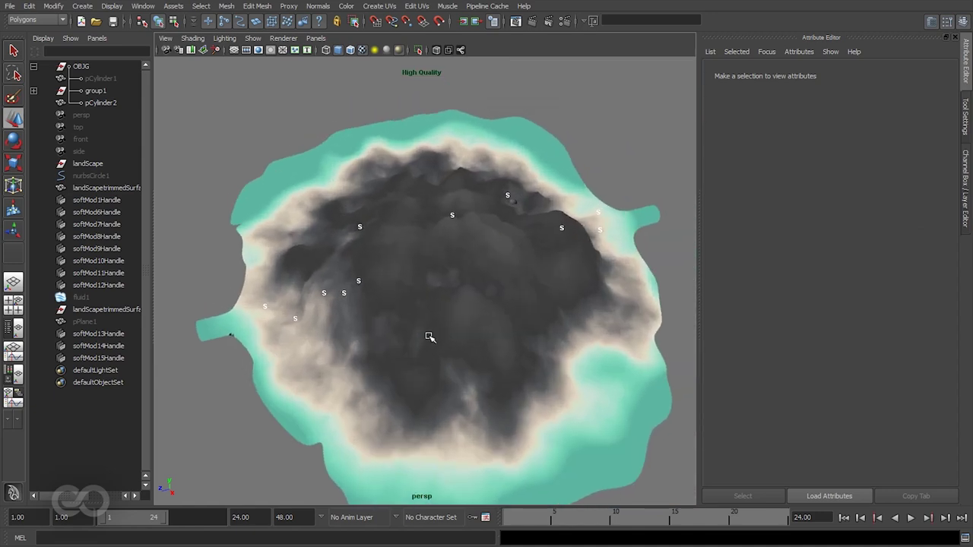
# - In the handles' material handleMAT, lower the ambient color to black and raise the diffuse value
pyautogui.click(210, 327)
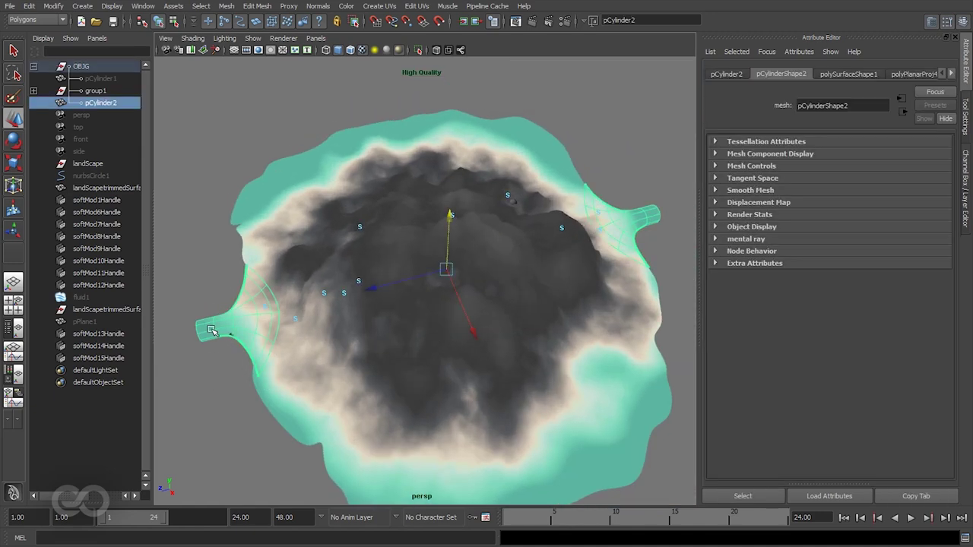
pyautogui.moveTo(211, 330); pyautogui.dragTo(223, 467, button='right')
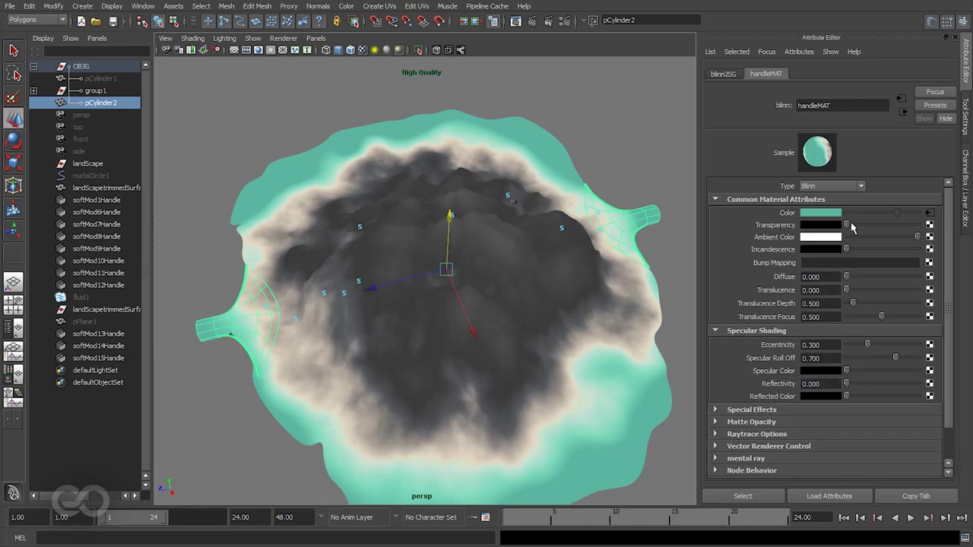
pyautogui.moveTo(915, 236); pyautogui.dragTo(819, 242)
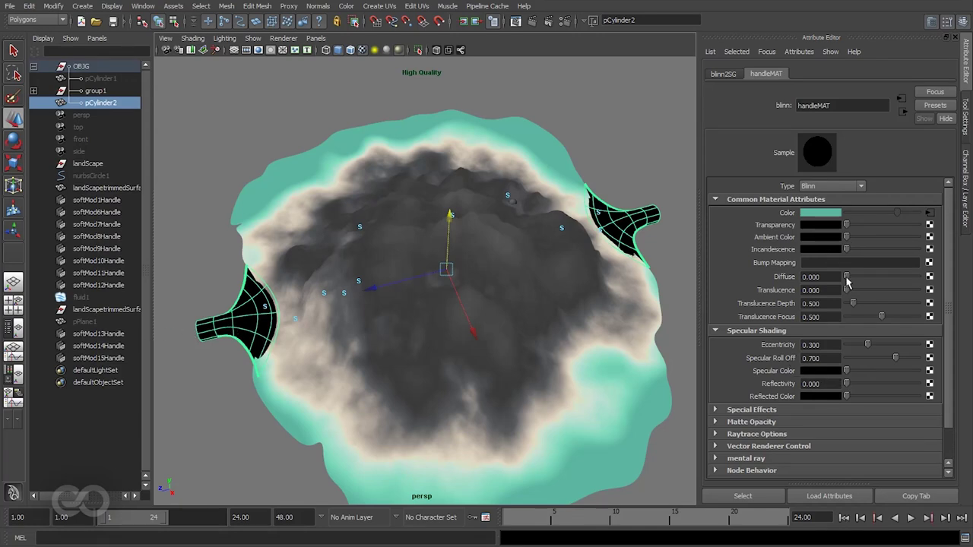
pyautogui.moveTo(846, 277); pyautogui.dragTo(915, 331)
pyautogui.click(196, 425)
# - Set the diffuse value of the landscape's material landScapeMAT to 1.000
pyautogui.click(387, 341)
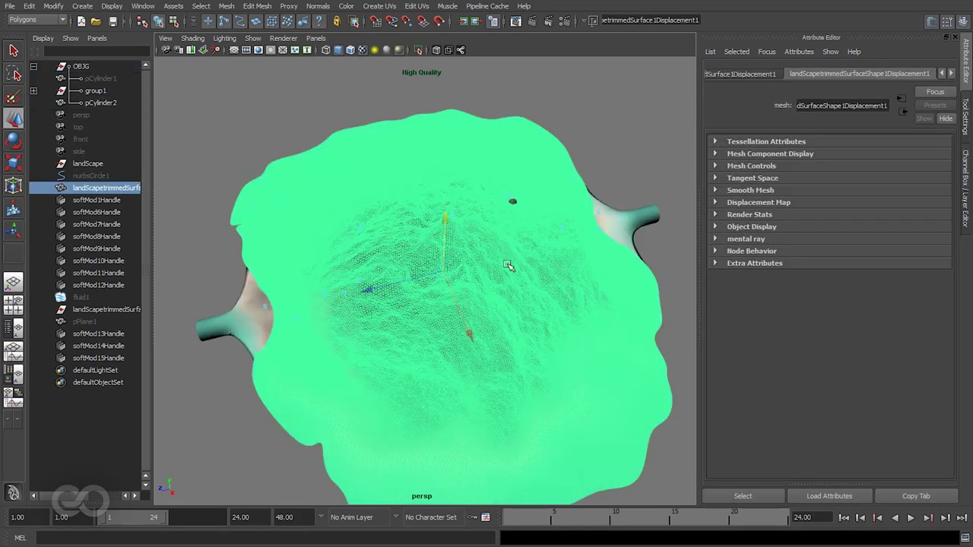
pyautogui.moveTo(508, 265); pyautogui.dragTo(491, 413, button='right')
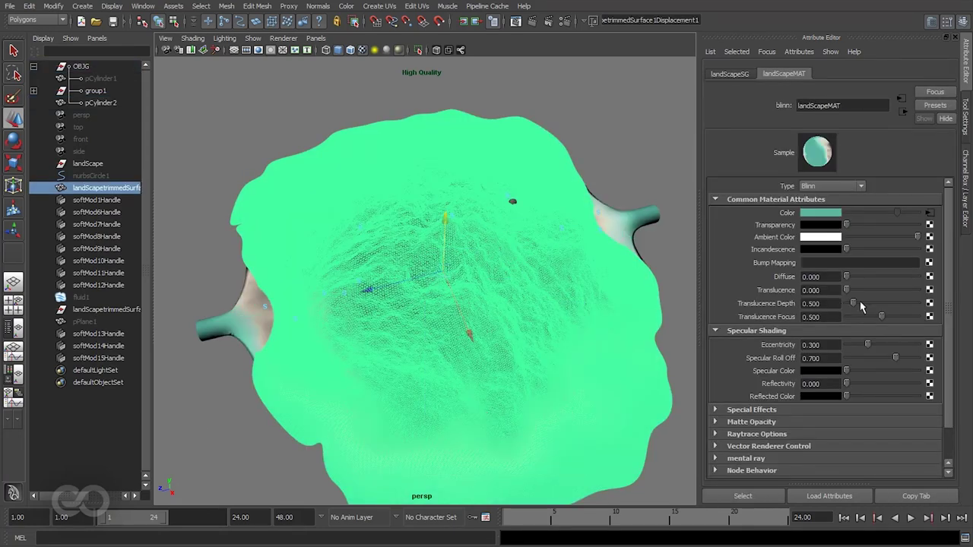
pyautogui.moveTo(844, 278); pyautogui.dragTo(918, 278)
pyautogui.moveTo(836, 277); pyautogui.dragTo(676, 258)
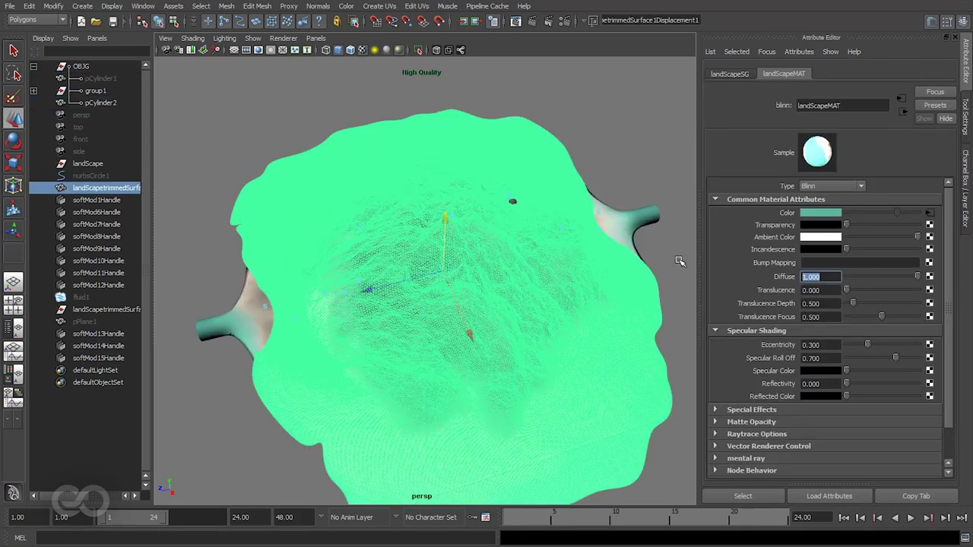